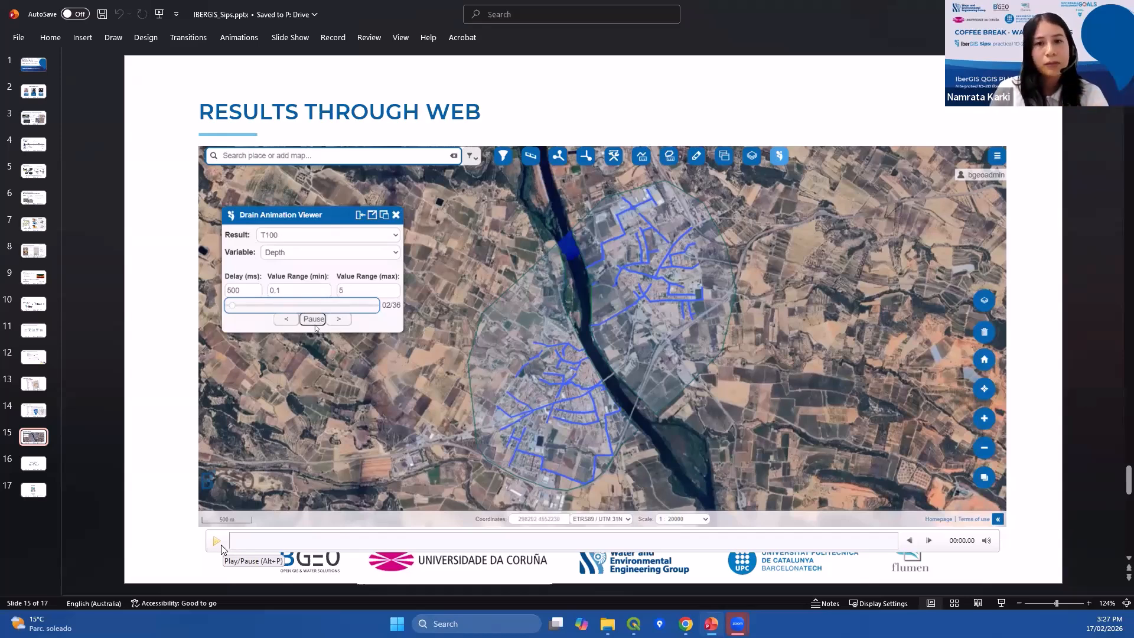
# Play the embedded web results animation on slide 15 and advance to slide 16.
pyautogui.click(221, 549)
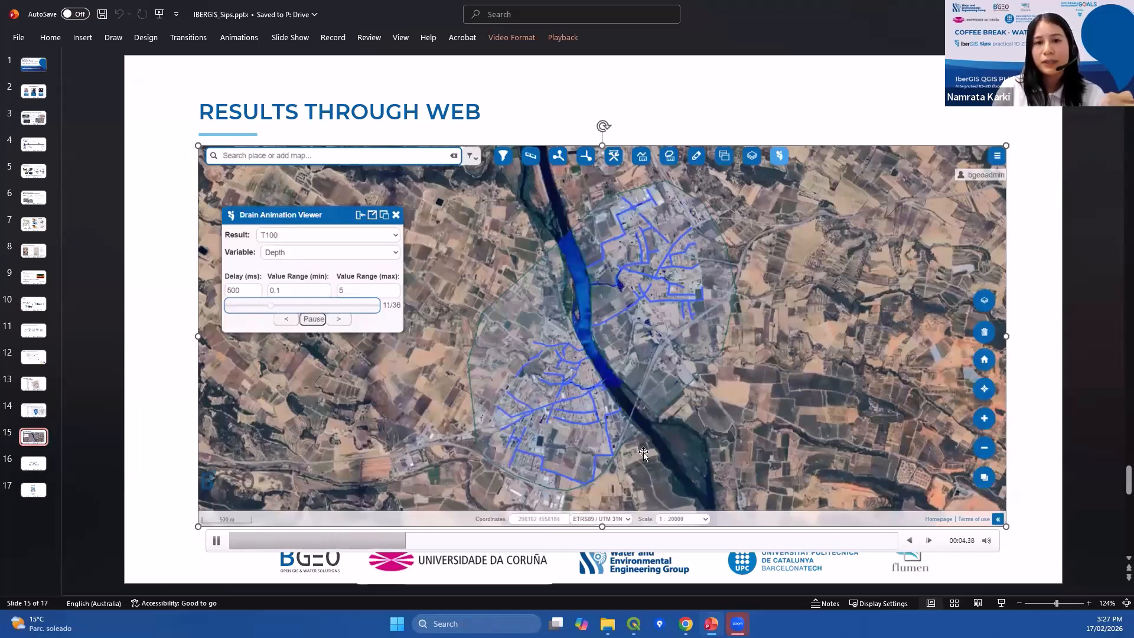
pyautogui.click(32, 465)
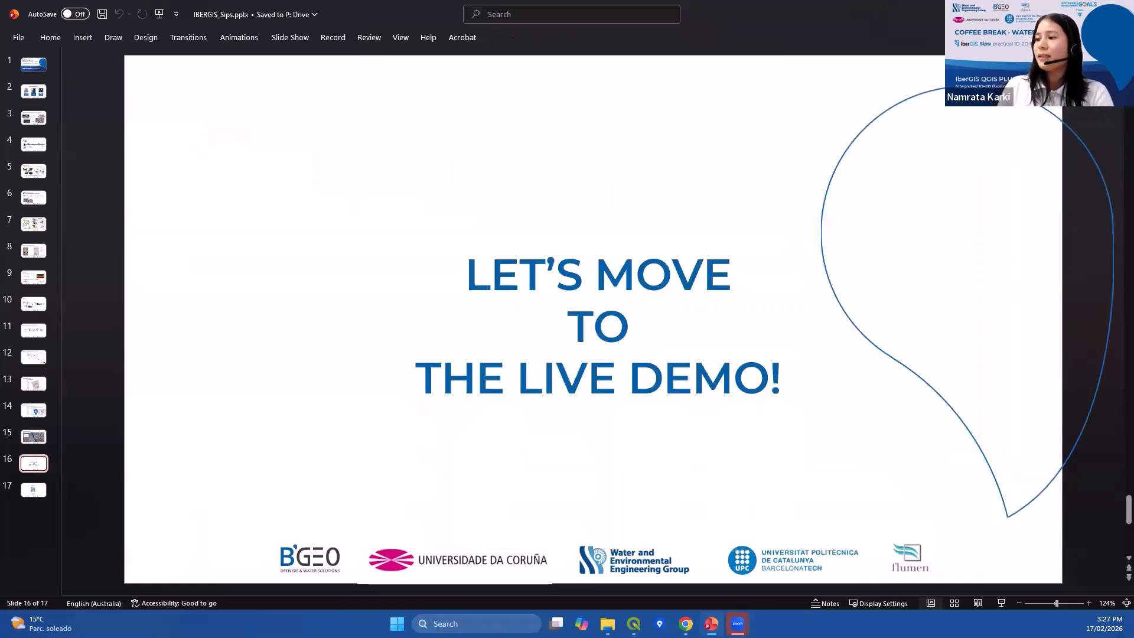
# Switch to the web browser showing the Iber website home page.
pyautogui.hotkey('alt', 'Tab')
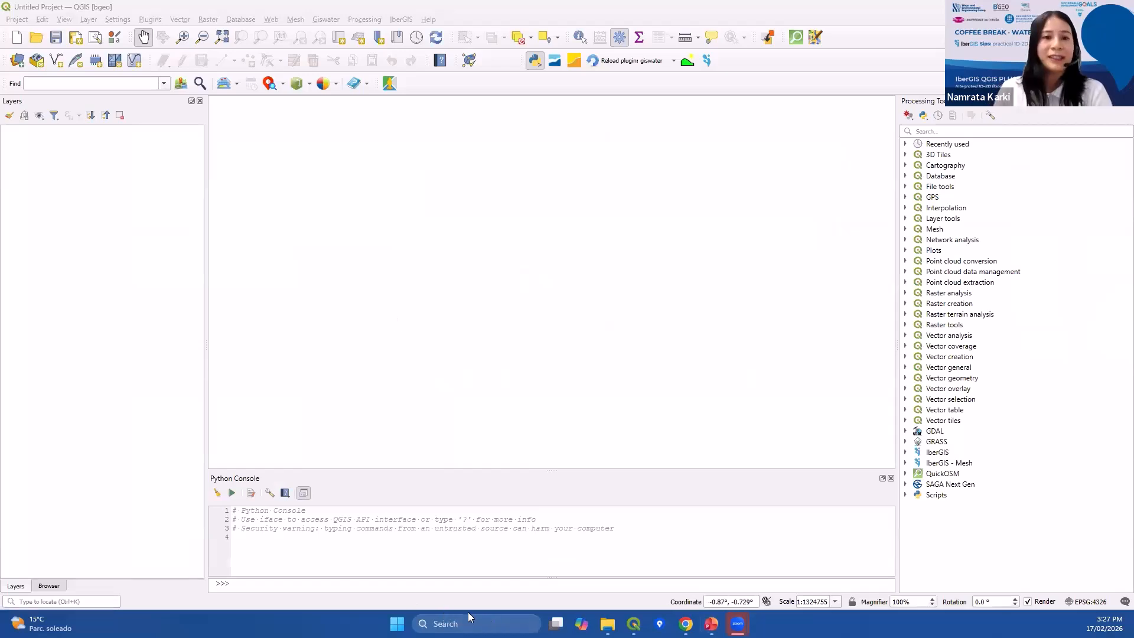
pyautogui.moveTo(634, 621)
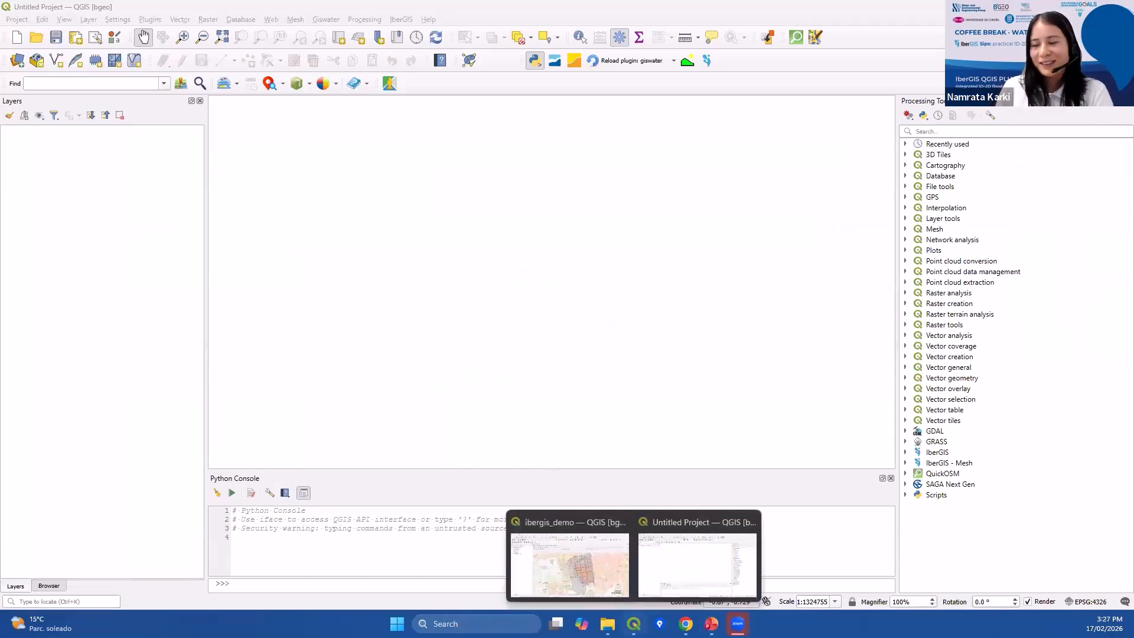
pyautogui.click(685, 624)
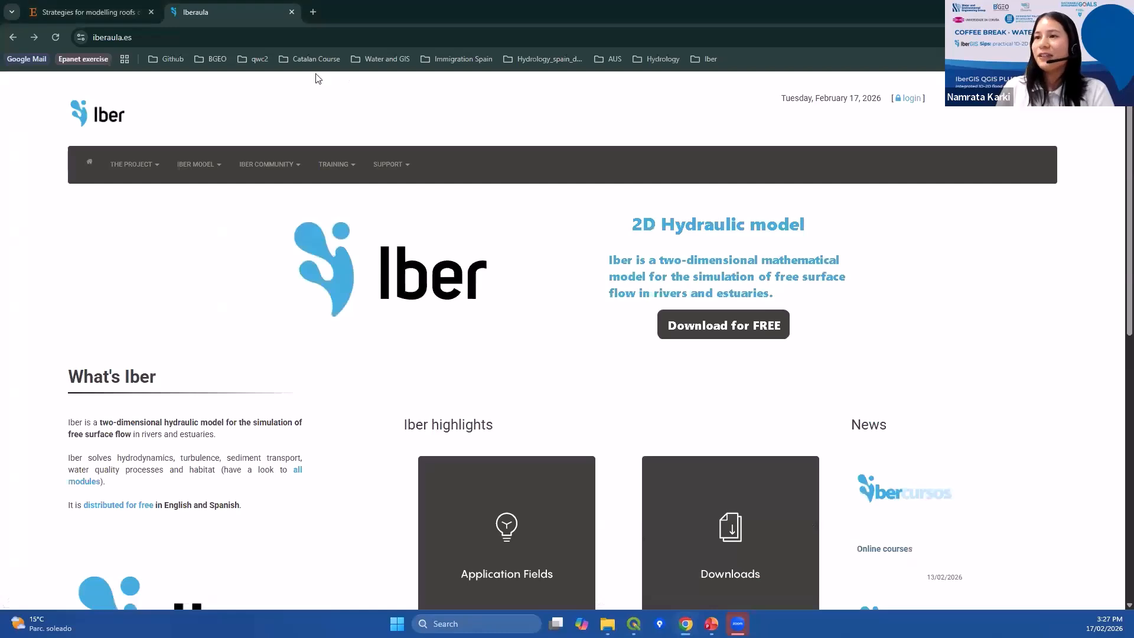
# Open the IberGIS new GUI version (QGIS) news item from the home page.
pyautogui.scroll(-7, 245, 339)
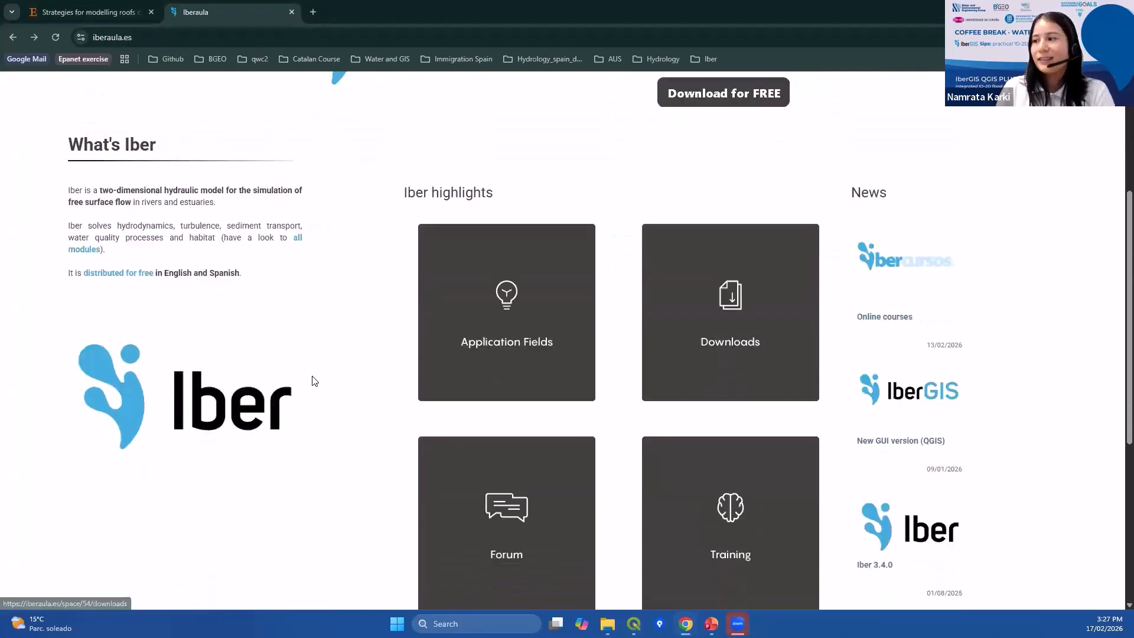
pyautogui.scroll(1, 874, 254)
pyautogui.scroll(2, 865, 270)
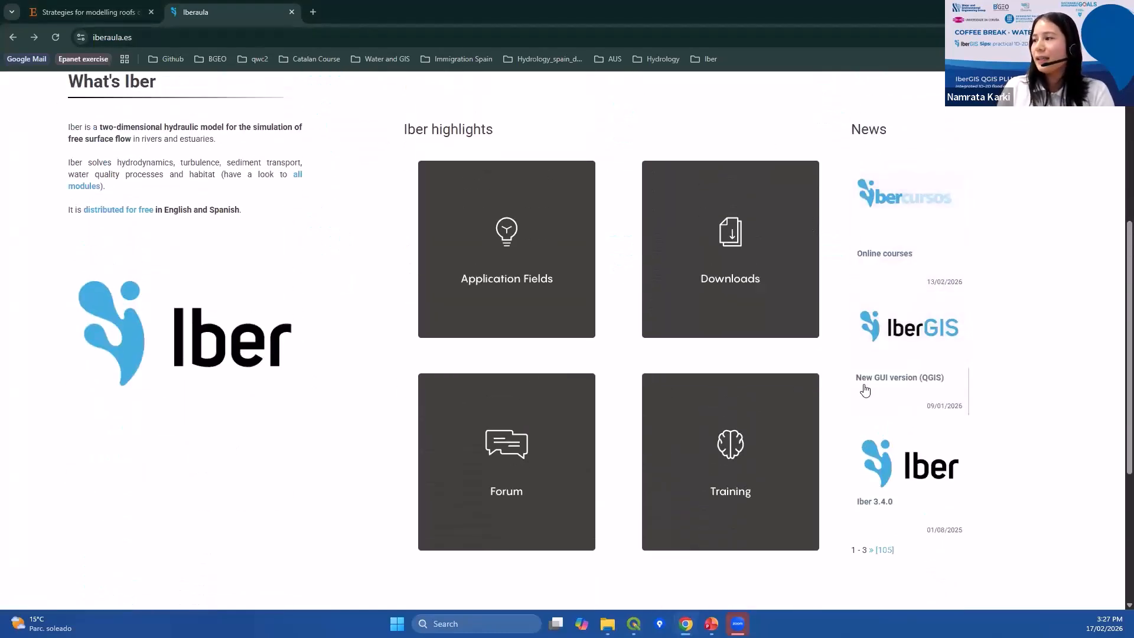
pyautogui.click(899, 337)
pyautogui.scroll(-2, 139, 378)
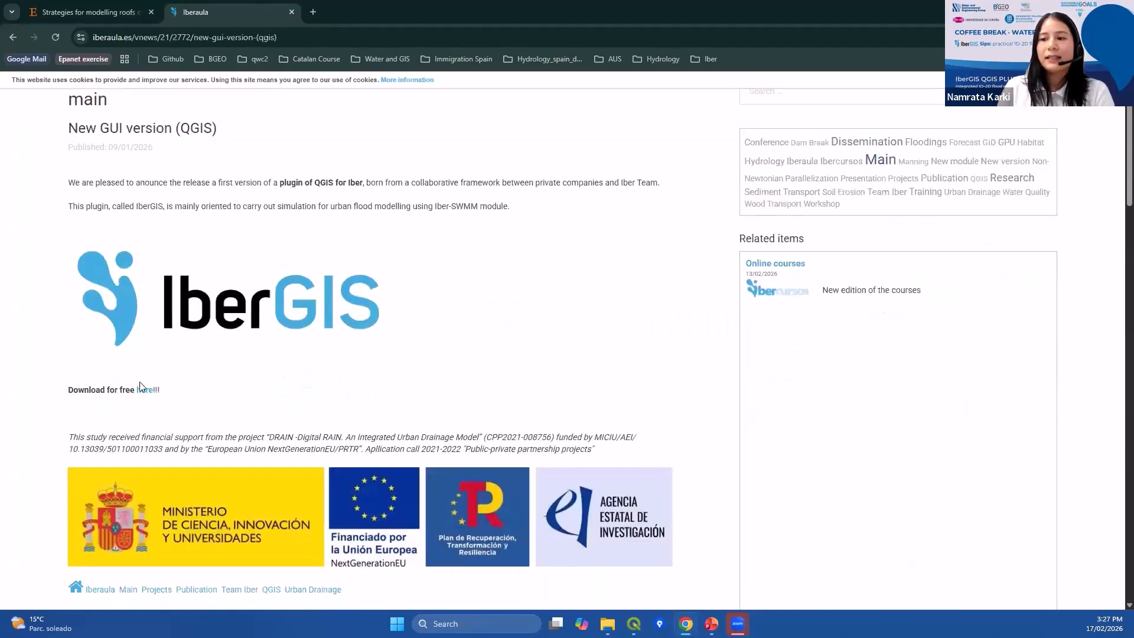
# Follow the free download link and open the IBERGIS V1.1.0 QGIS plugin page.
pyautogui.click(142, 392)
pyautogui.scroll(-5, 809, 348)
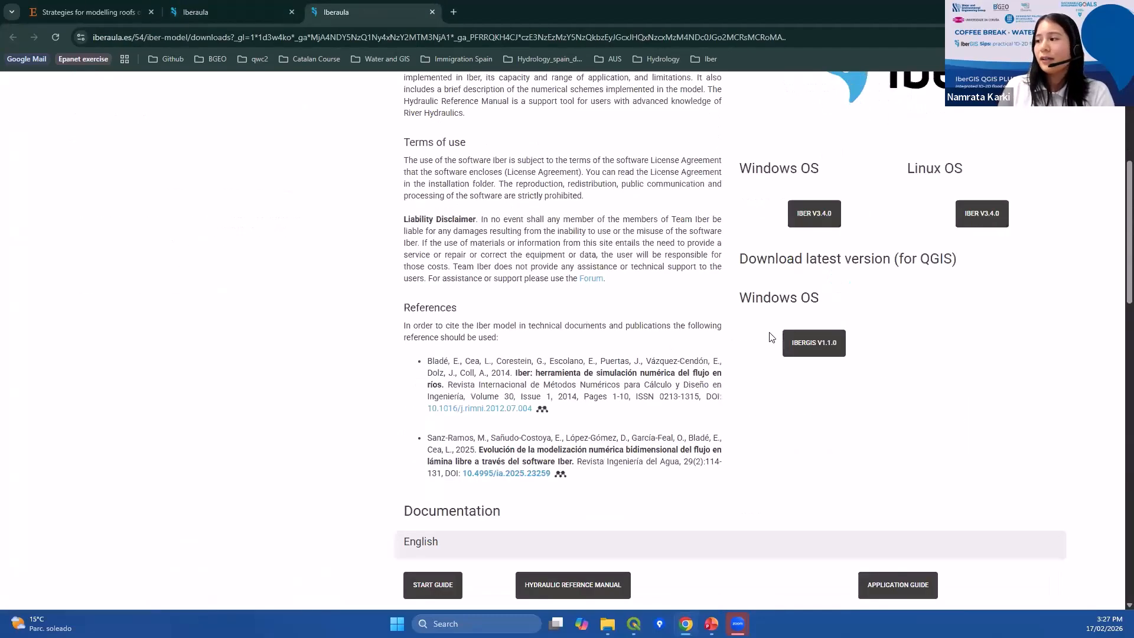
pyautogui.click(814, 348)
# Scroll through the QGIS plugin page's pre-processing, post-processing, mesh generator and download sections.
pyautogui.scroll(-10, 339, 367)
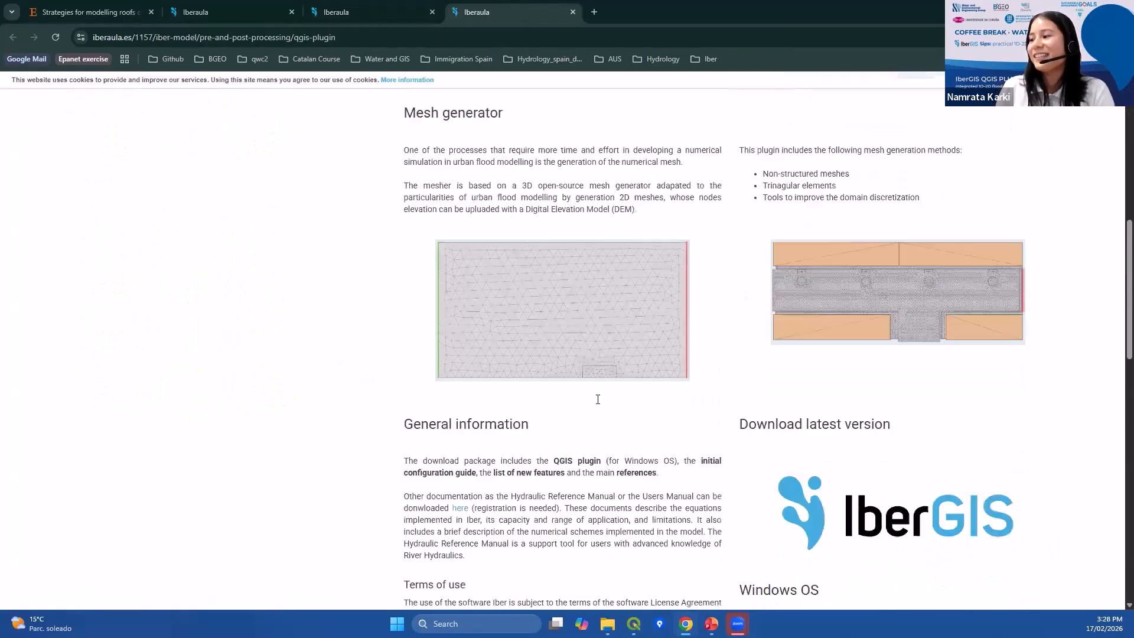
pyautogui.scroll(-7, 880, 402)
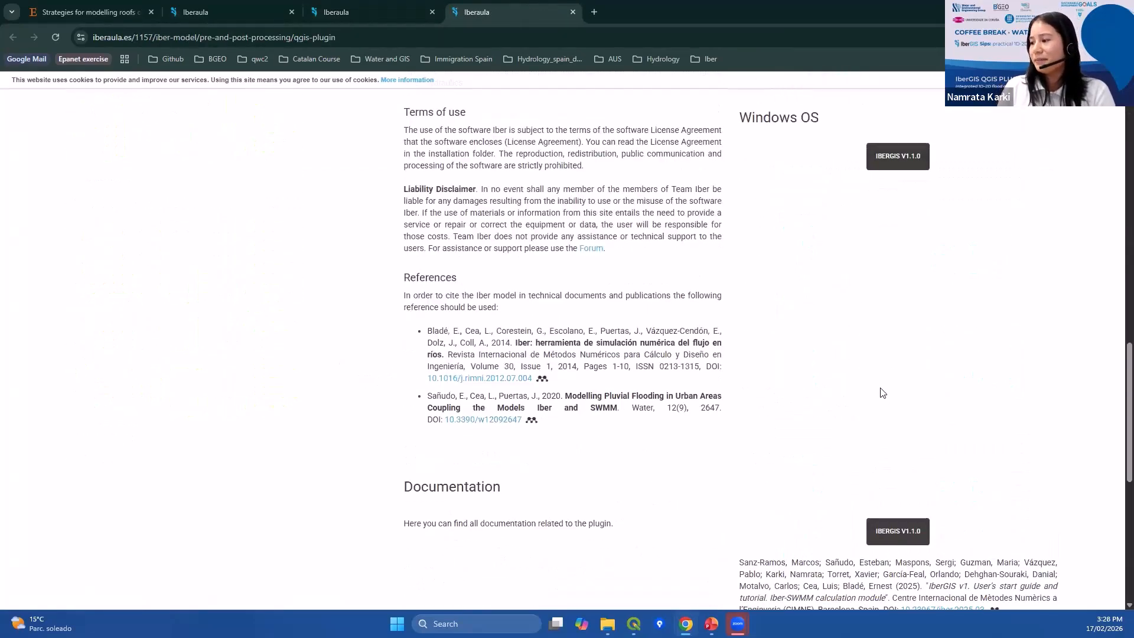
pyautogui.scroll(6, 883, 354)
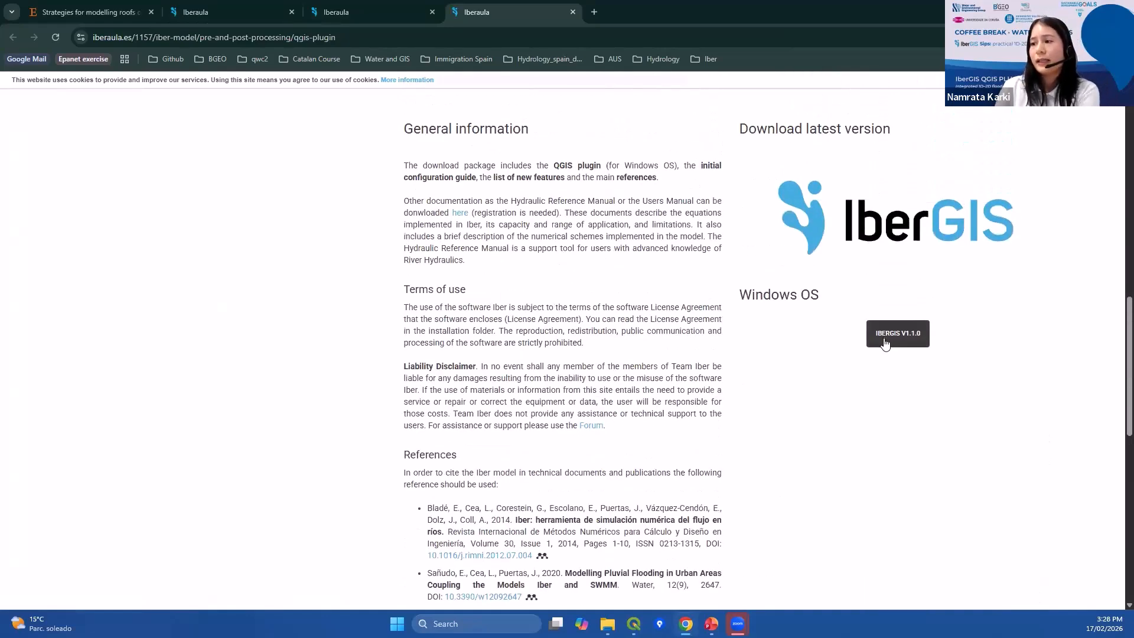
pyautogui.scroll(11, 604, 376)
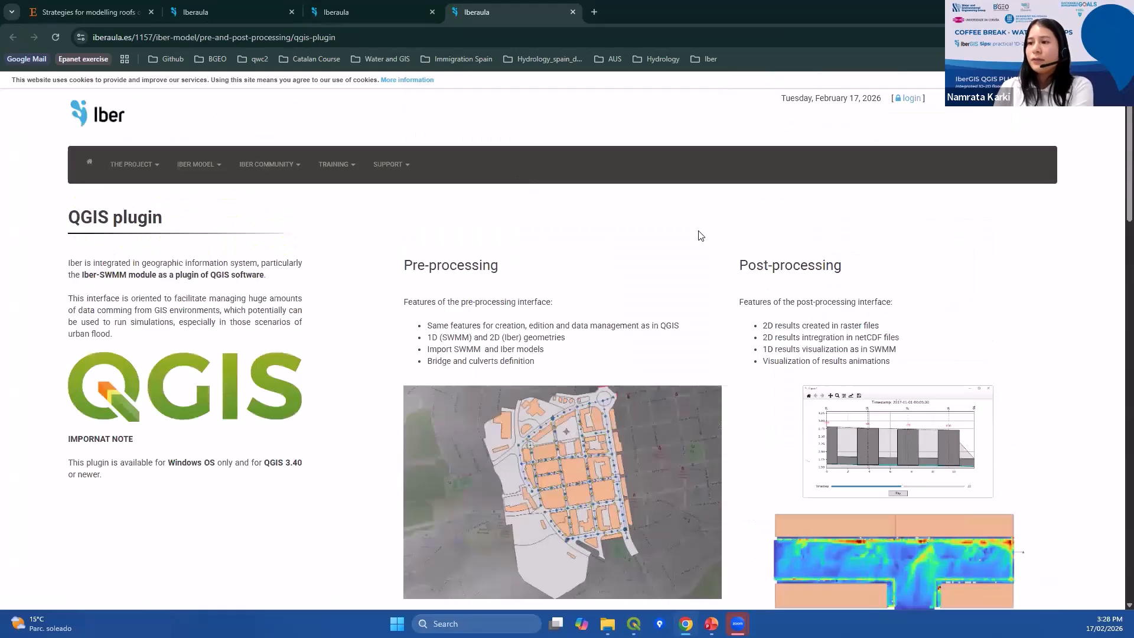
pyautogui.scroll(-3, 838, 312)
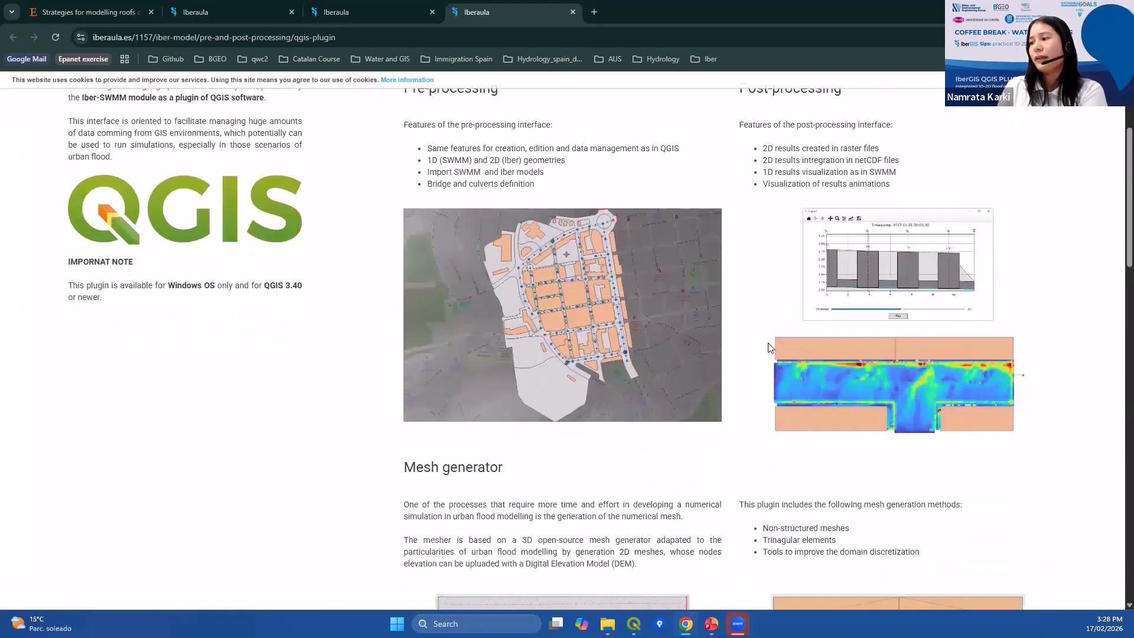
pyautogui.scroll(-2, 578, 313)
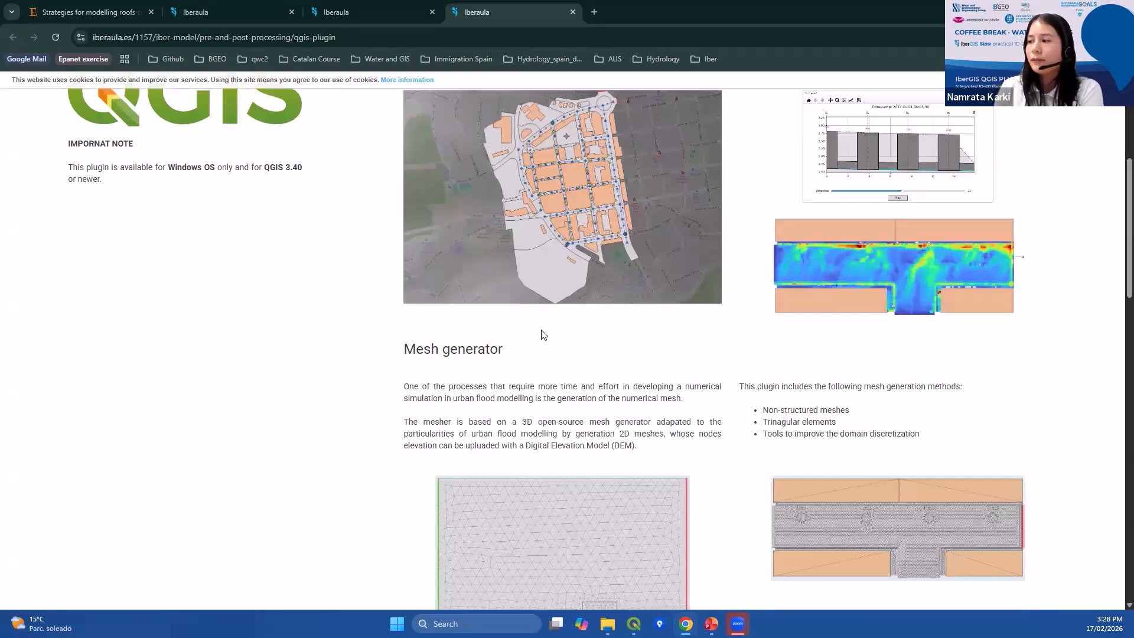
pyautogui.scroll(3, 545, 331)
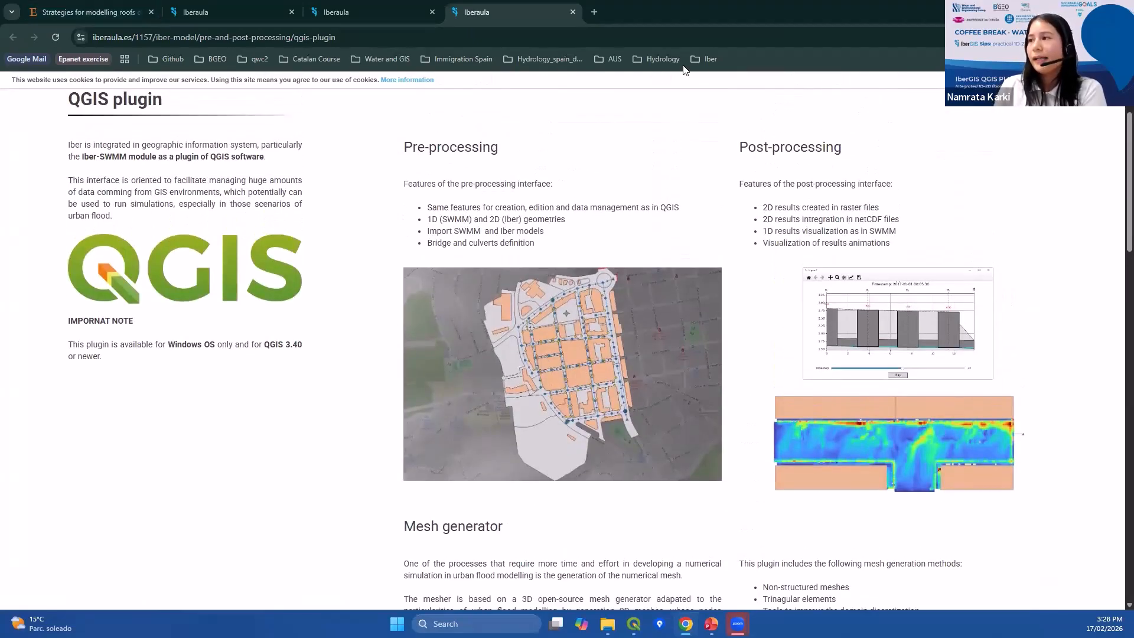
# Open the IberGIS v1 User's start guide and tutorial from the BGEO bookmarks and scroll through it.
pyautogui.click(698, 62)
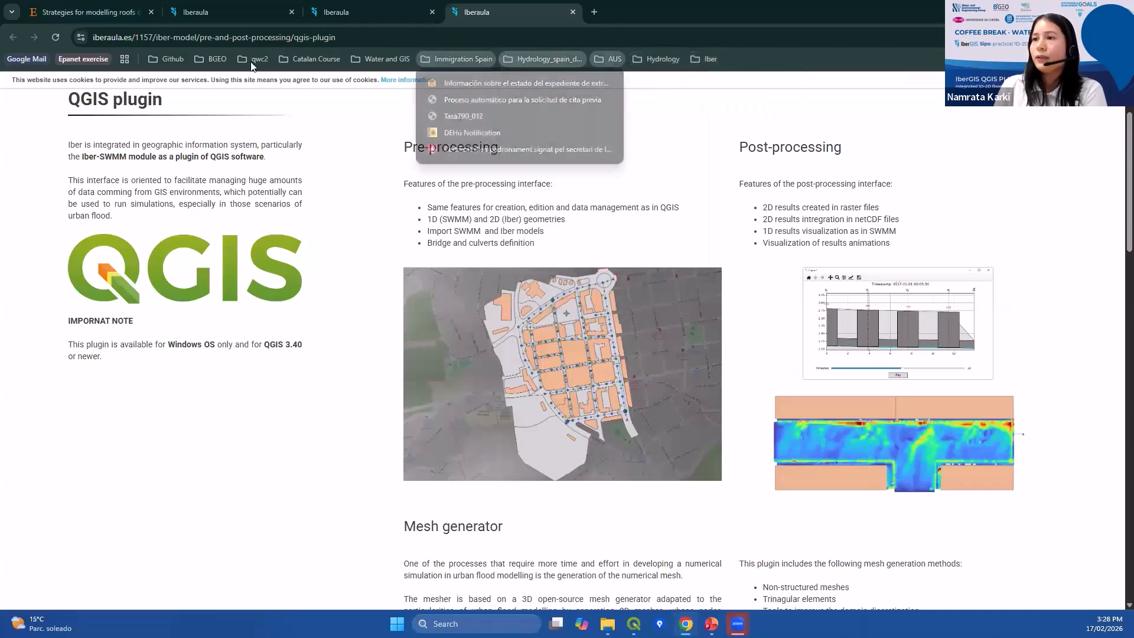
pyautogui.click(208, 62)
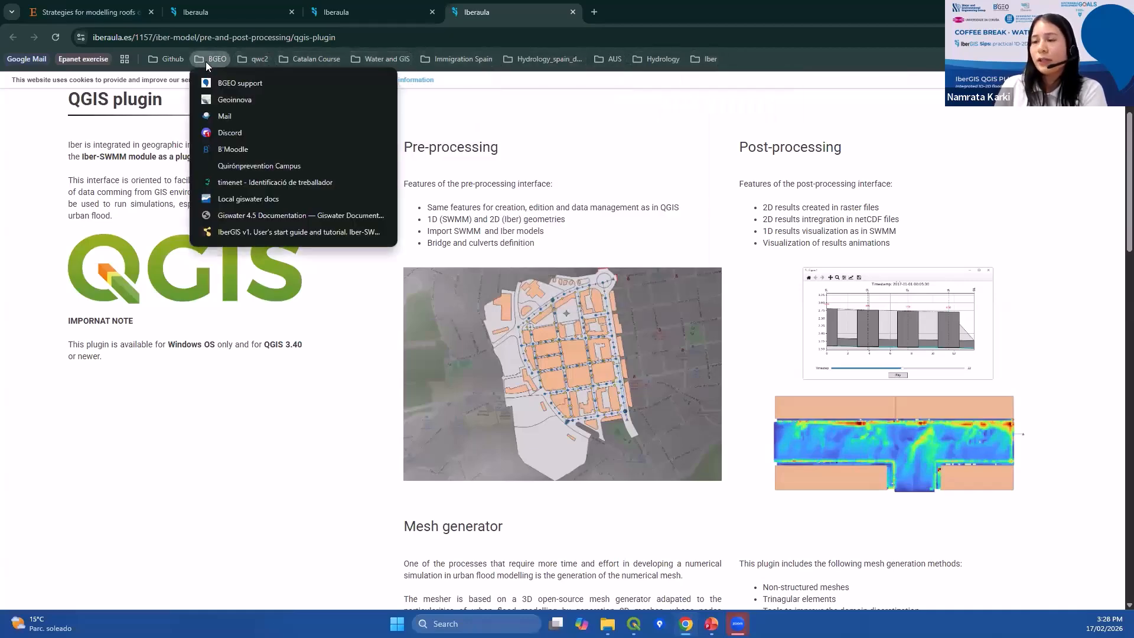
pyautogui.click(242, 236)
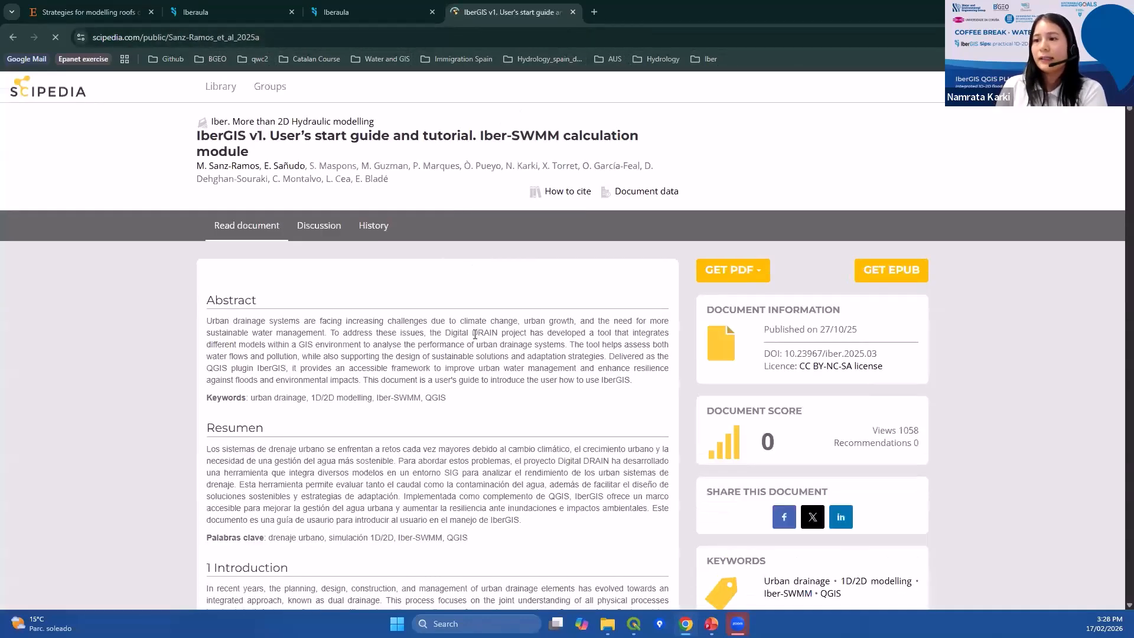
pyautogui.scroll(-3, 474, 339)
pyautogui.scroll(-15, 474, 341)
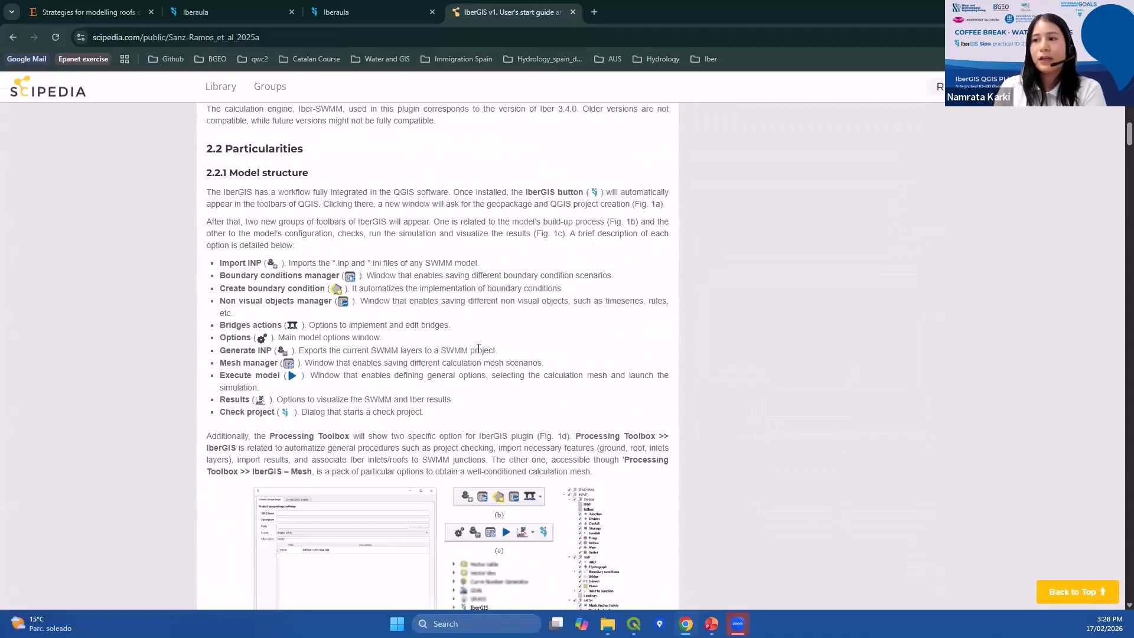
pyautogui.scroll(18, 478, 348)
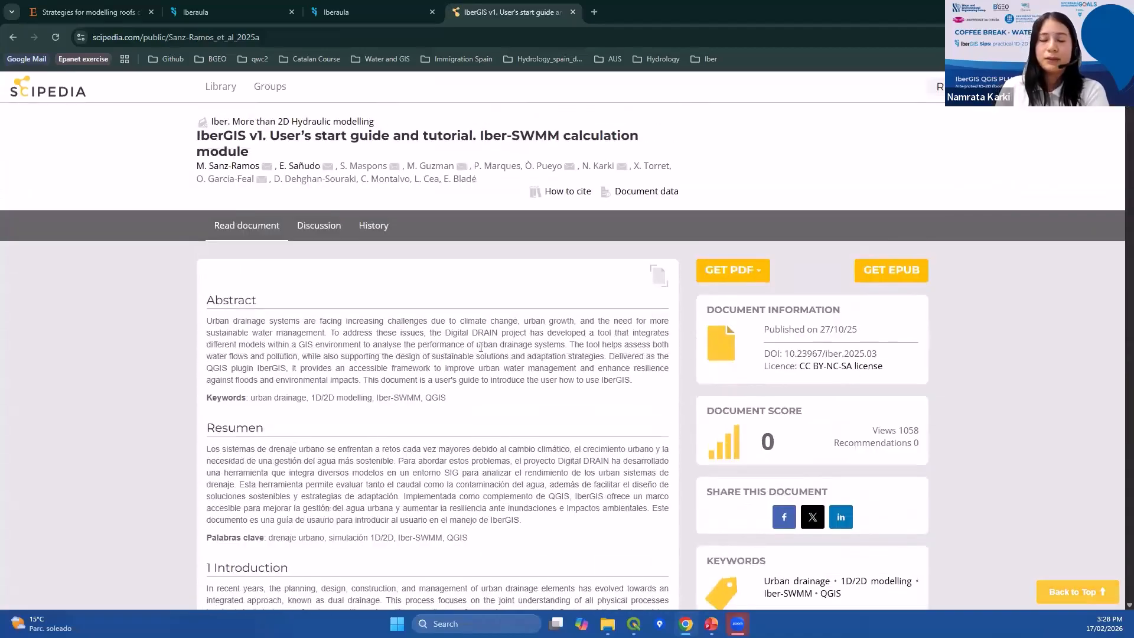
pyautogui.scroll(-20, 482, 346)
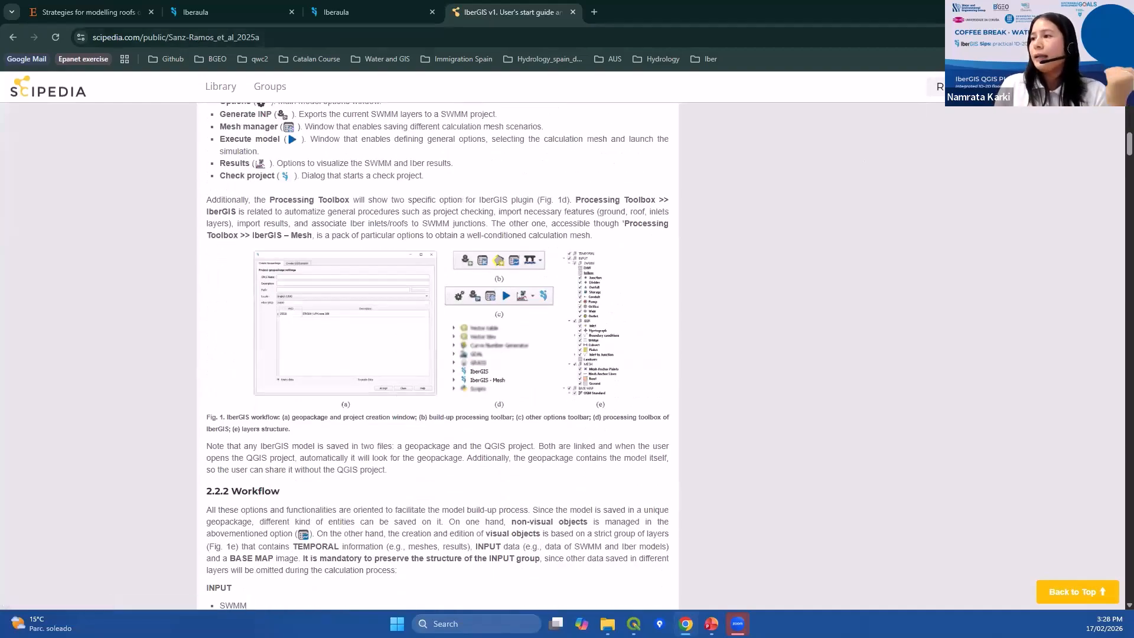
# Switch to QGIS and open the IberGIS plugin dialog.
pyautogui.hotkey('alt', 'Tab')
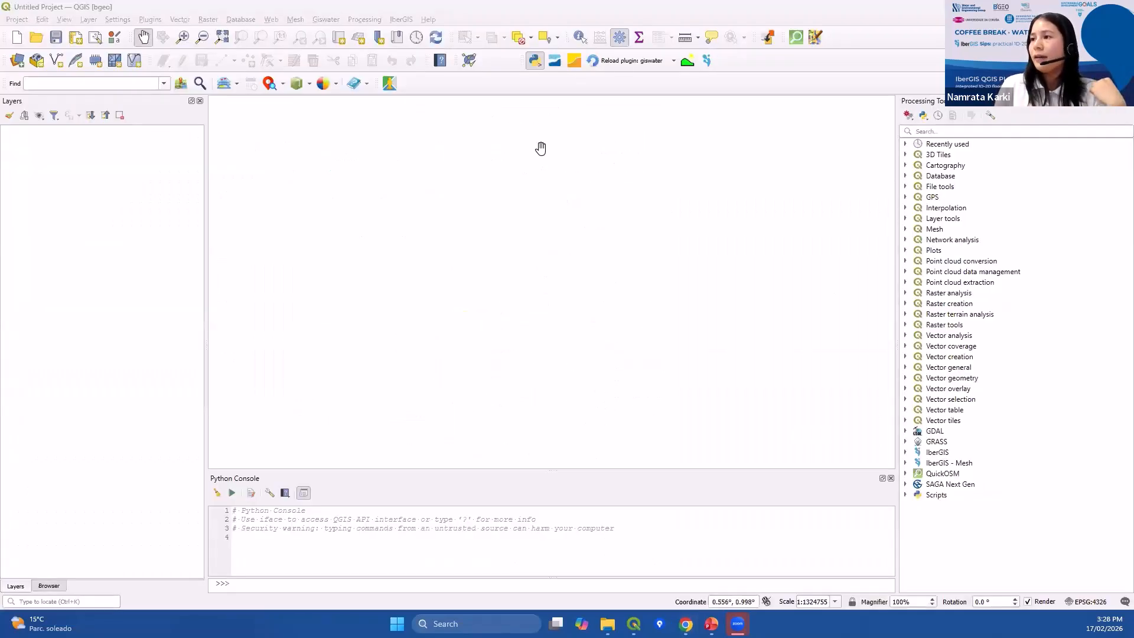
pyautogui.click(248, 22)
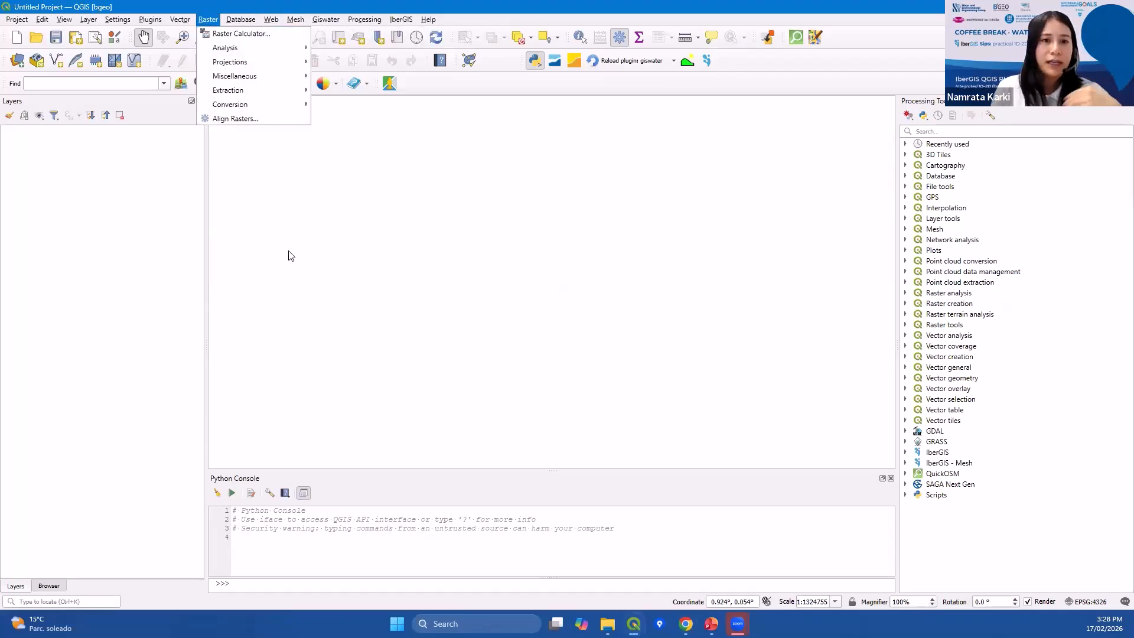
pyautogui.click(710, 68)
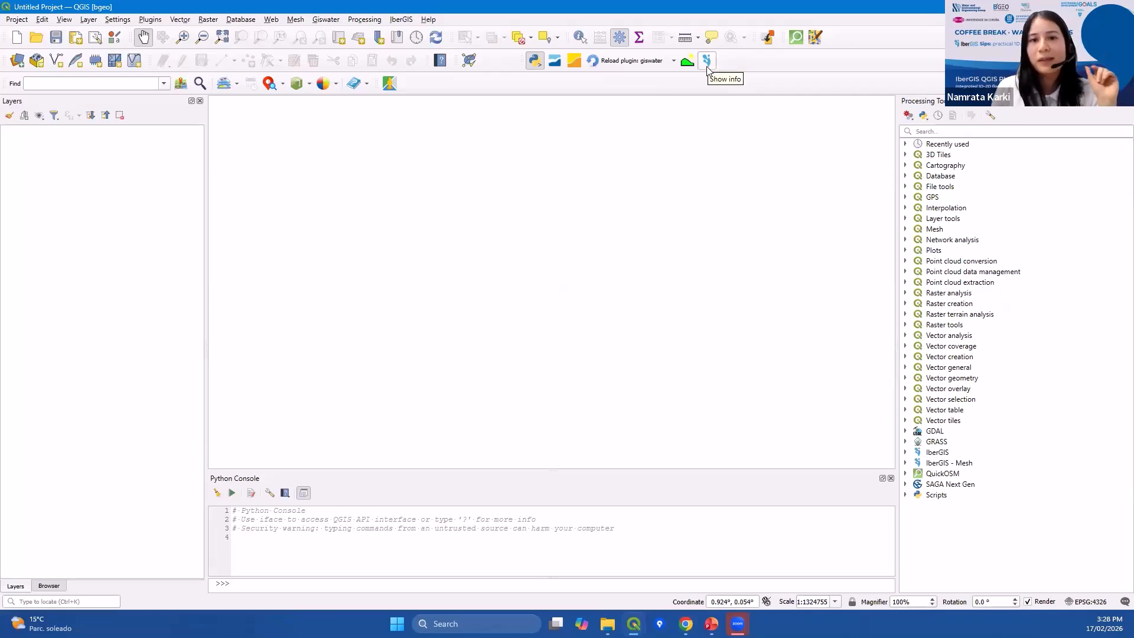
pyautogui.click(707, 67)
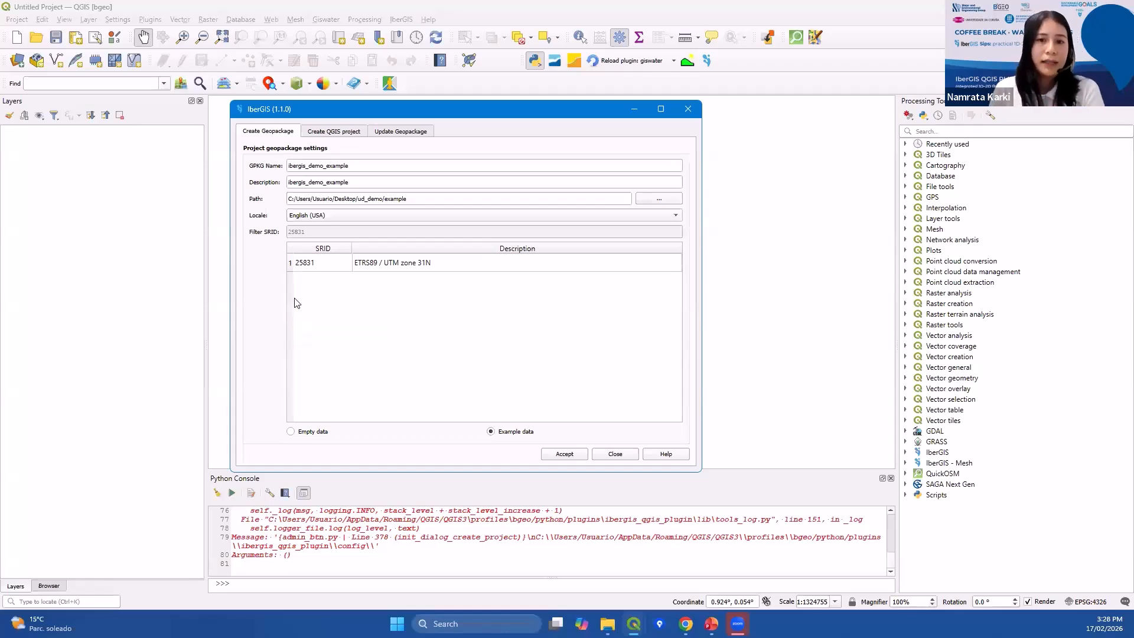
# Review the IberGIS dialog's Create Geopackage, Create QGIS project and Update Geopackage tabs.
pyautogui.click(346, 162)
pyautogui.doubleClick(335, 162)
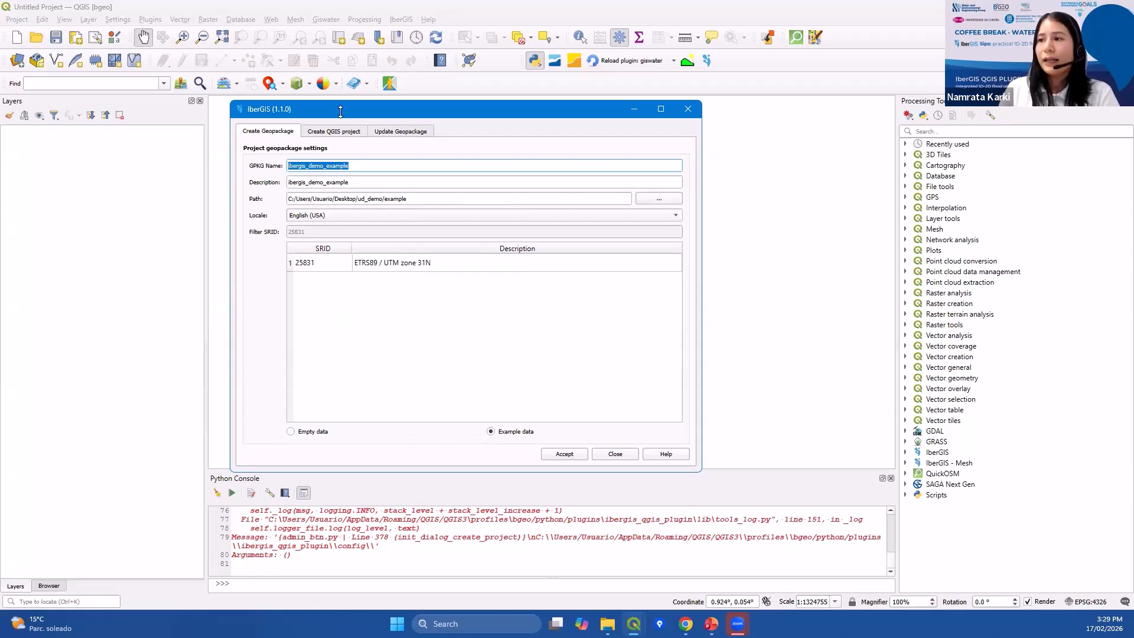
pyautogui.click(334, 131)
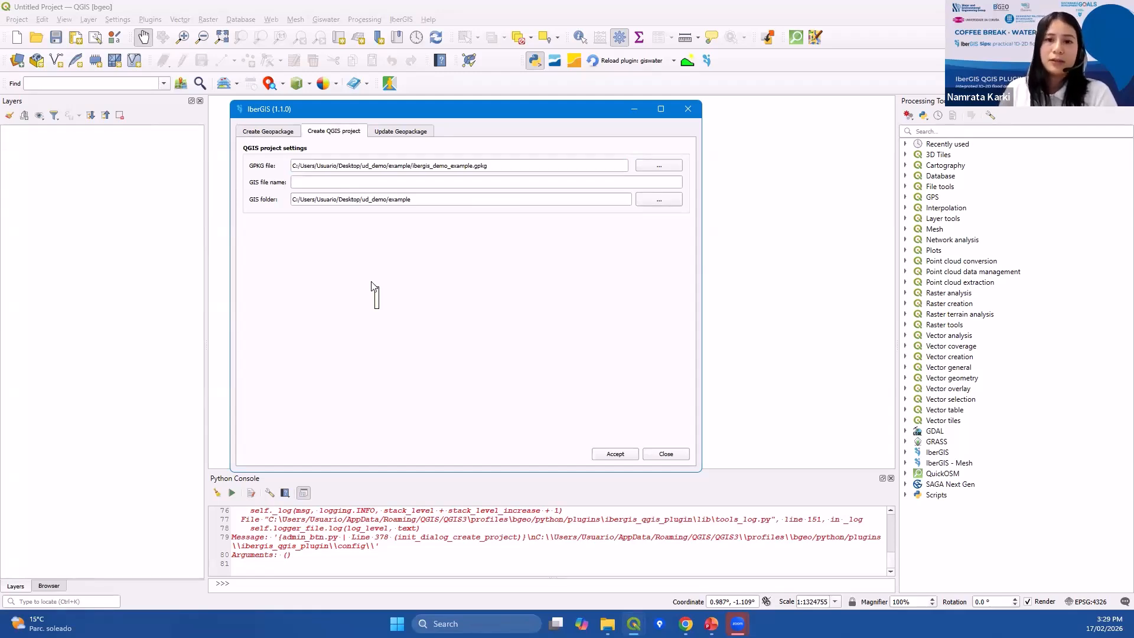
pyautogui.click(273, 129)
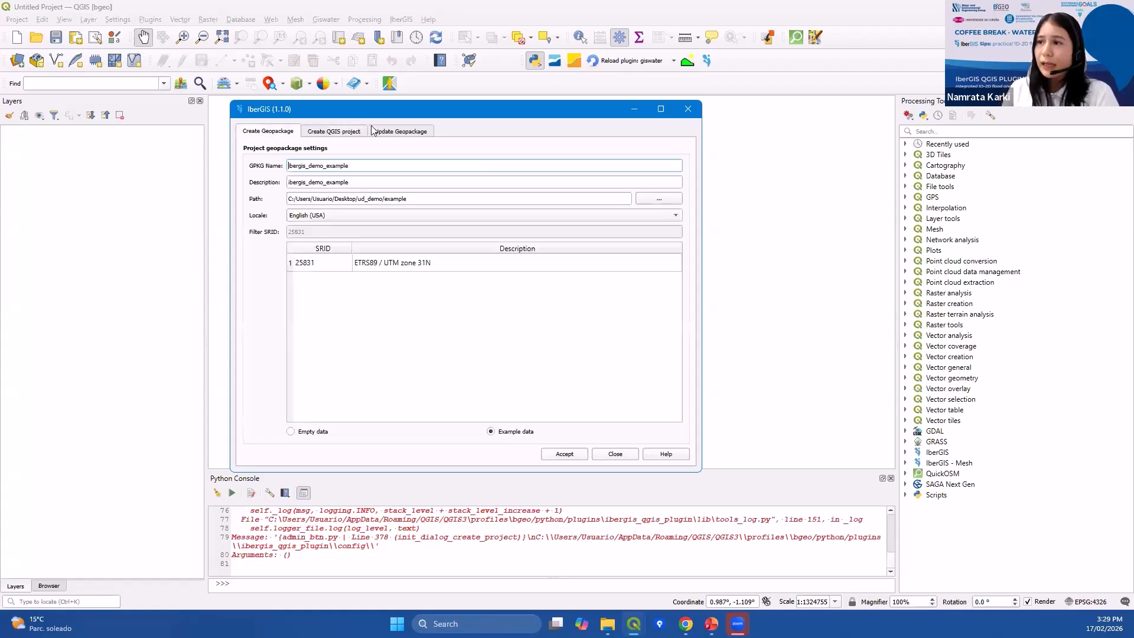
pyautogui.click(374, 129)
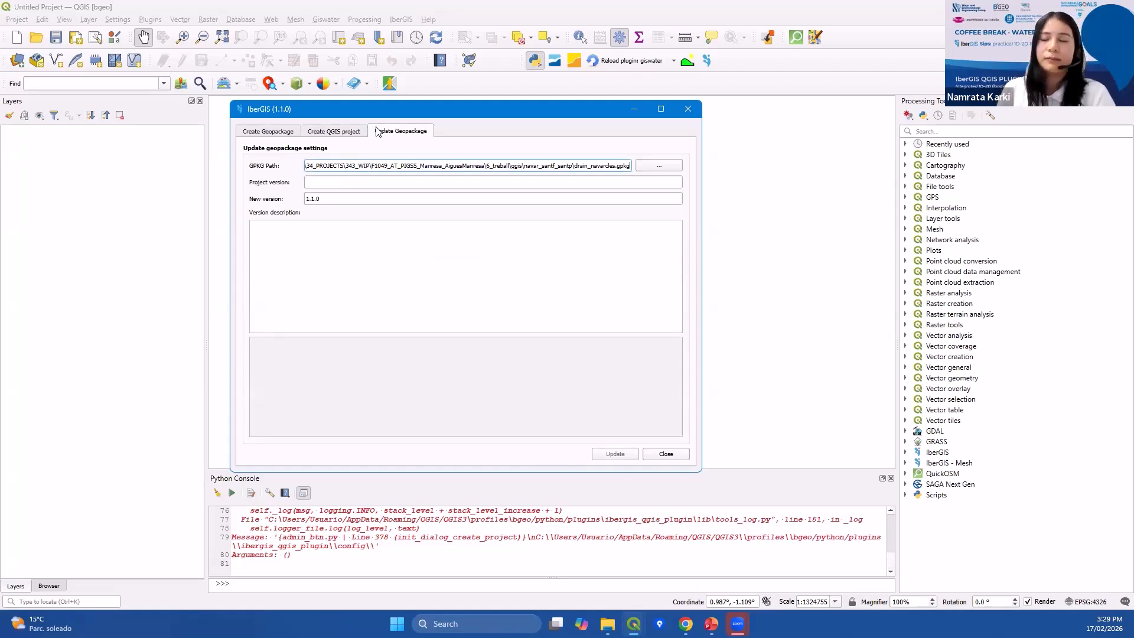
pyautogui.click(272, 131)
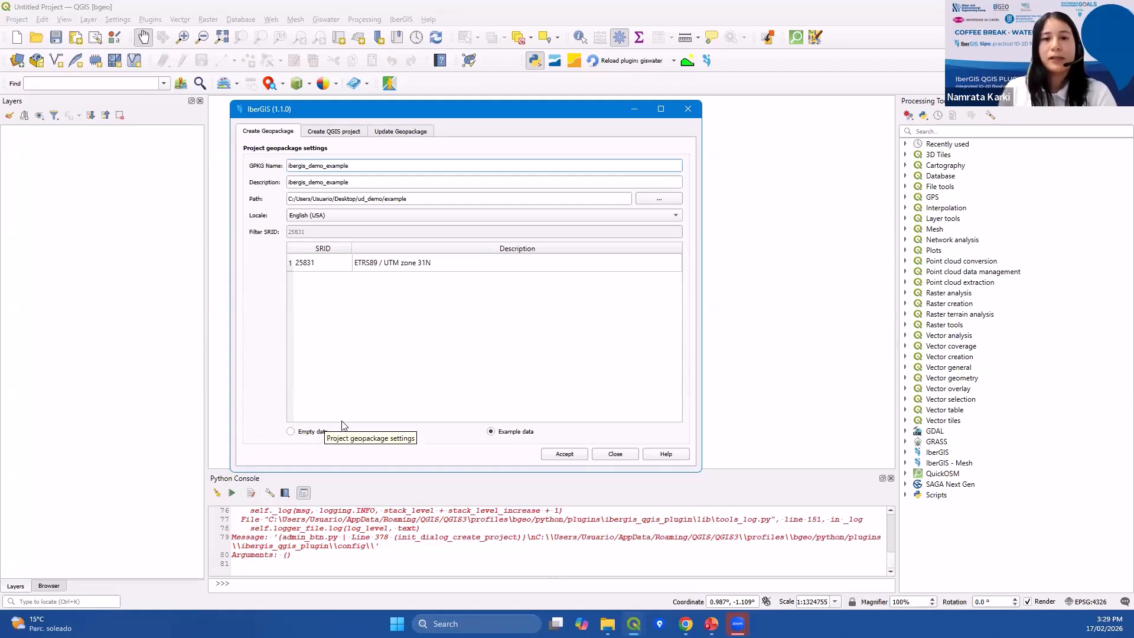
# Switch to the open ibergis_demo QGIS project window with the Sant Boi model.
pyautogui.moveTo(737, 624)
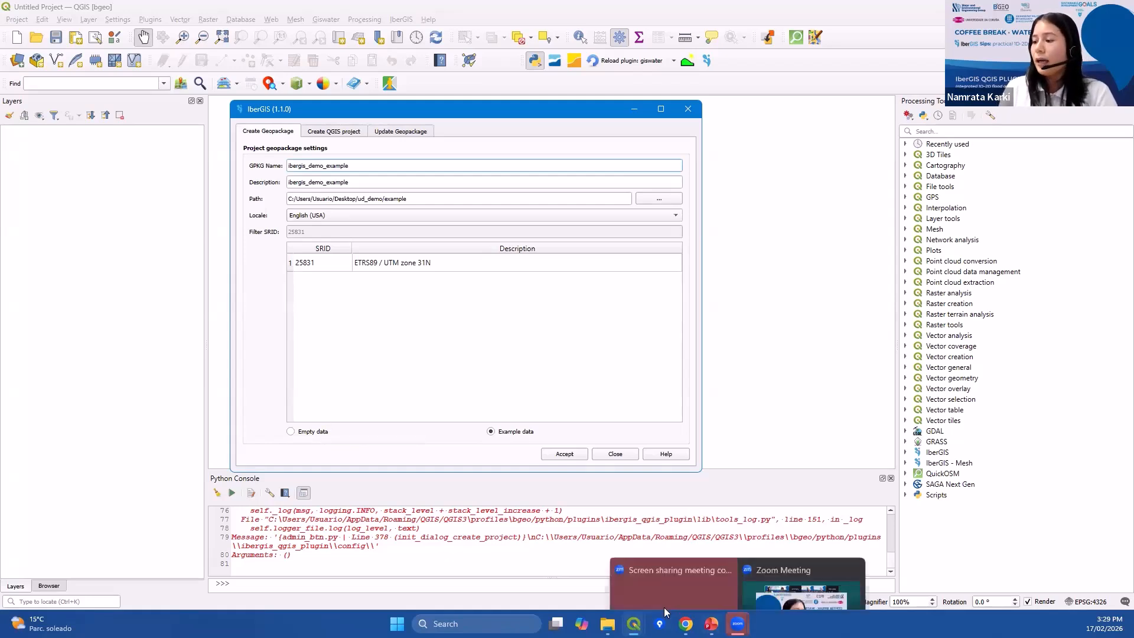
pyautogui.click(633, 624)
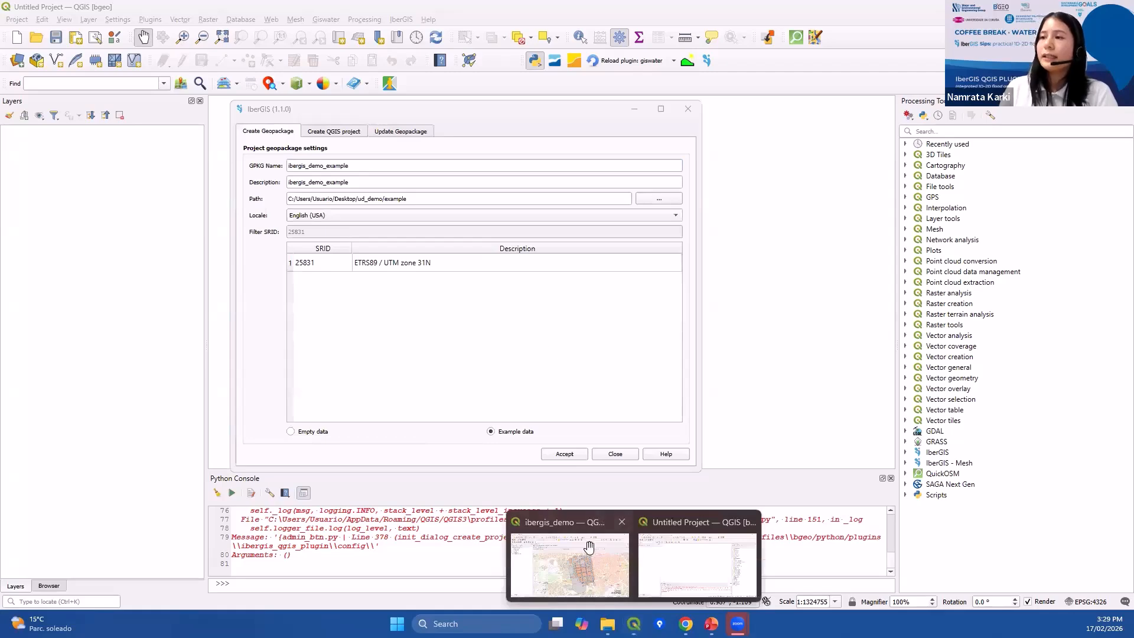
pyautogui.click(588, 548)
pyautogui.moveTo(658, 437); pyautogui.dragTo(595, 421)
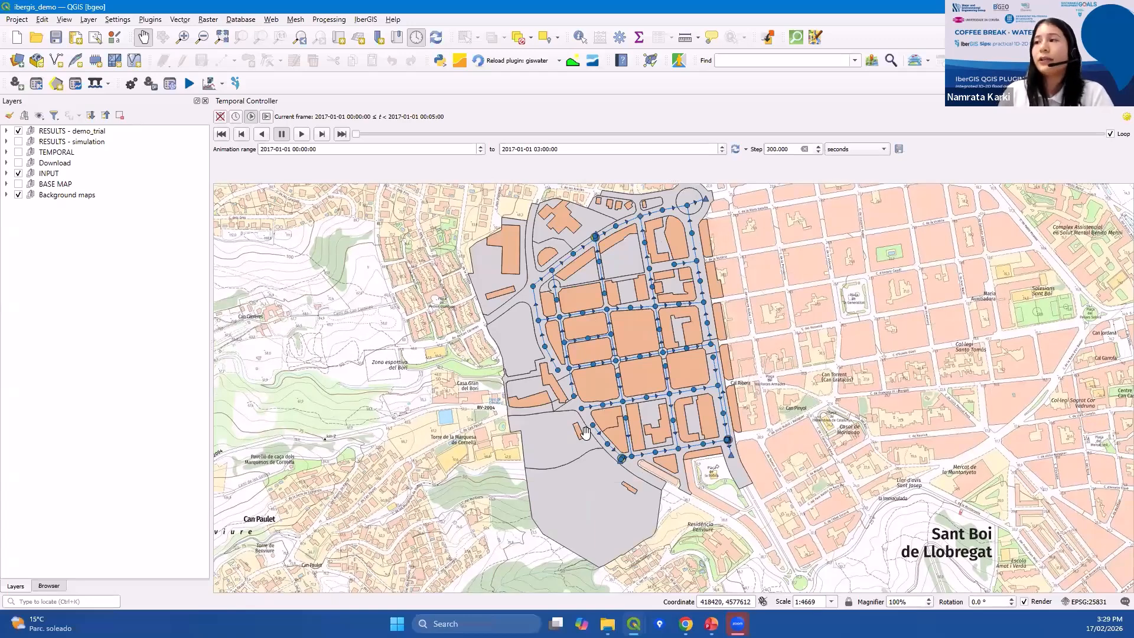
pyautogui.moveTo(593, 419); pyautogui.dragTo(563, 446)
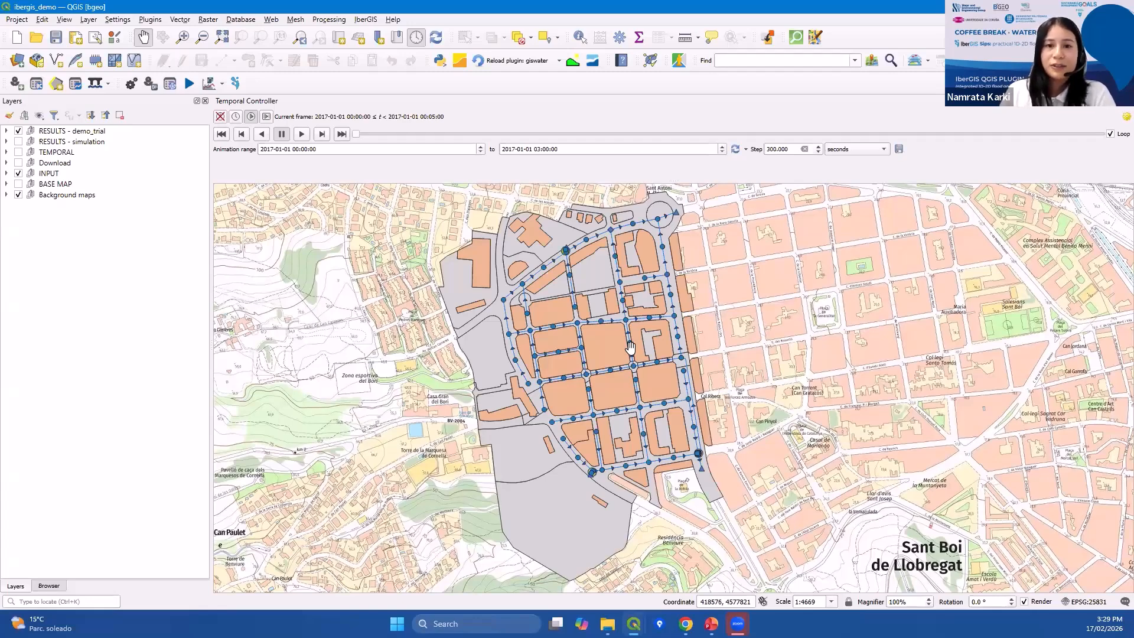
# Expand the INPUT layer group and its SWMM, IBER and MESH subgroups to review the model layers.
pyautogui.moveTo(510, 434); pyautogui.dragTo(509, 436)
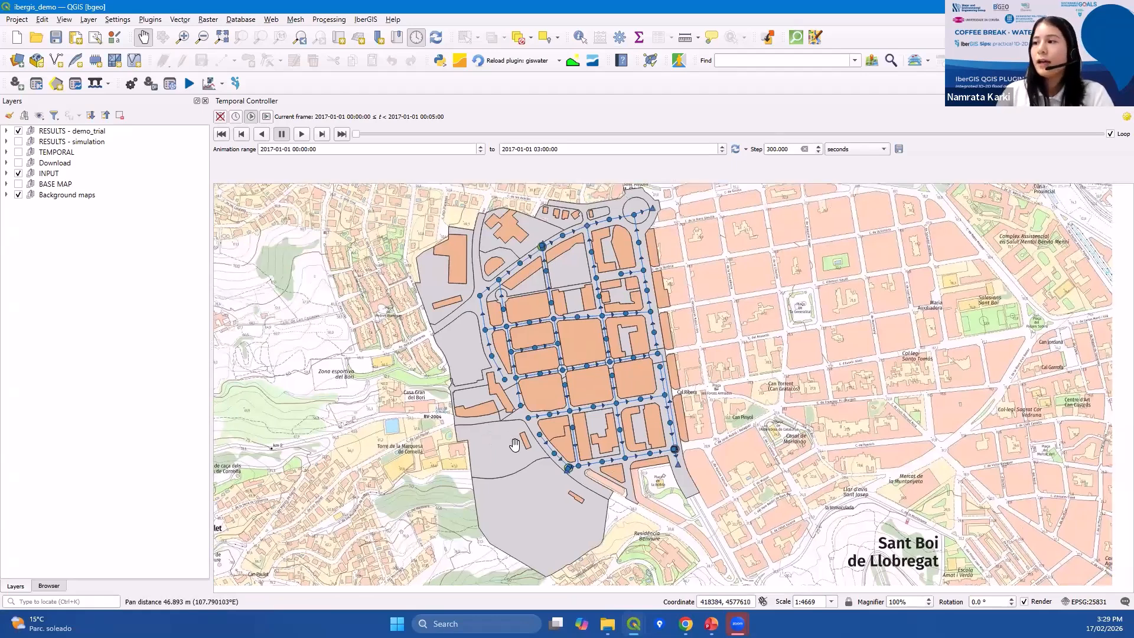
pyautogui.moveTo(515, 447); pyautogui.dragTo(495, 440)
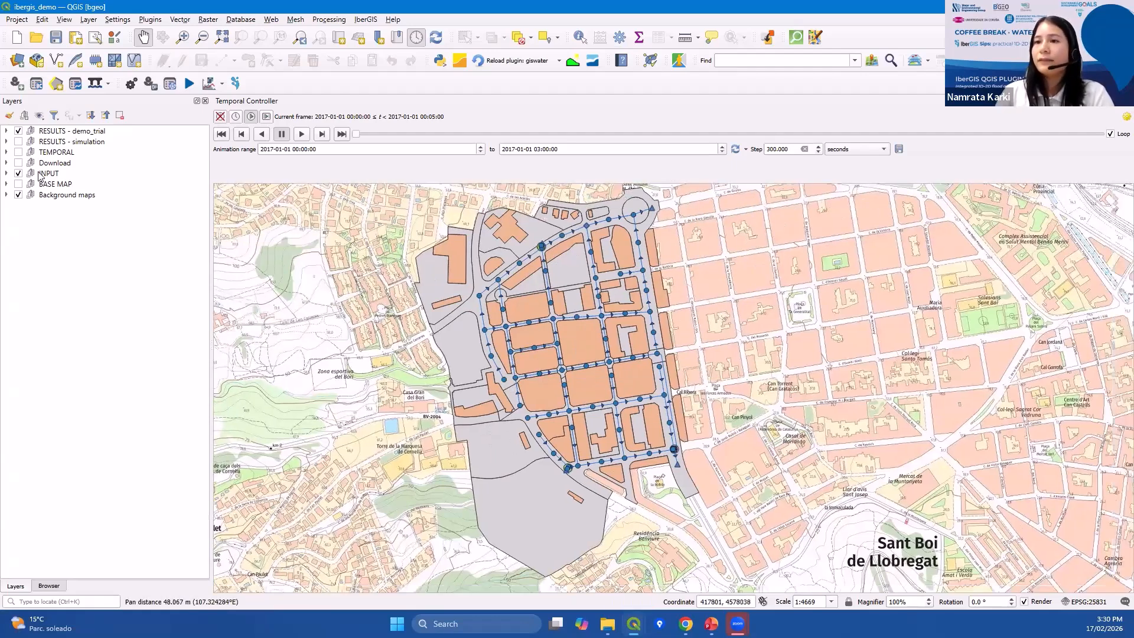
pyautogui.click(7, 173)
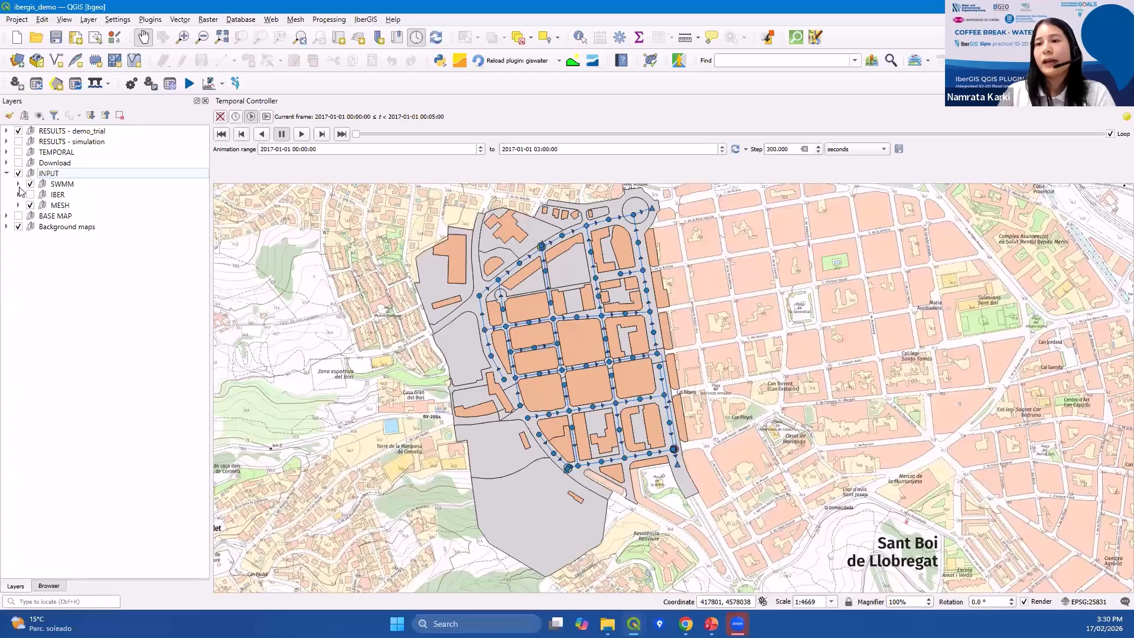
pyautogui.click(18, 184)
pyautogui.click(18, 311)
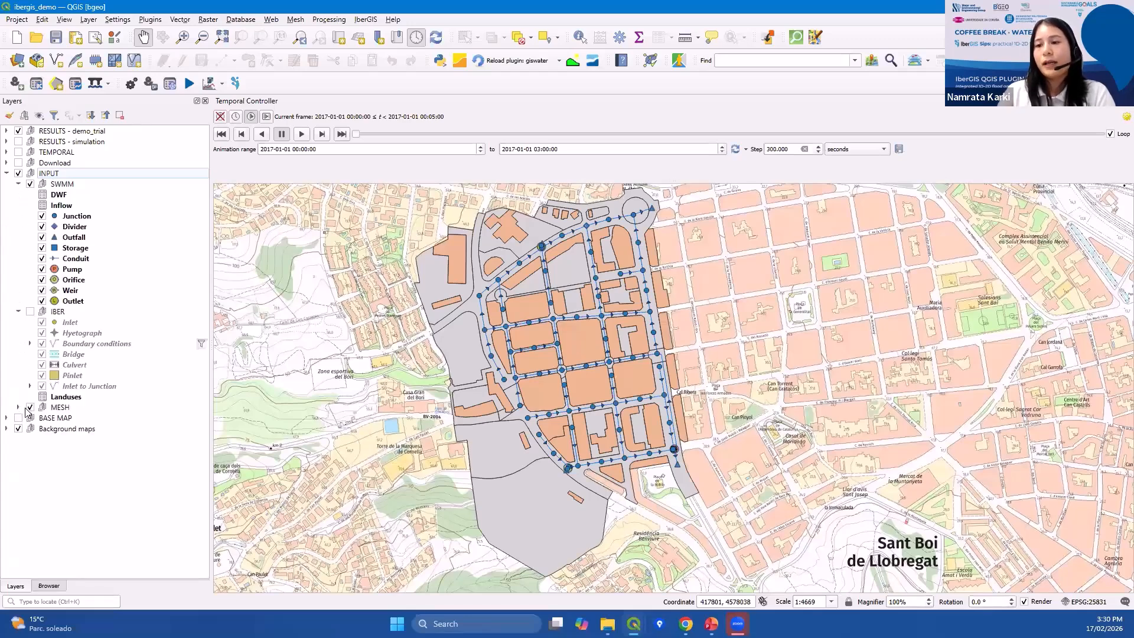
pyautogui.click(18, 407)
# Select the SWMM group and open the Import INP dialog, then close it without importing.
pyautogui.click(93, 186)
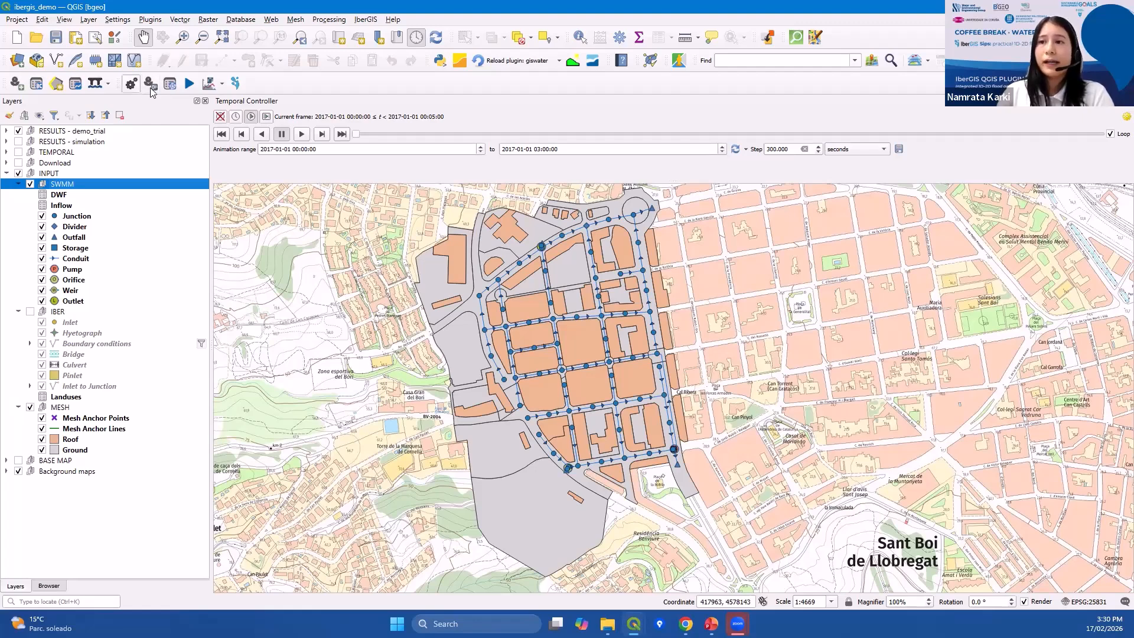
pyautogui.click(16, 84)
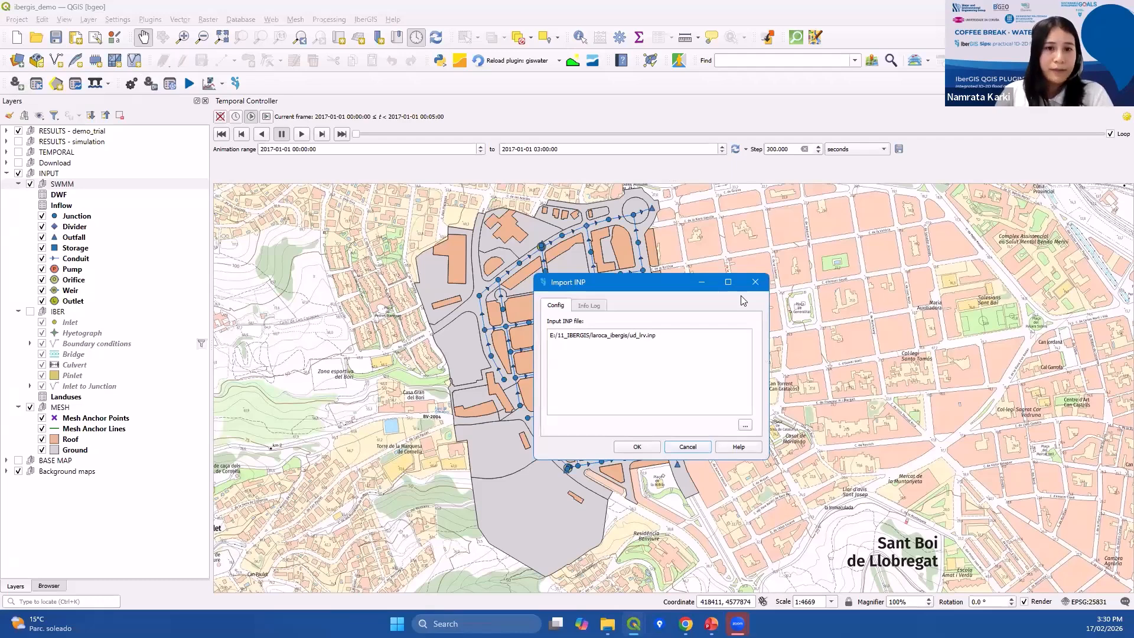
pyautogui.click(755, 283)
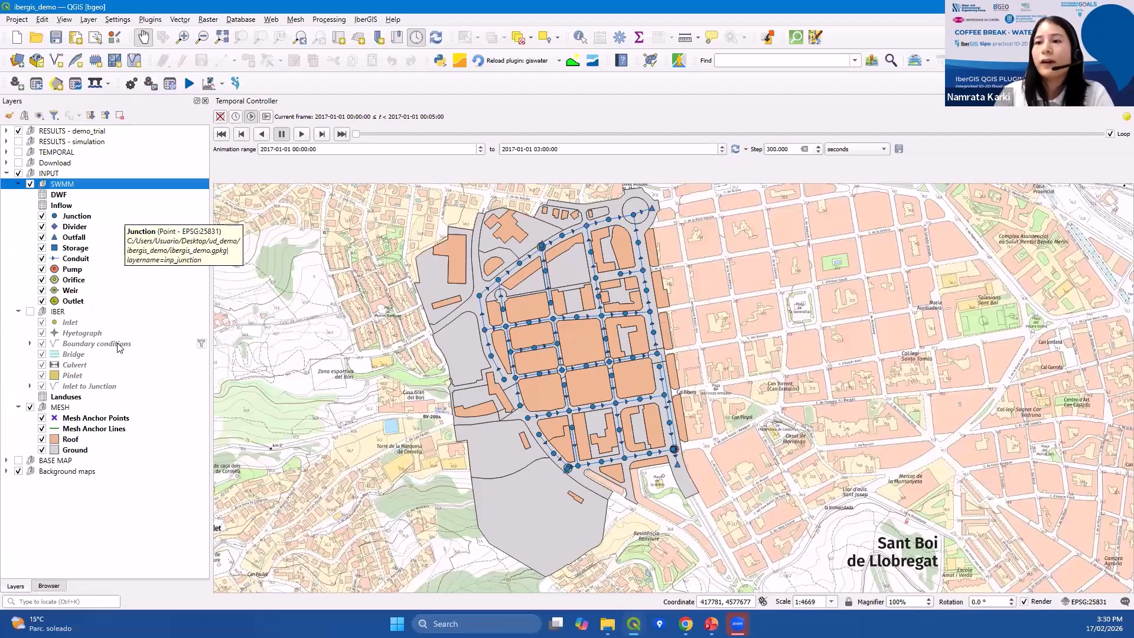
# Turn on the visibility of the IBER layer group on the map.
pyautogui.click(57, 312)
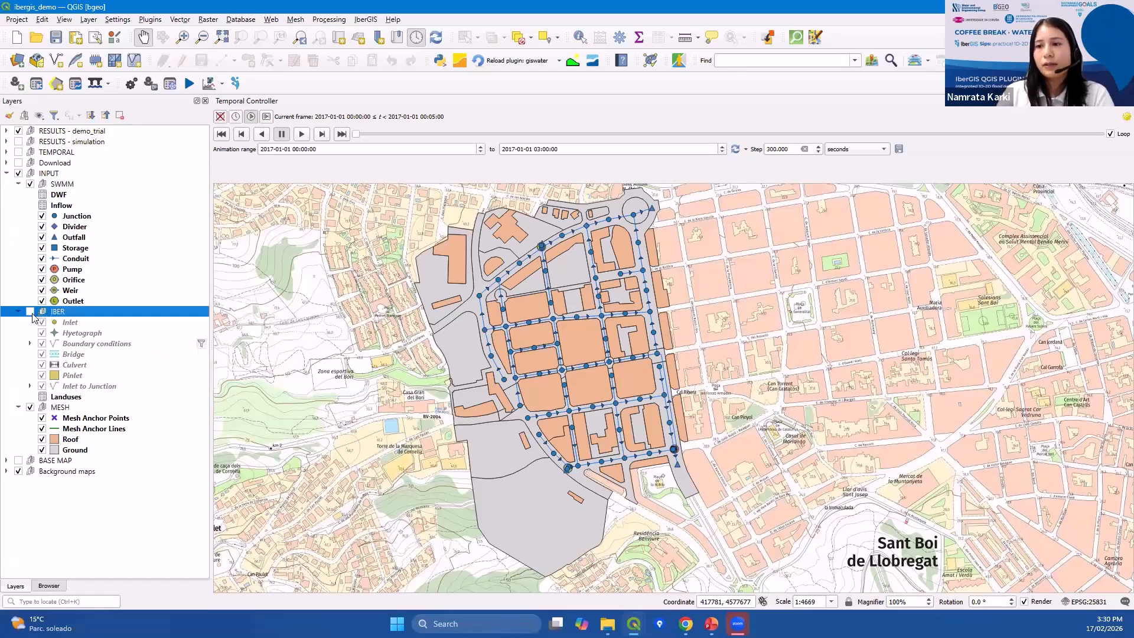
pyautogui.click(29, 311)
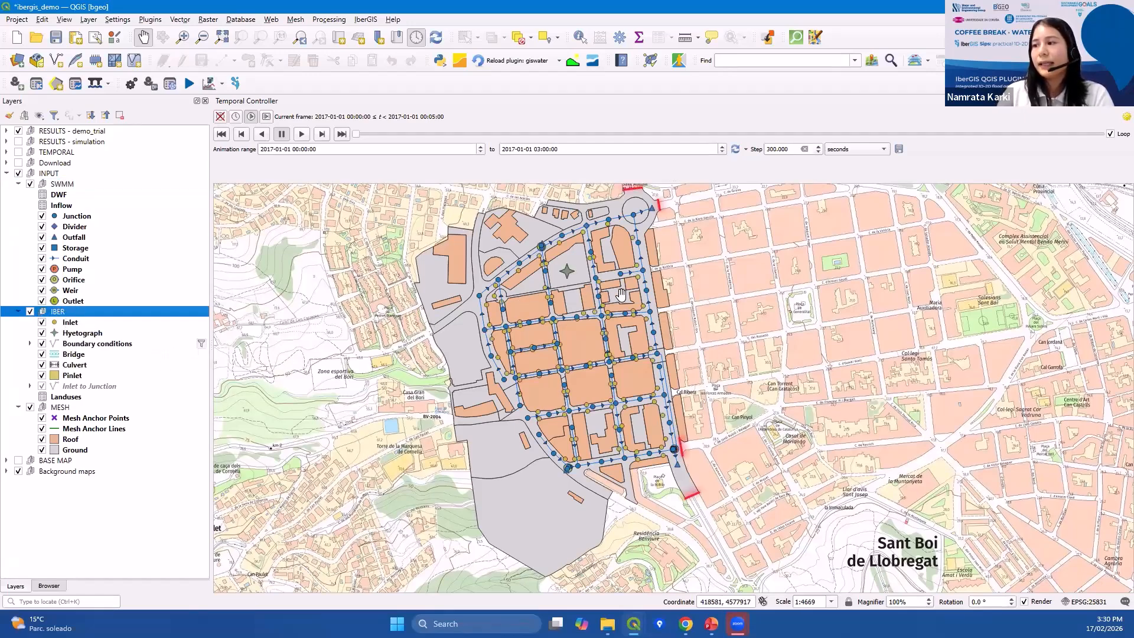
pyautogui.scroll(1, 621, 292)
pyautogui.scroll(2, 475, 305)
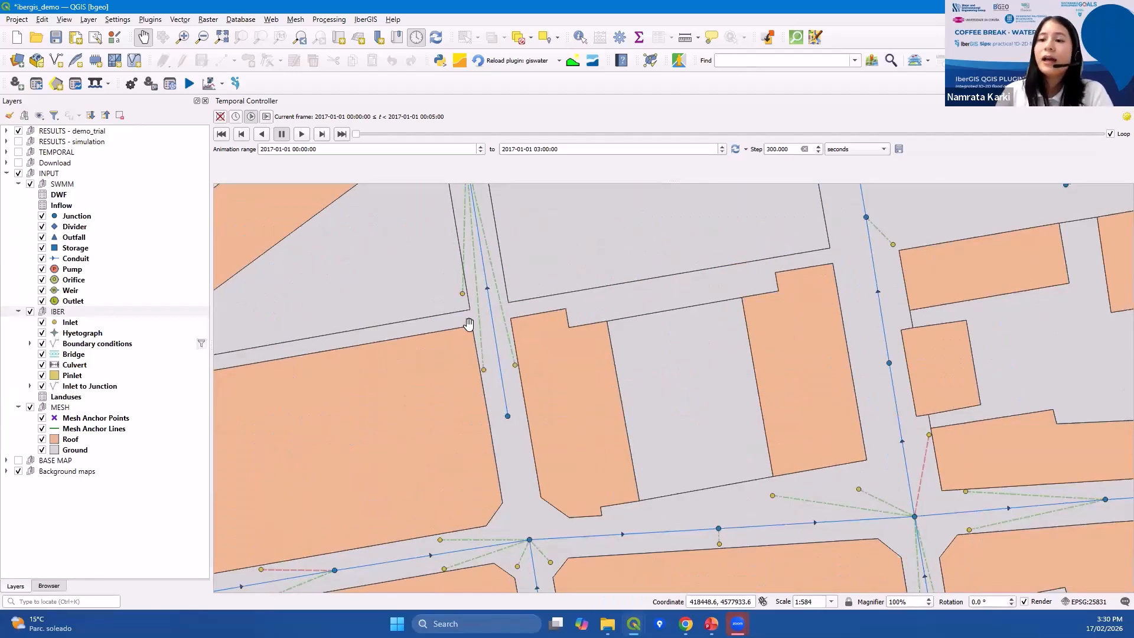
pyautogui.moveTo(471, 321); pyautogui.dragTo(493, 317)
pyautogui.scroll(-1, 499, 292)
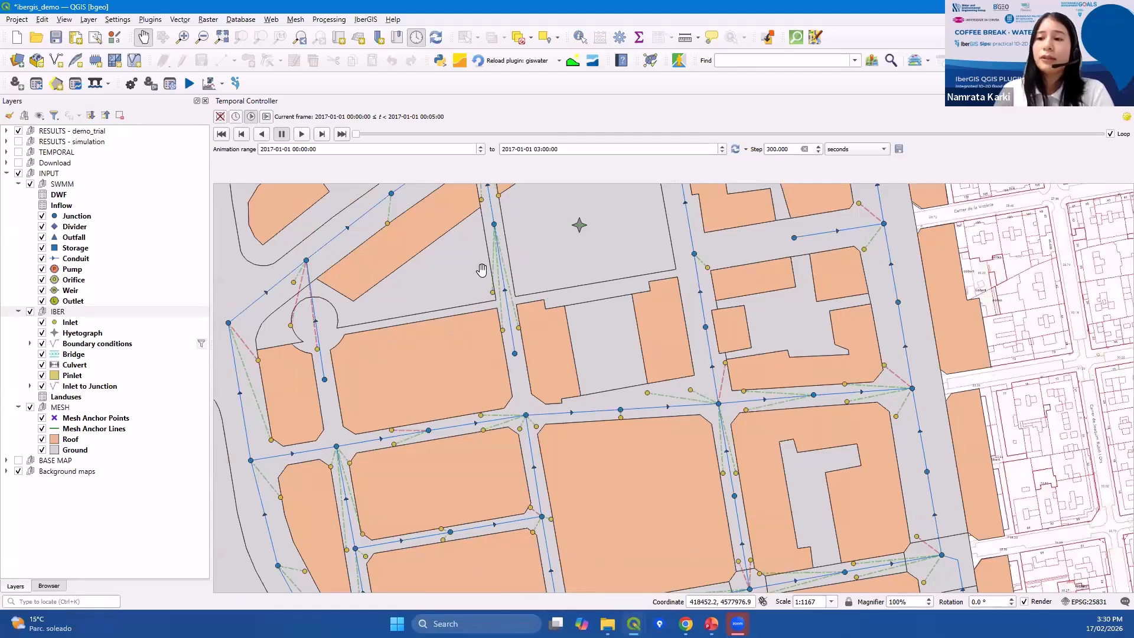
# Select the Hyetograph layer and examine its point and the drainage network on the map.
pyautogui.click(89, 333)
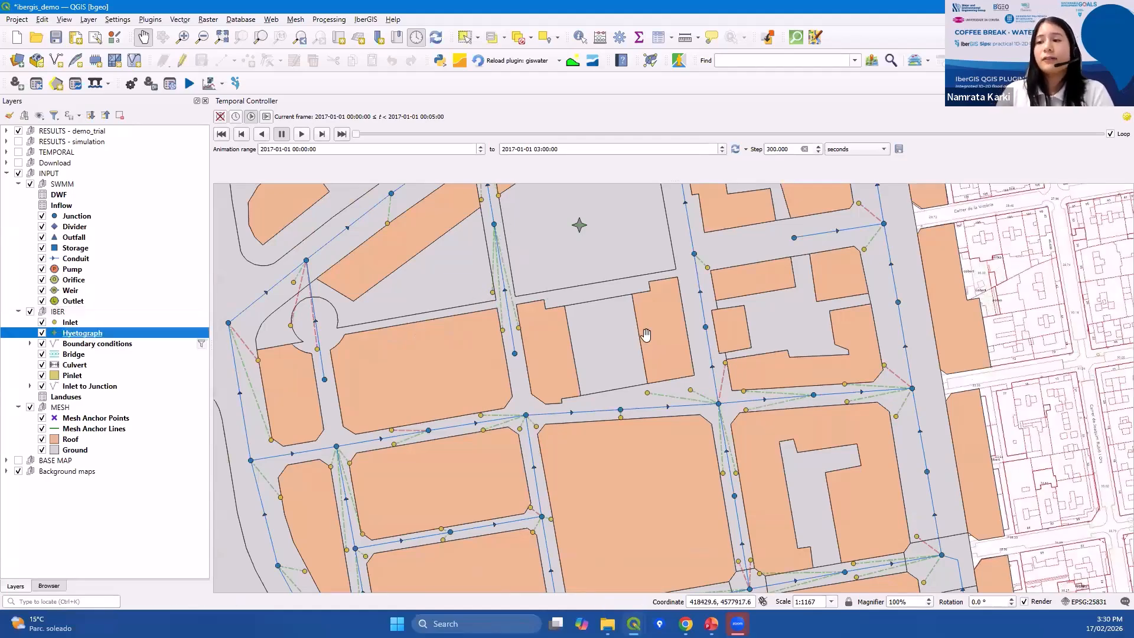
pyautogui.scroll(-2, 643, 331)
pyautogui.moveTo(630, 307); pyautogui.dragTo(574, 277)
pyautogui.scroll(2, 580, 283)
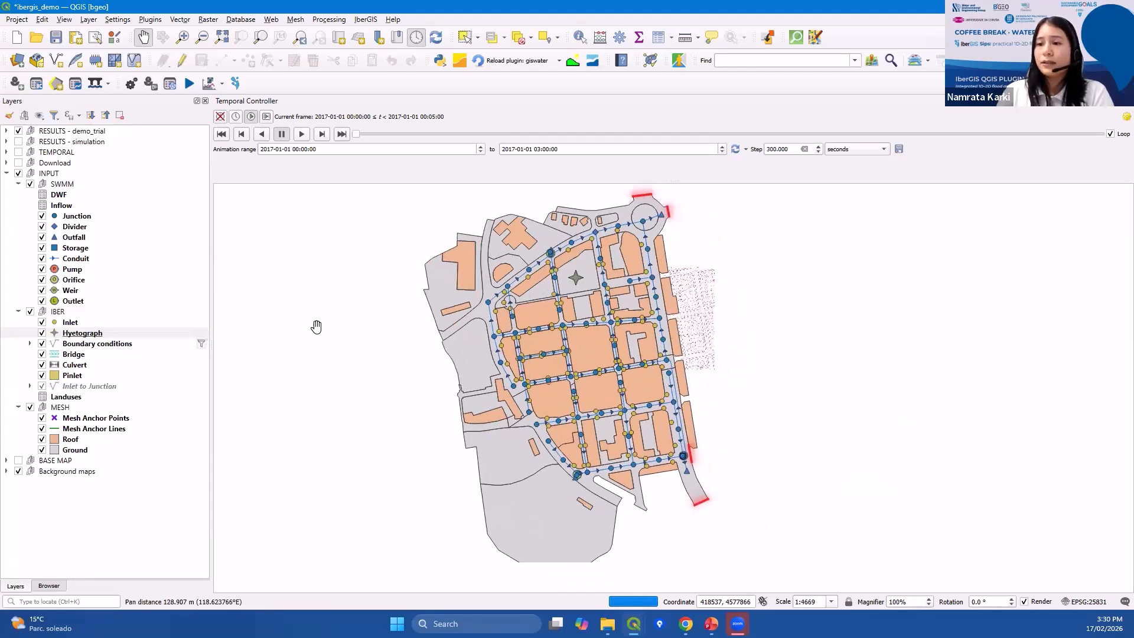
pyautogui.click(69, 336)
pyautogui.scroll(-1, 448, 378)
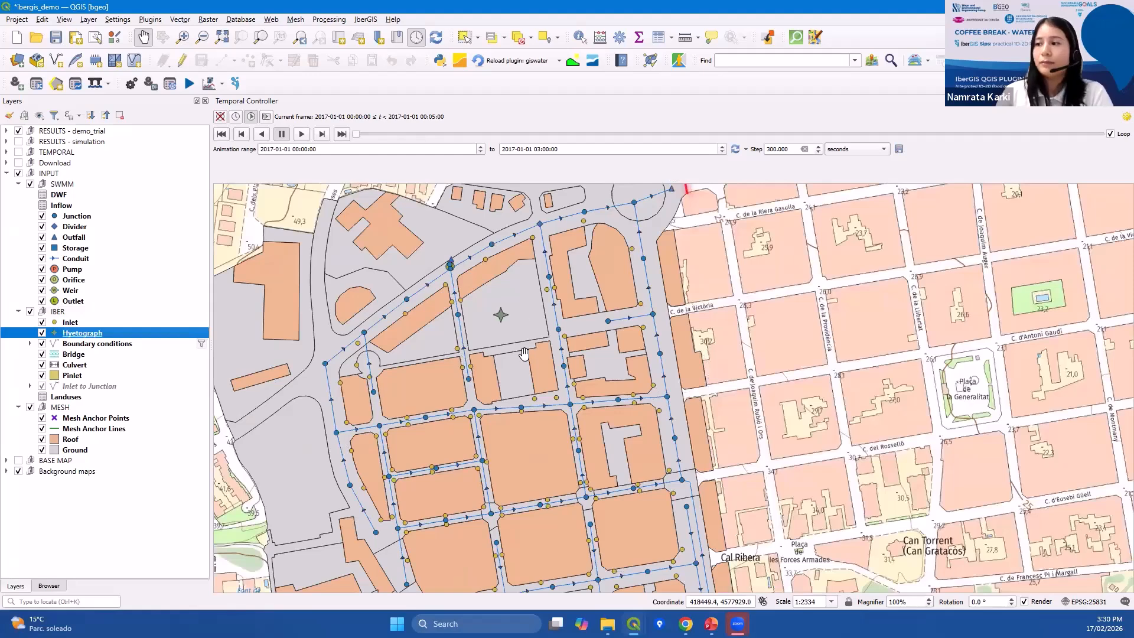
pyautogui.moveTo(507, 314); pyautogui.dragTo(493, 280)
pyautogui.scroll(-1, 497, 364)
pyautogui.moveTo(497, 363); pyautogui.dragTo(507, 359)
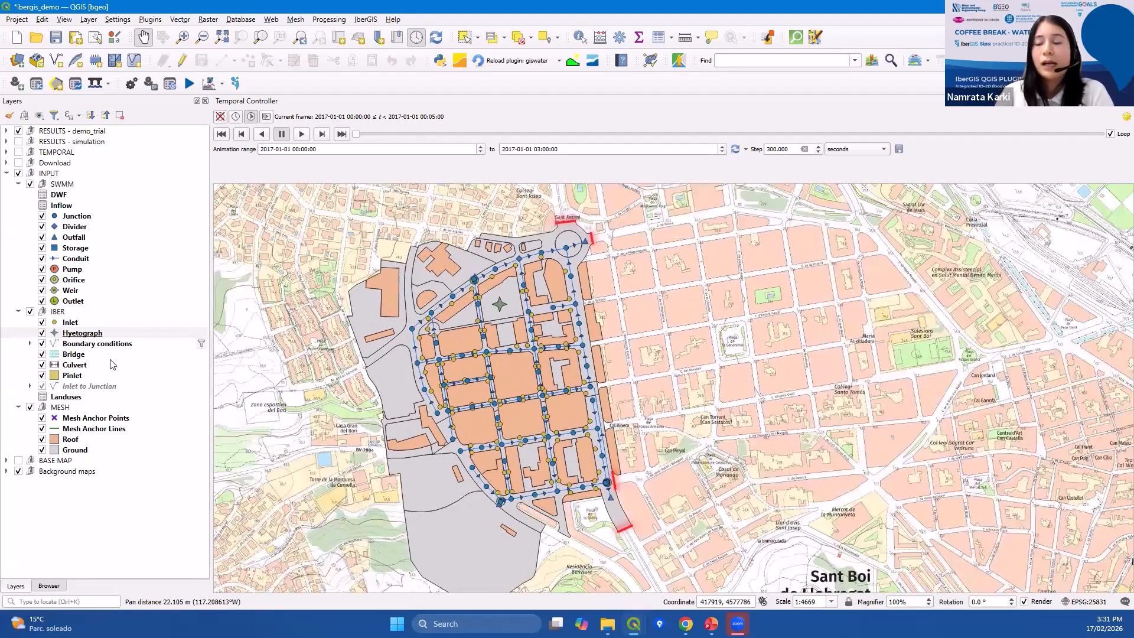
pyautogui.moveTo(269, 369); pyautogui.dragTo(358, 340)
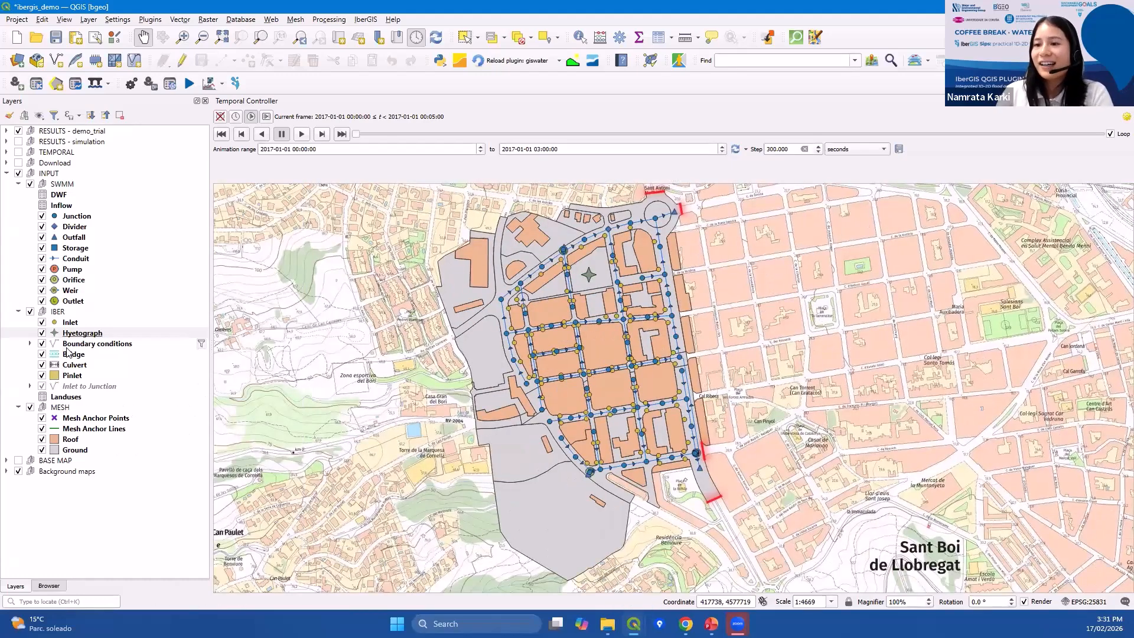
# Select the Boundary conditions, Bridge, Culvert, Inlet to Junction and Pinlet layers in turn to review them.
pyautogui.click(68, 345)
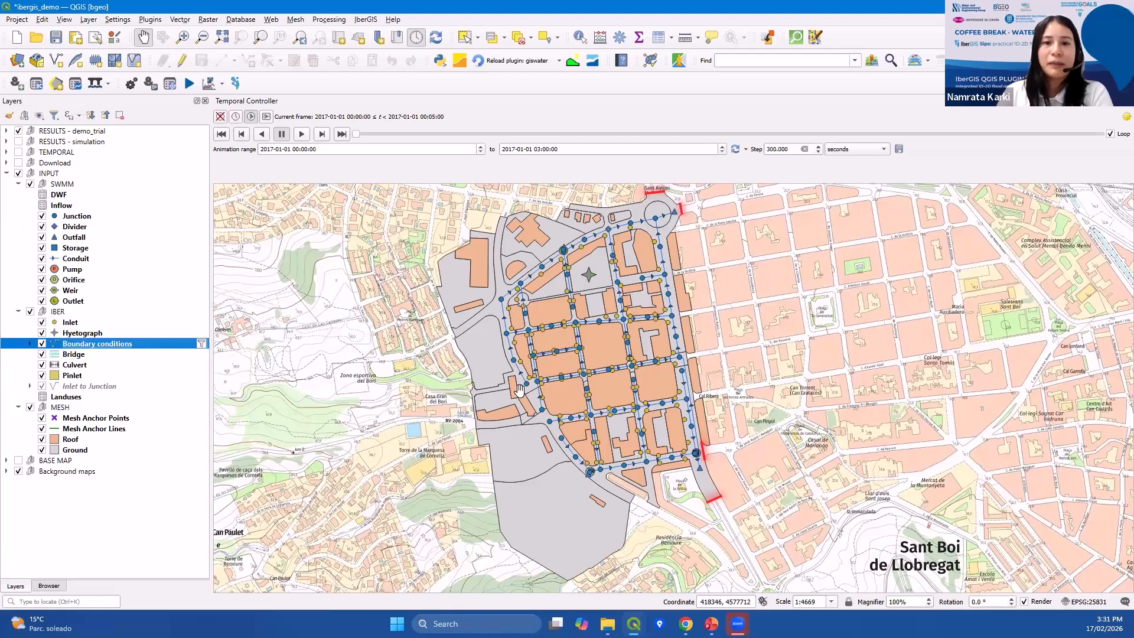
pyautogui.moveTo(657, 247); pyautogui.dragTo(631, 261)
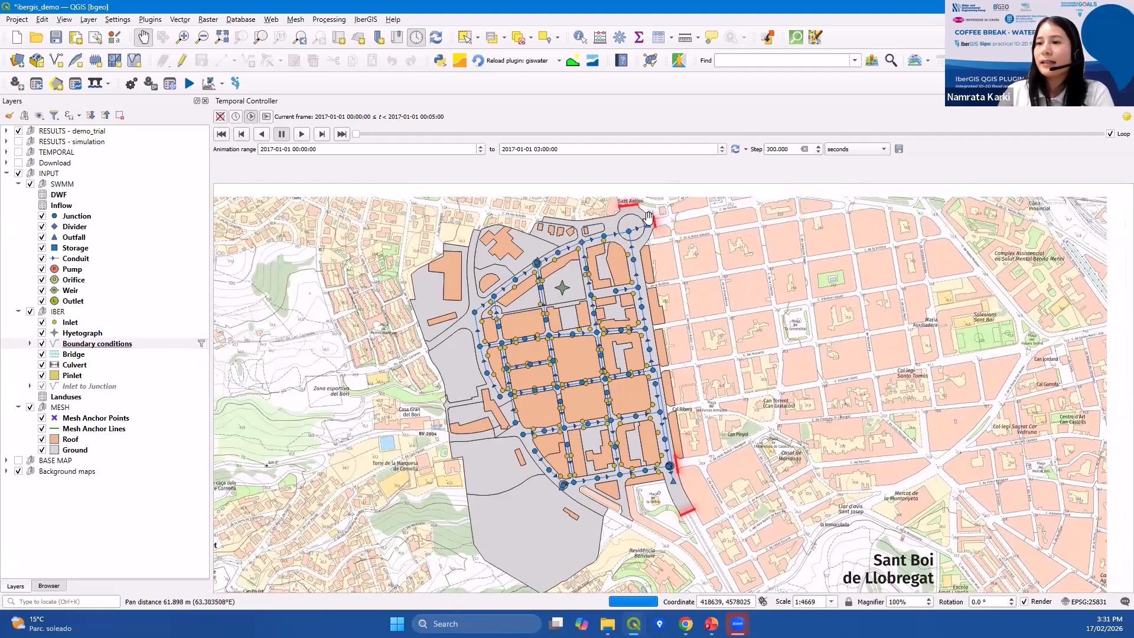
pyautogui.click(80, 366)
pyautogui.click(81, 356)
pyautogui.click(81, 366)
pyautogui.click(82, 356)
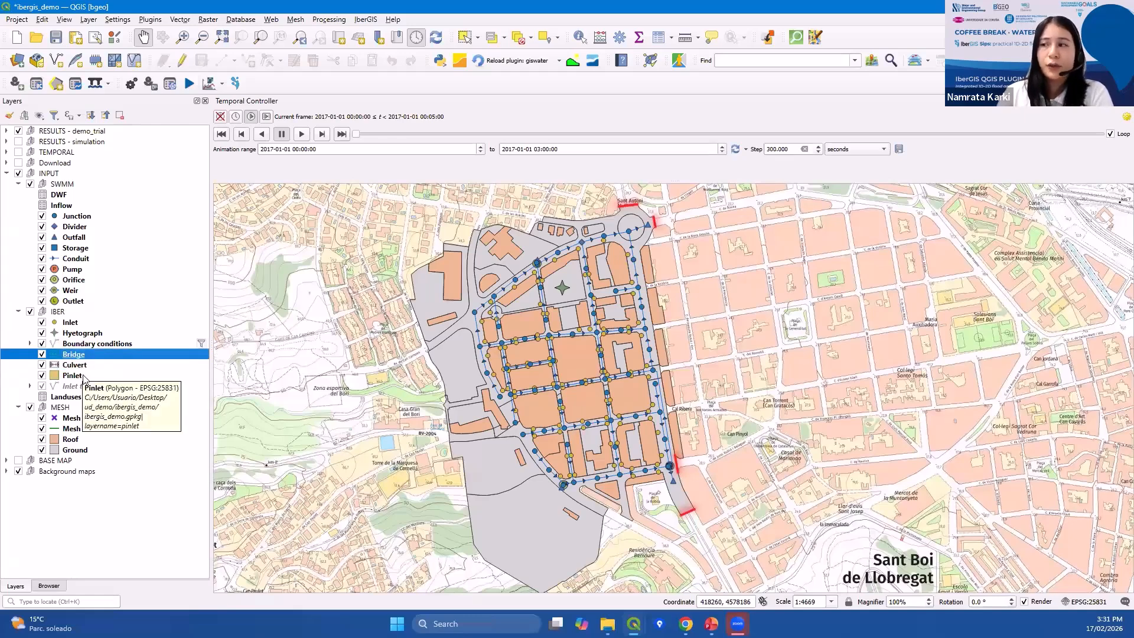
pyautogui.click(103, 386)
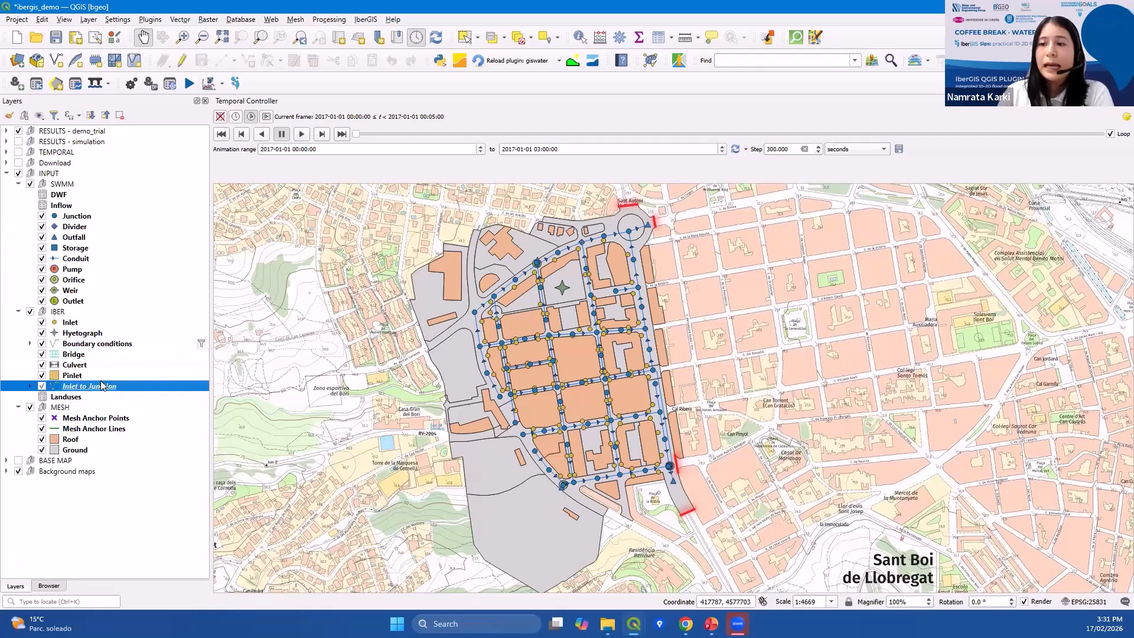
pyautogui.click(101, 378)
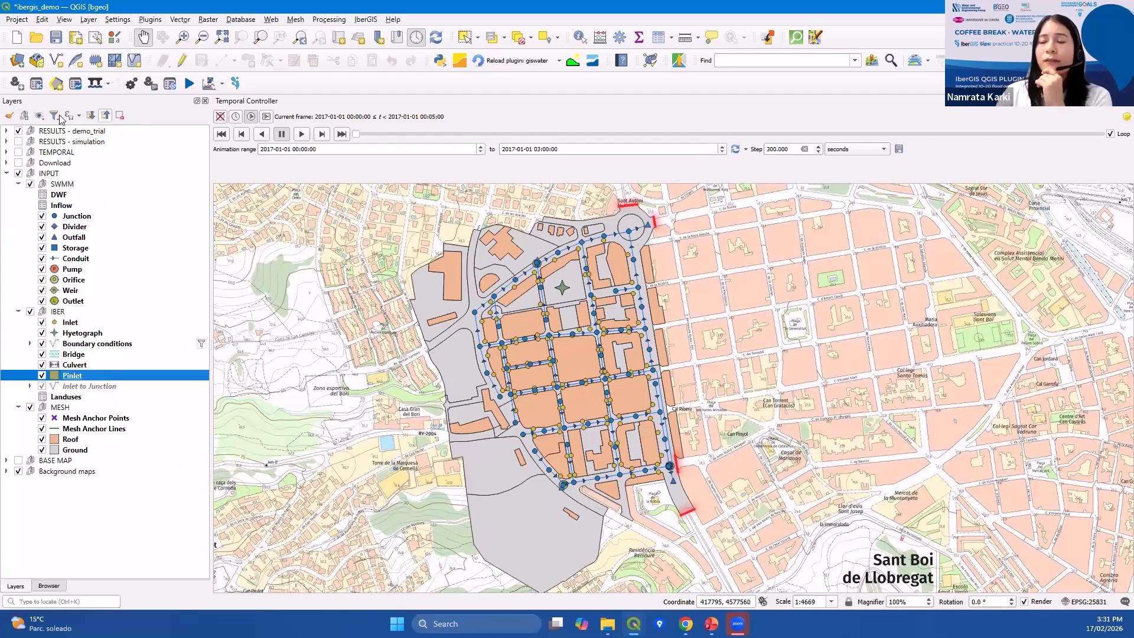
# Undock the two IberGIS toolbars and float them over the map.
pyautogui.moveTo(6, 82); pyautogui.dragTo(275, 212)
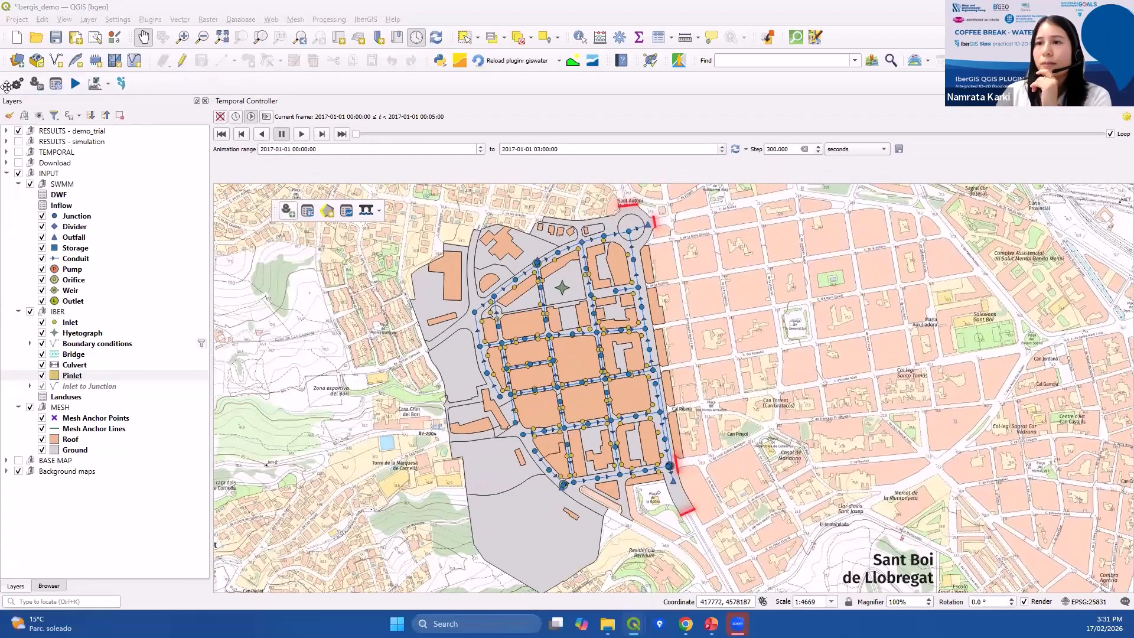
pyautogui.moveTo(6, 84); pyautogui.dragTo(445, 189)
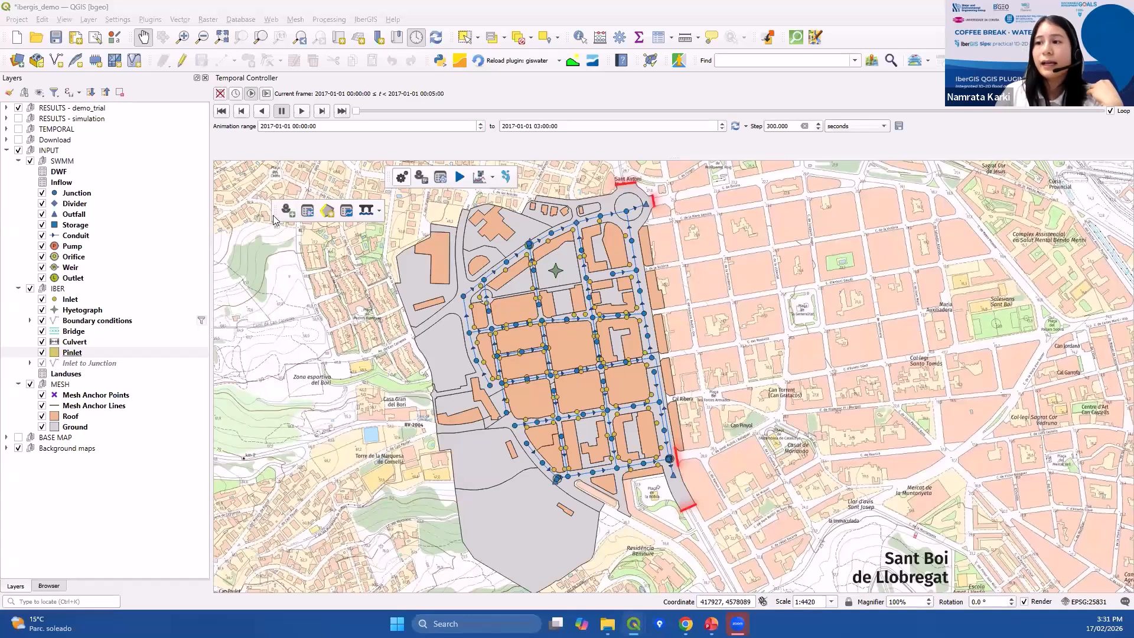
pyautogui.moveTo(273, 210); pyautogui.dragTo(267, 194)
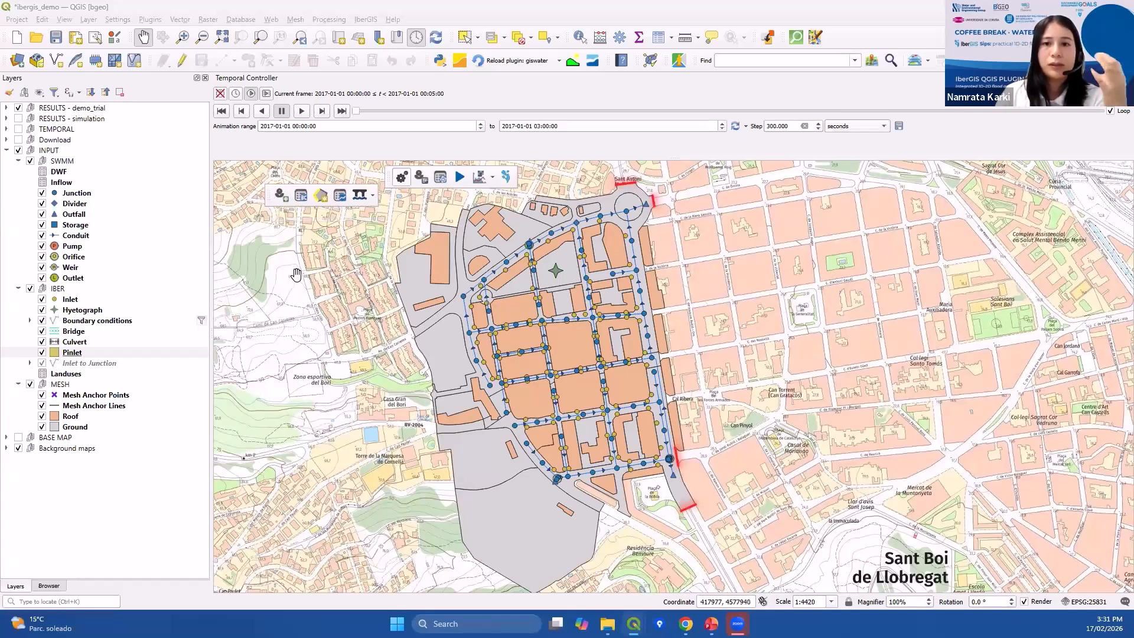
# Open the boundary condition scenarios manager, select Scenario 2 and start Save to mesh, cancelling the mesh selection.
pyautogui.click(283, 198)
pyautogui.click(759, 300)
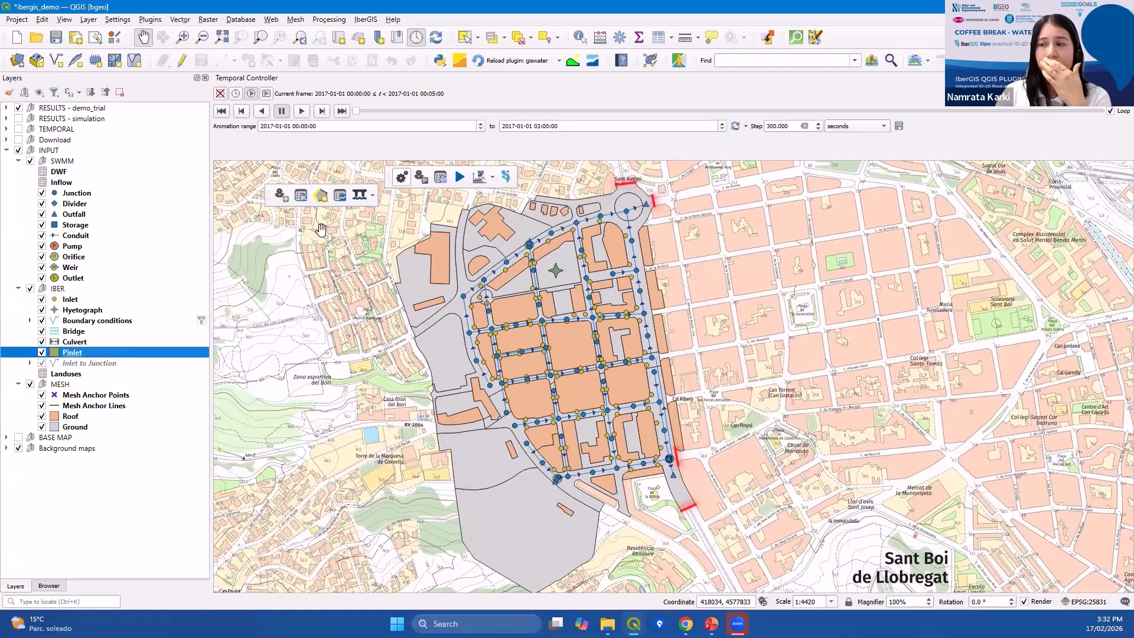
pyautogui.click(302, 203)
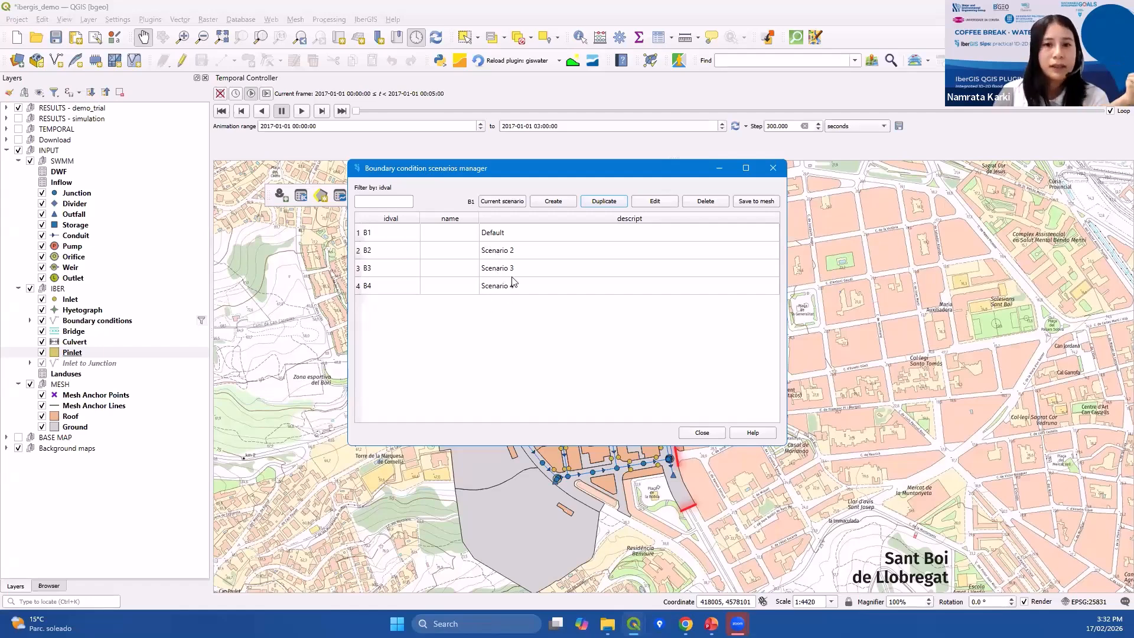
pyautogui.click(512, 253)
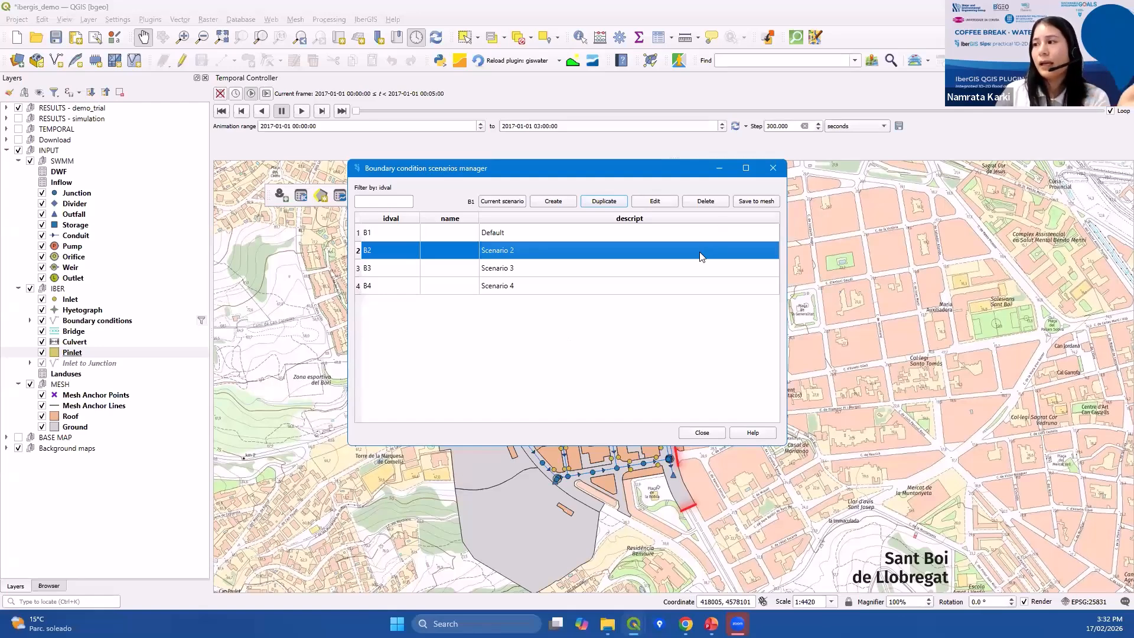
pyautogui.click(753, 202)
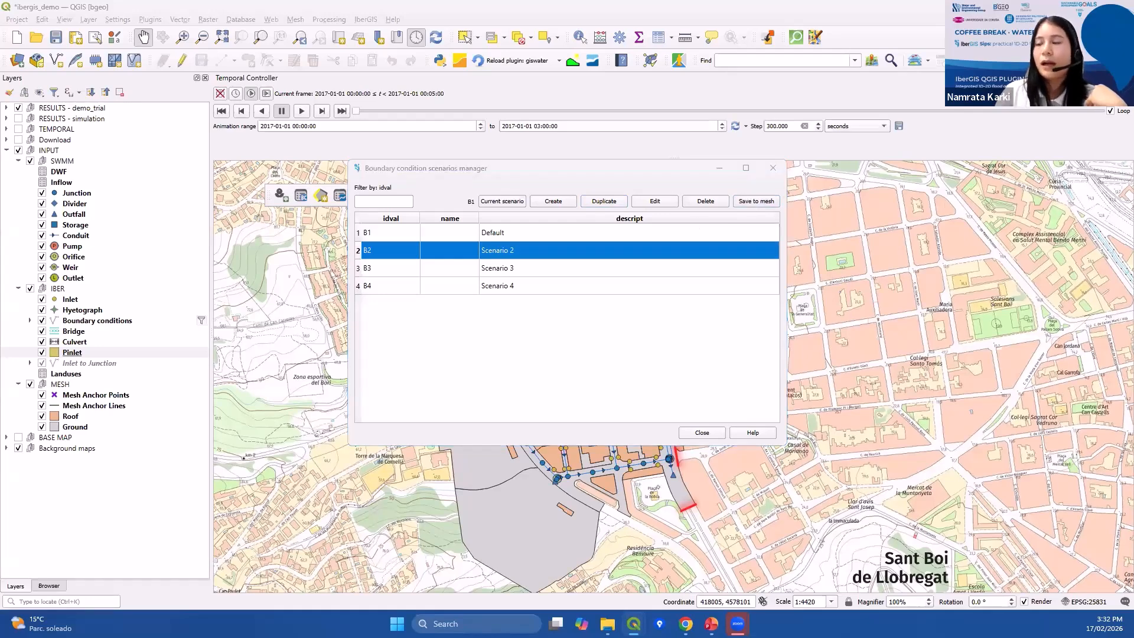
pyautogui.click(532, 256)
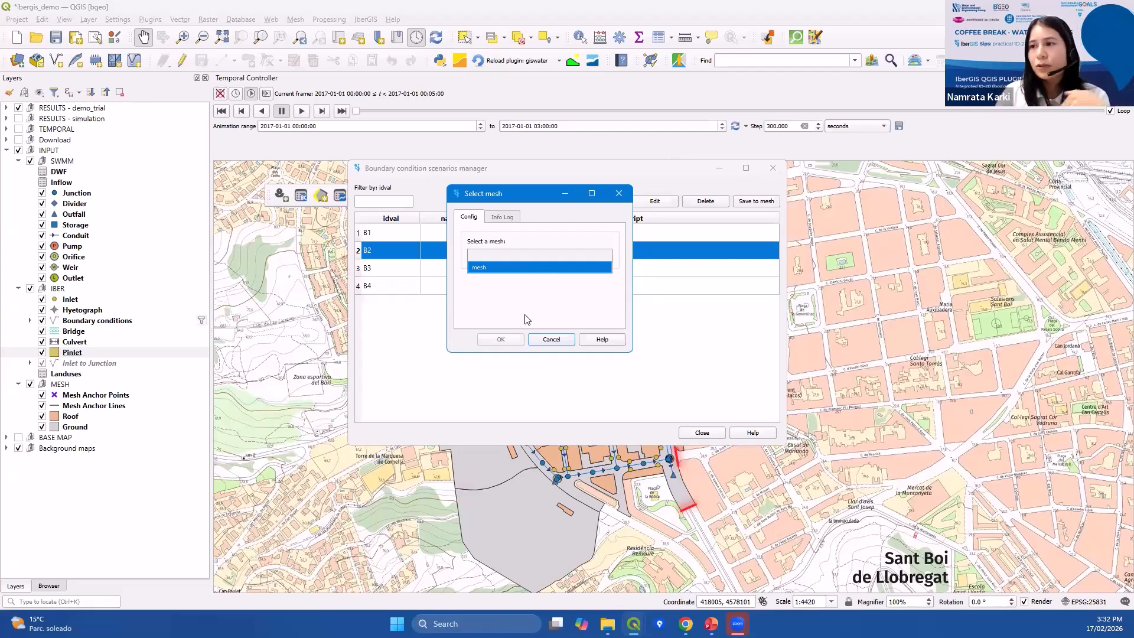
pyautogui.click(553, 340)
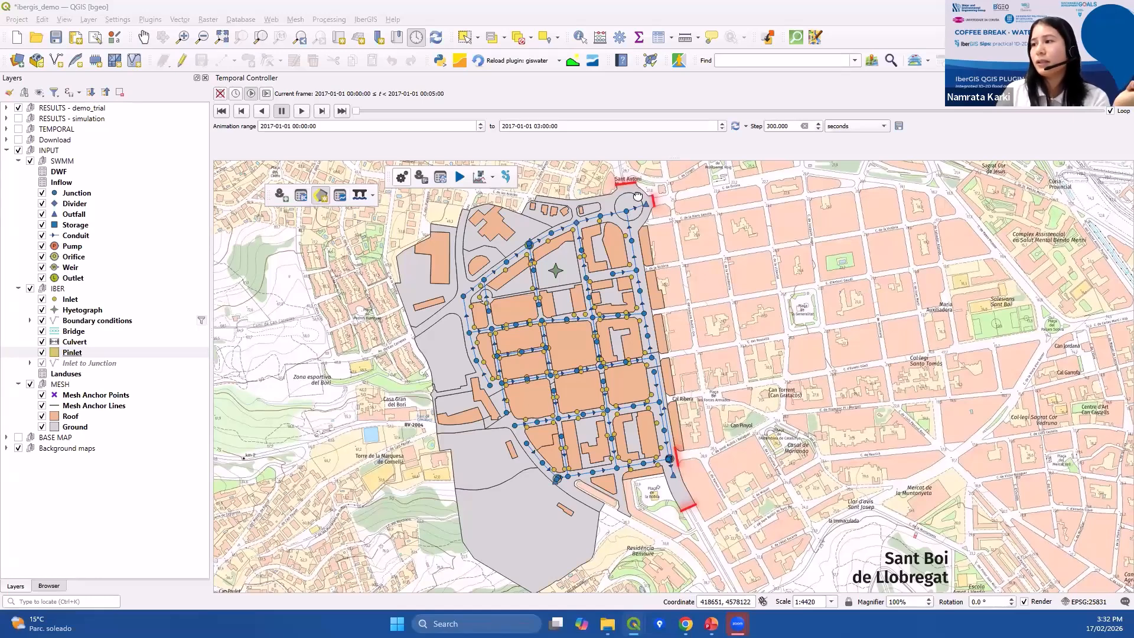
# Open the Boundary conditions layer's attribute table and switch it into editing mode.
pyautogui.moveTo(630, 190); pyautogui.dragTo(555, 245)
pyautogui.scroll(2, 549, 190)
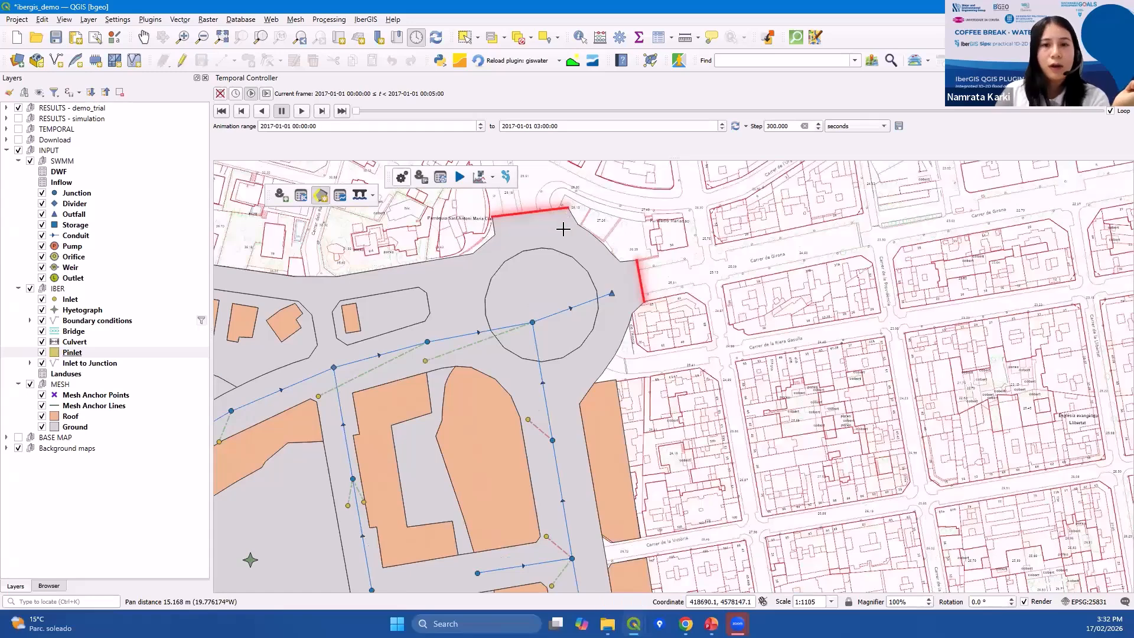
pyautogui.click(318, 197)
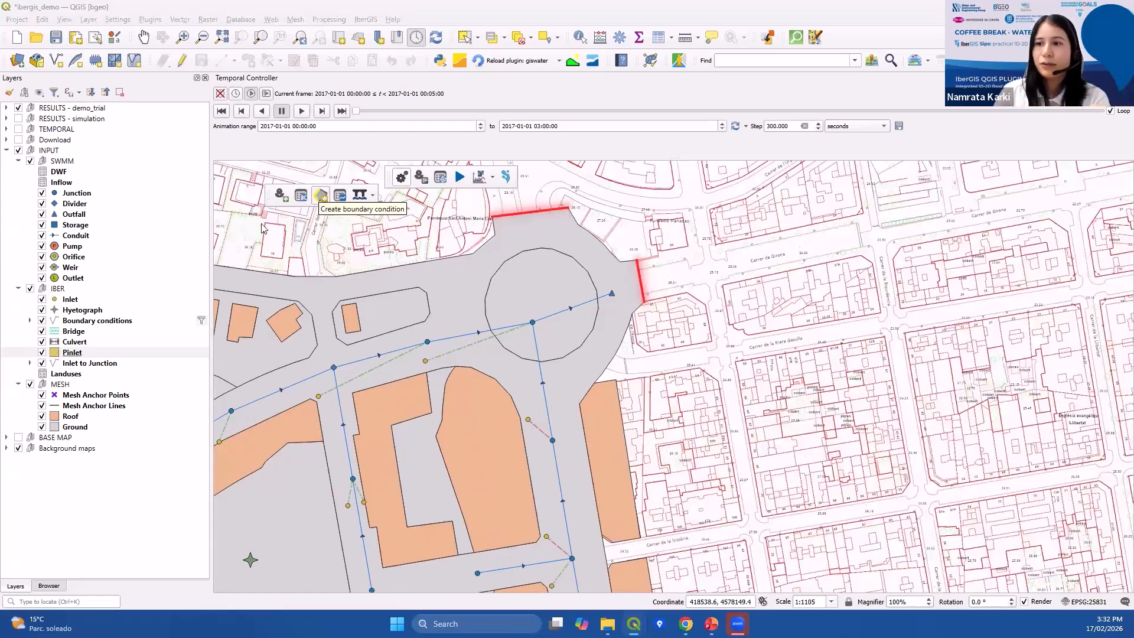
pyautogui.click(97, 320)
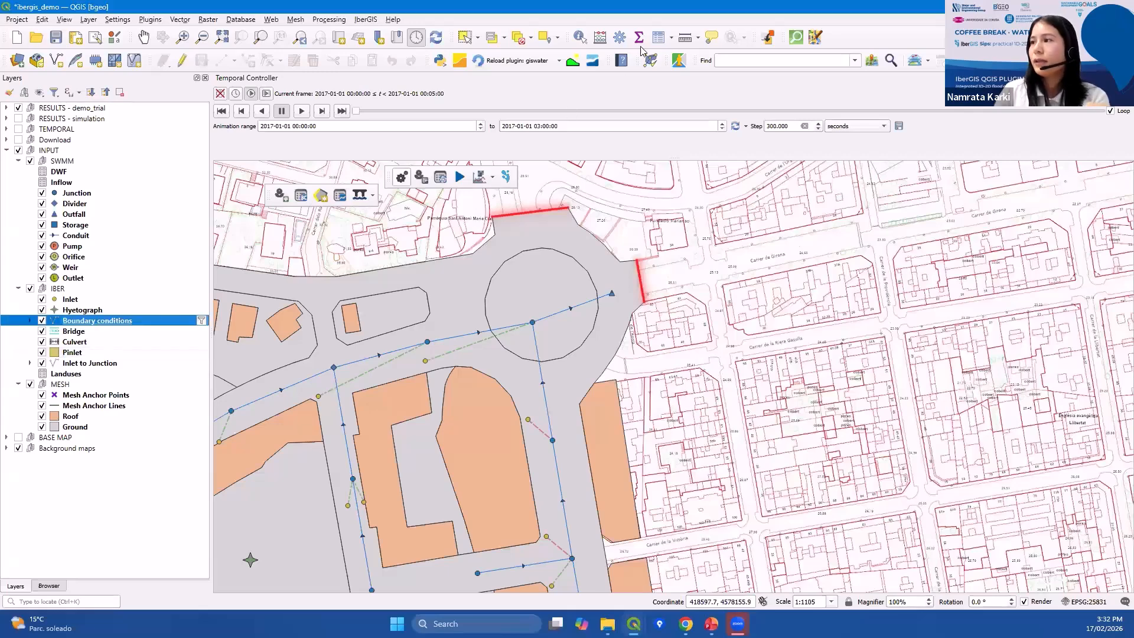
pyautogui.click(658, 39)
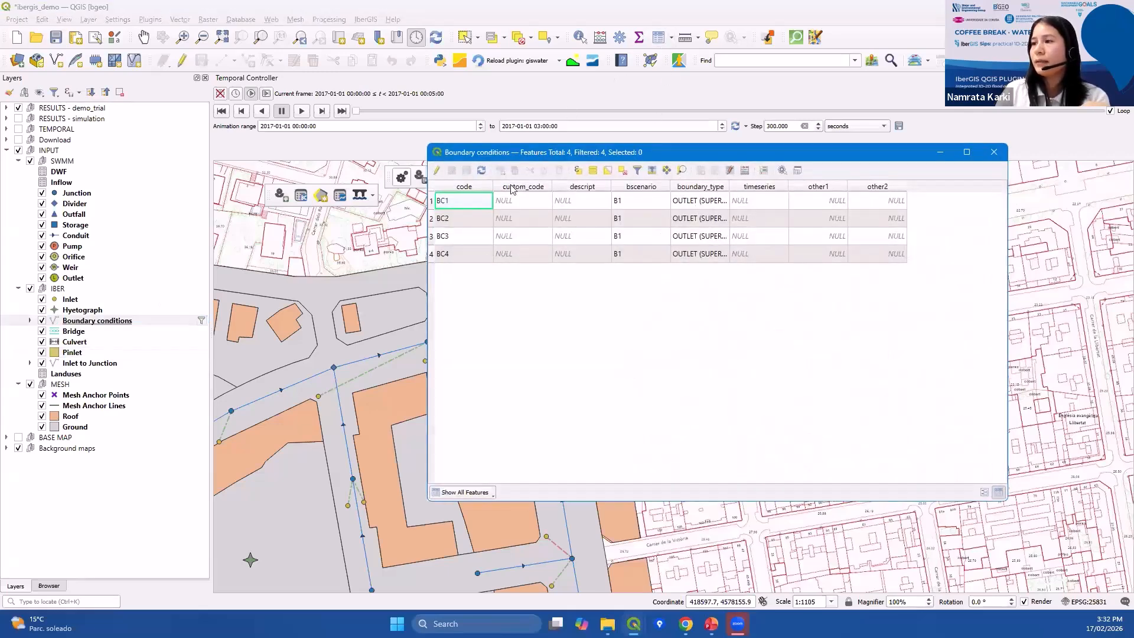
pyautogui.click(437, 171)
pyautogui.moveTo(729, 203); pyautogui.dragTo(761, 203)
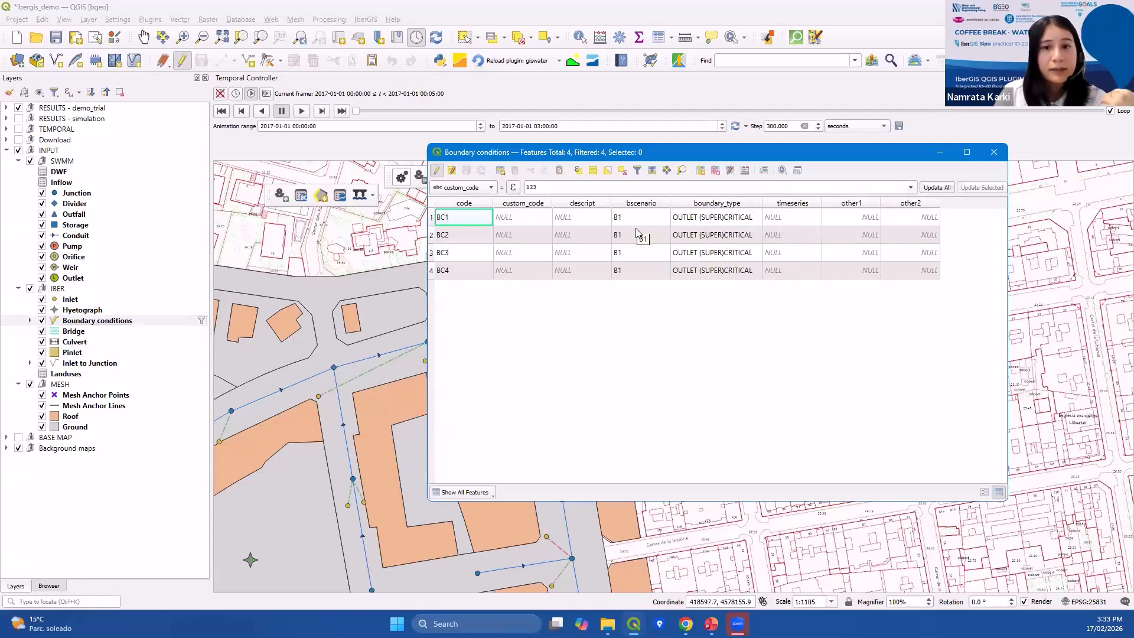
# Inspect the timeseries choices for boundary condition BC1, then close the attribute table.
pyautogui.doubleClick(786, 218)
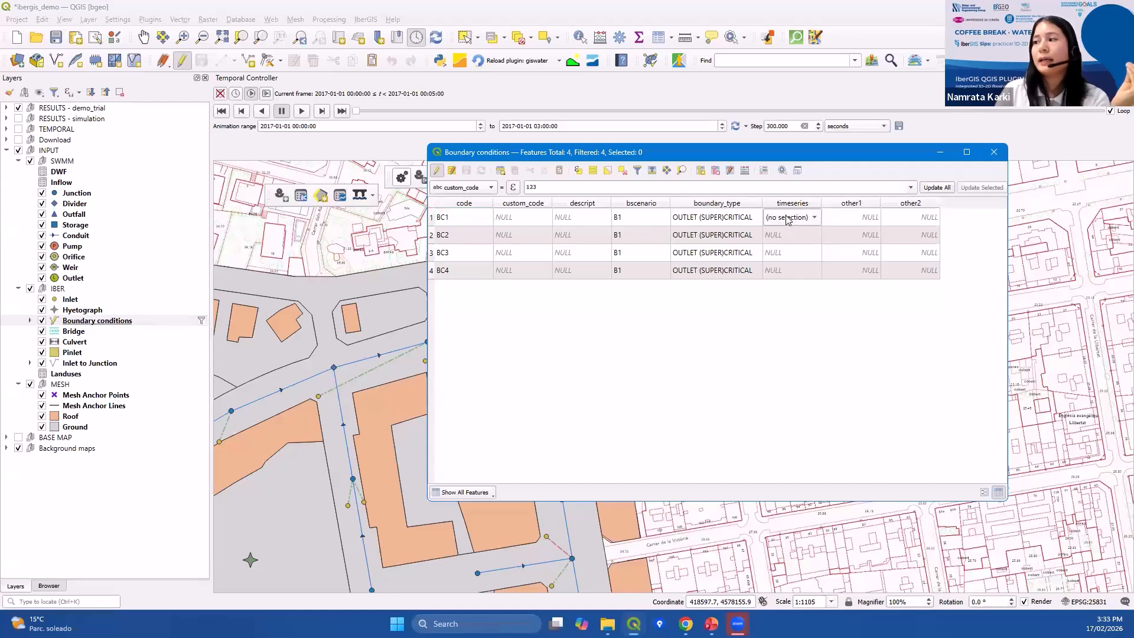
pyautogui.click(786, 217)
pyautogui.click(787, 363)
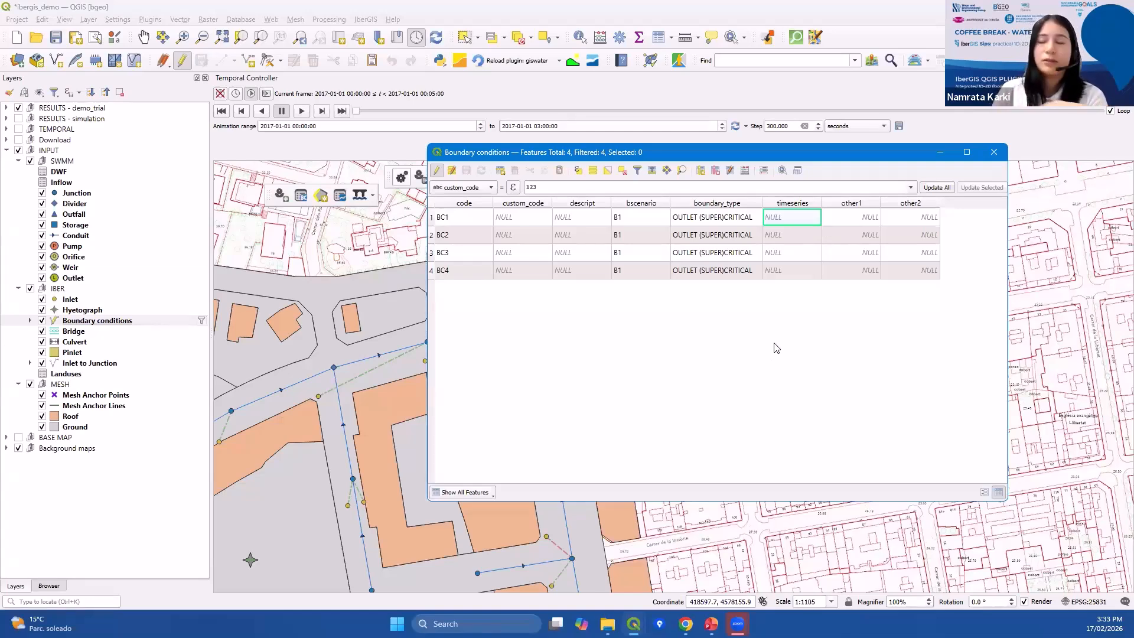
pyautogui.click(995, 152)
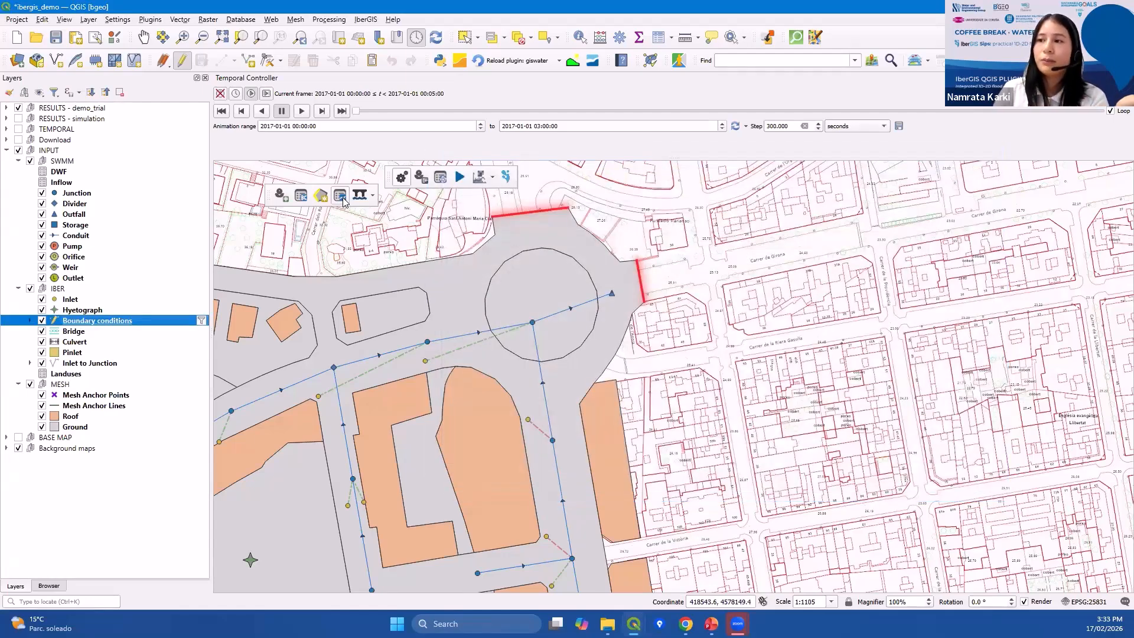
# Open the Non-Visual Objects Manager and browse its curves, patterns and timeseries lists.
pyautogui.click(340, 196)
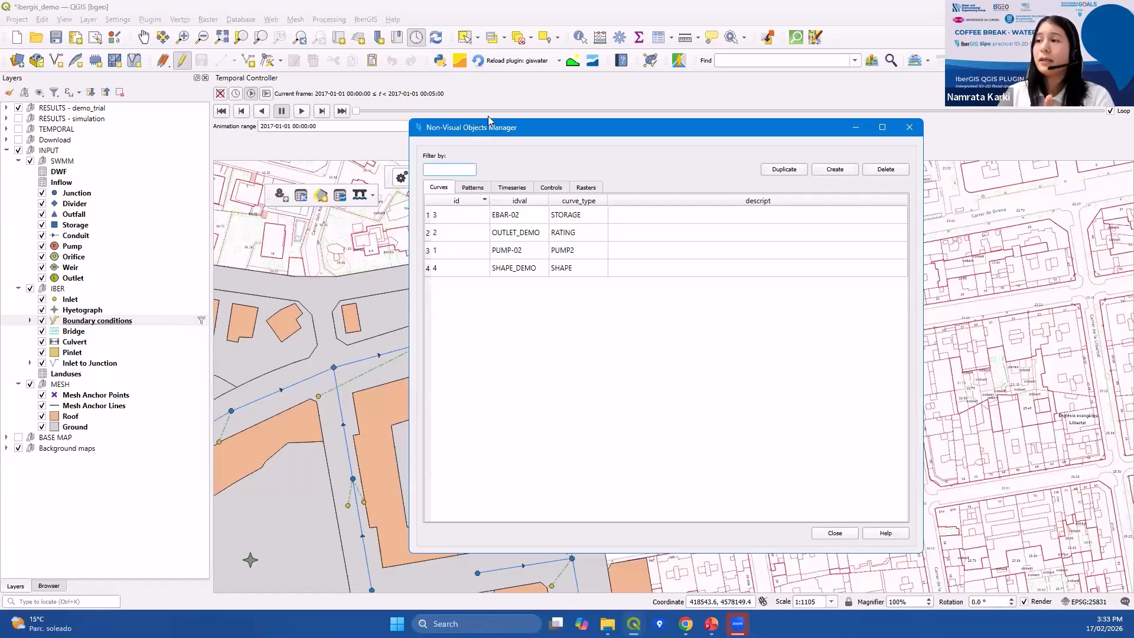
pyautogui.click(472, 188)
pyautogui.click(443, 188)
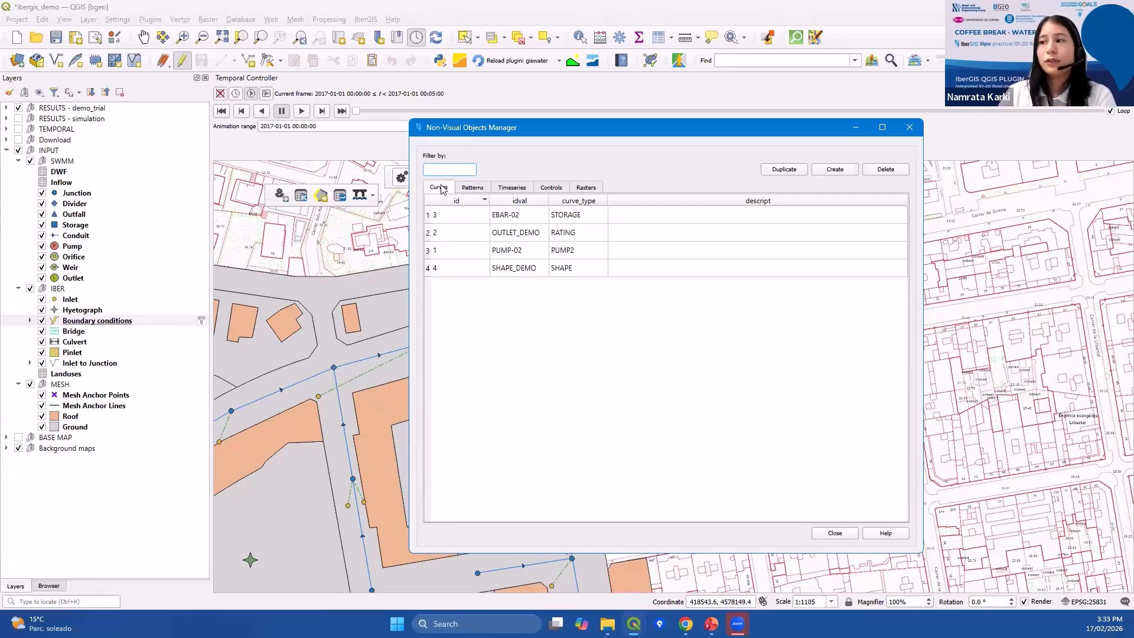
pyautogui.click(481, 190)
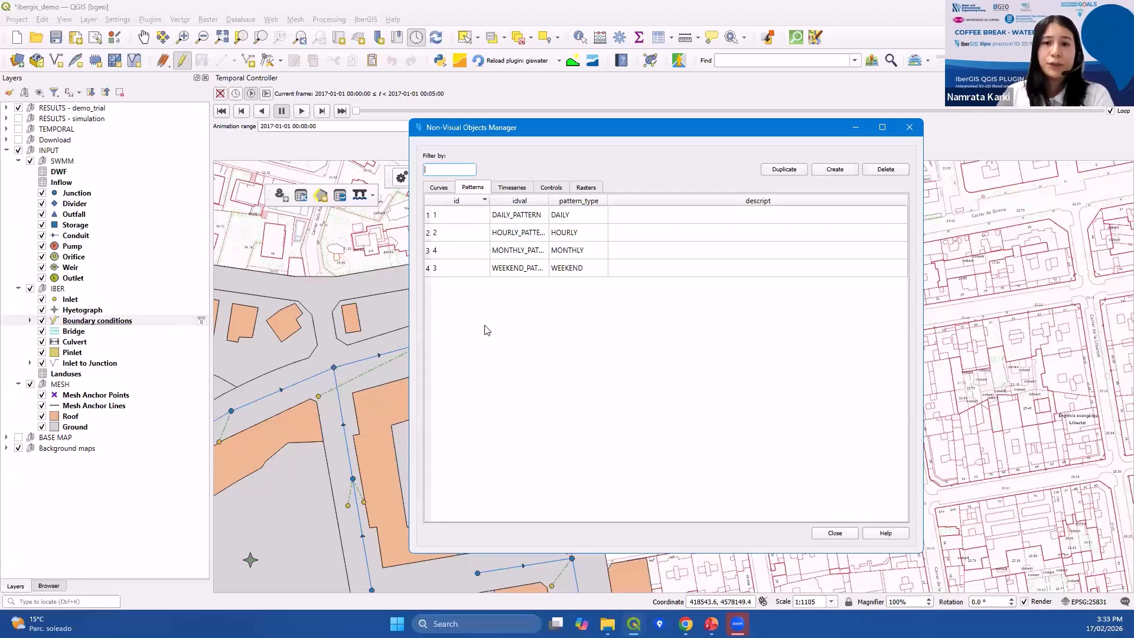
pyautogui.click(515, 188)
pyautogui.click(519, 216)
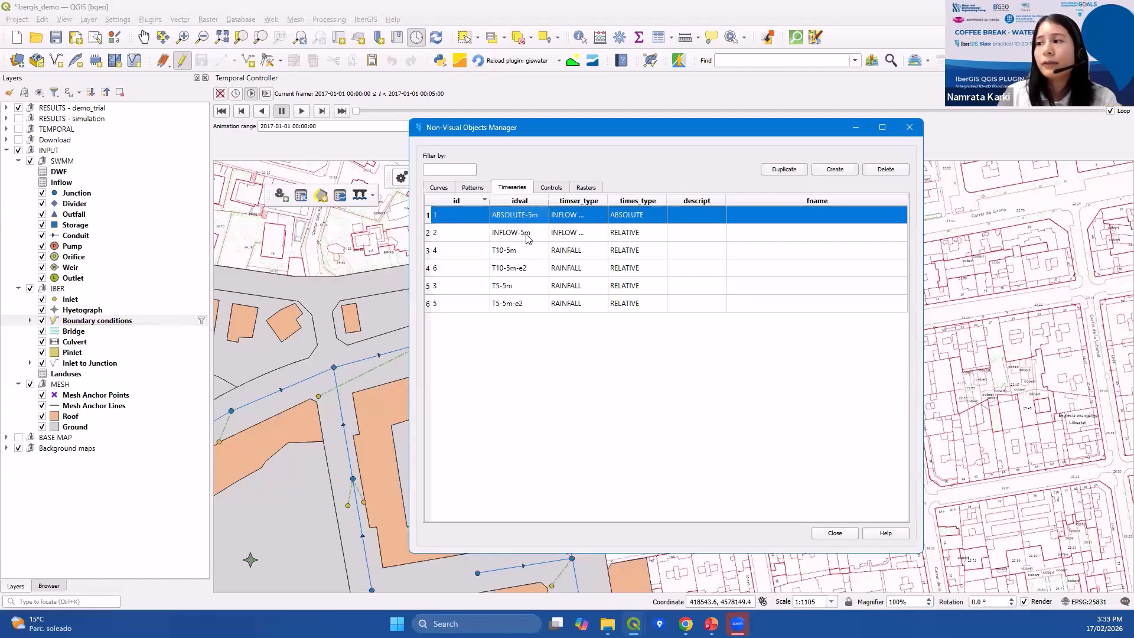
# Start creating a new time series, review the available time series types, and cancel the editor.
pyautogui.click(846, 171)
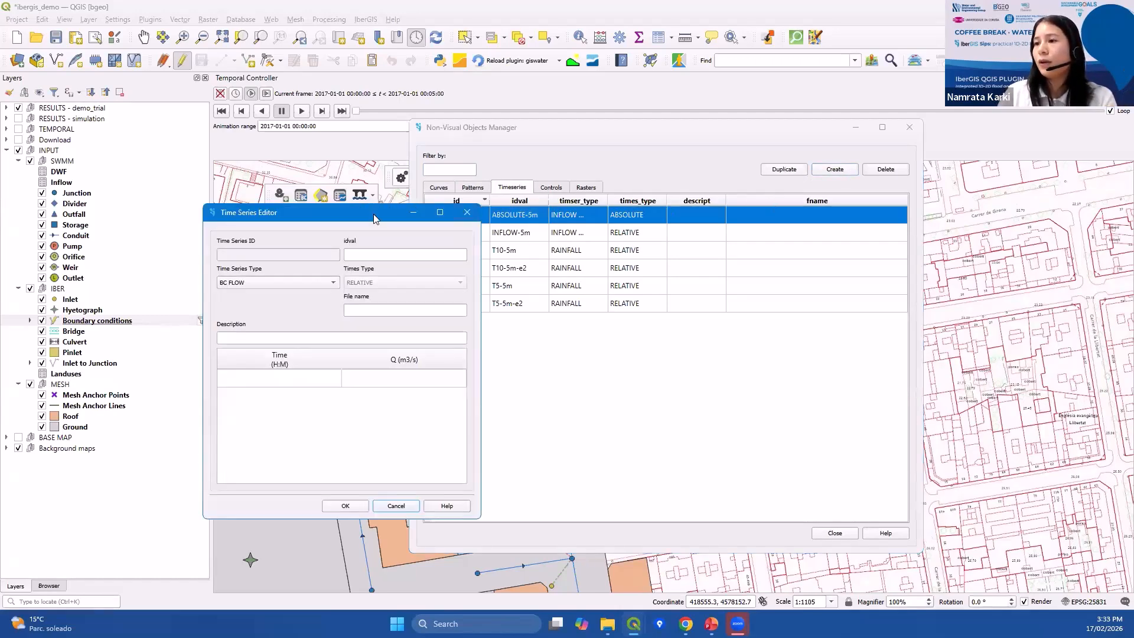
pyautogui.moveTo(377, 220); pyautogui.dragTo(736, 152)
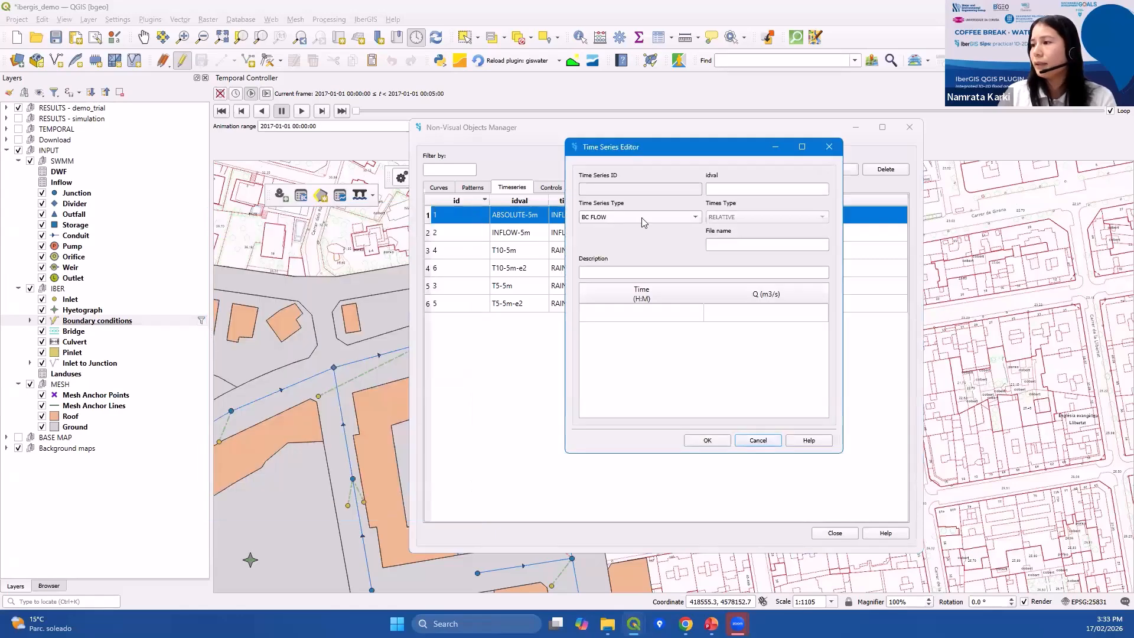
pyautogui.click(642, 217)
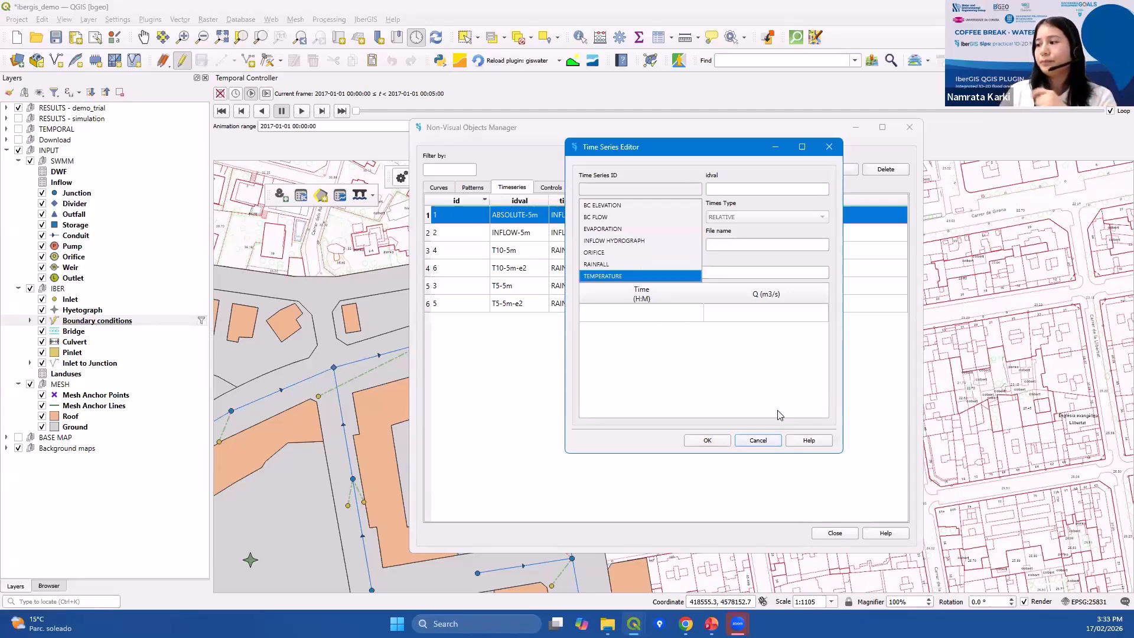
pyautogui.click(758, 440)
pyautogui.click(759, 440)
# View the rasters list in the Non-Visual Objects Manager and close the manager.
pyautogui.click(587, 188)
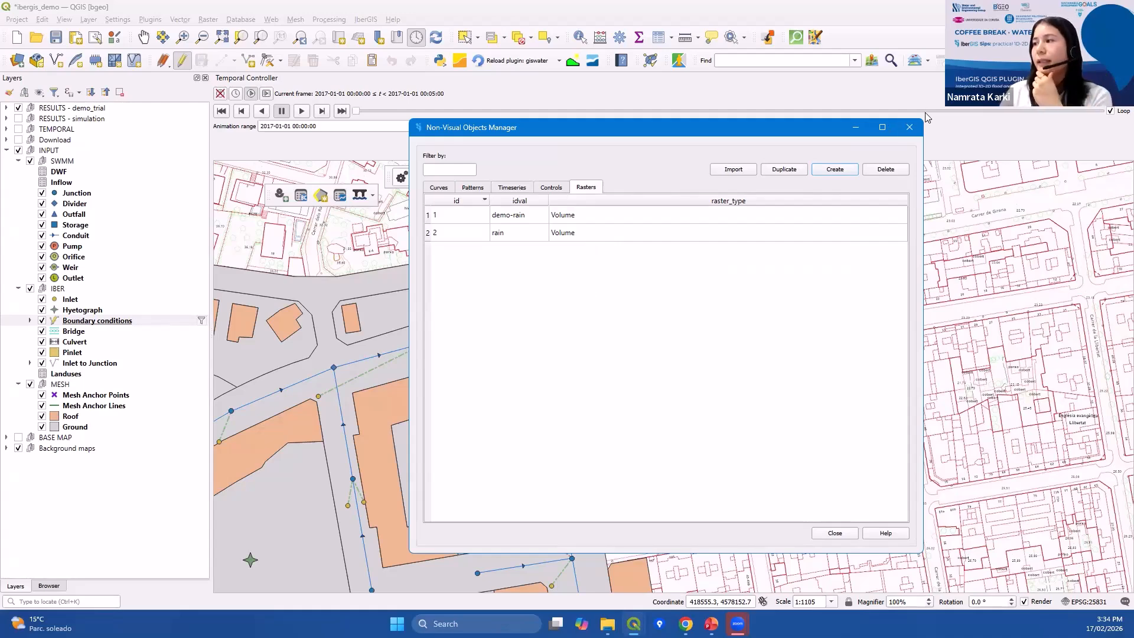
pyautogui.click(910, 127)
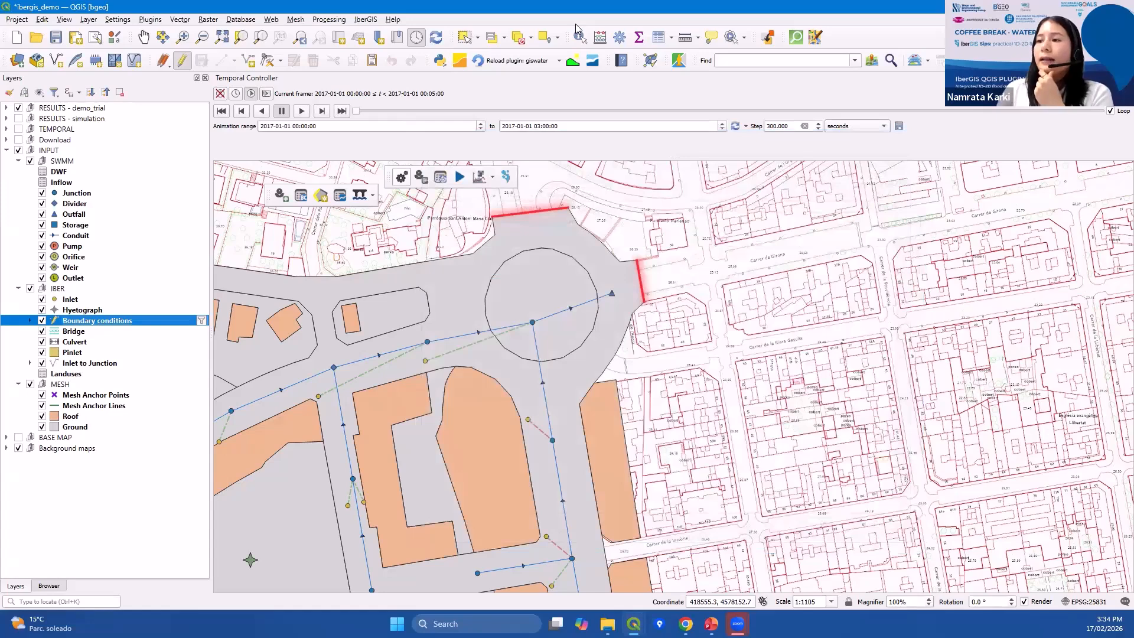
# Draw a bridge about 29 m long across the street with the Bridge tool.
pyautogui.click(372, 195)
pyautogui.click(384, 213)
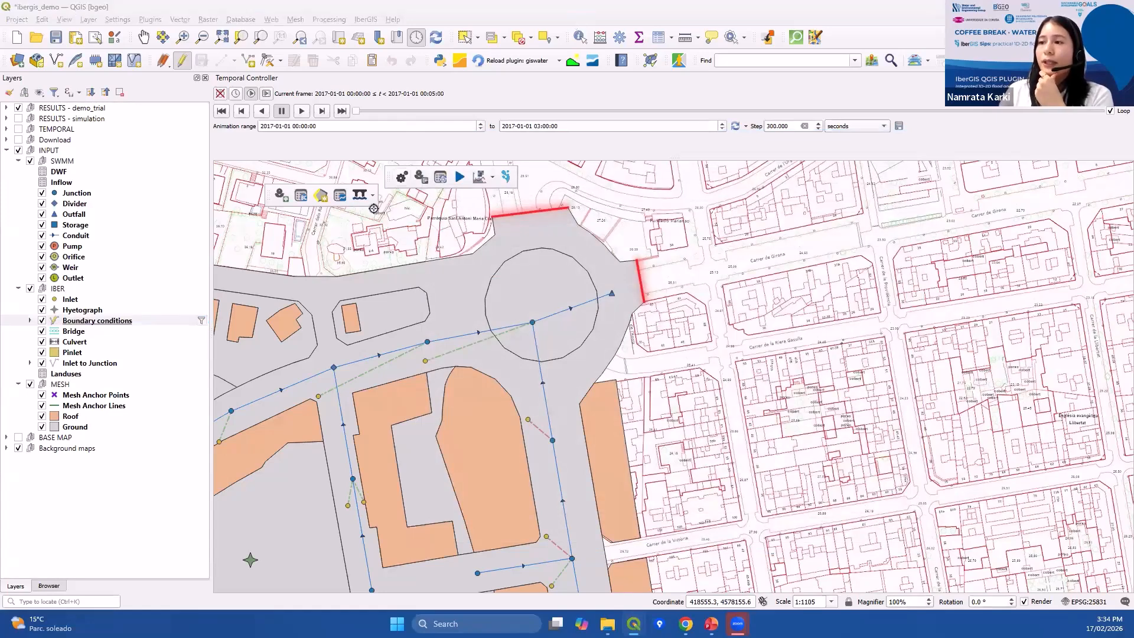
pyautogui.moveTo(639, 259); pyautogui.dragTo(600, 219)
pyautogui.moveTo(463, 308); pyautogui.dragTo(389, 351)
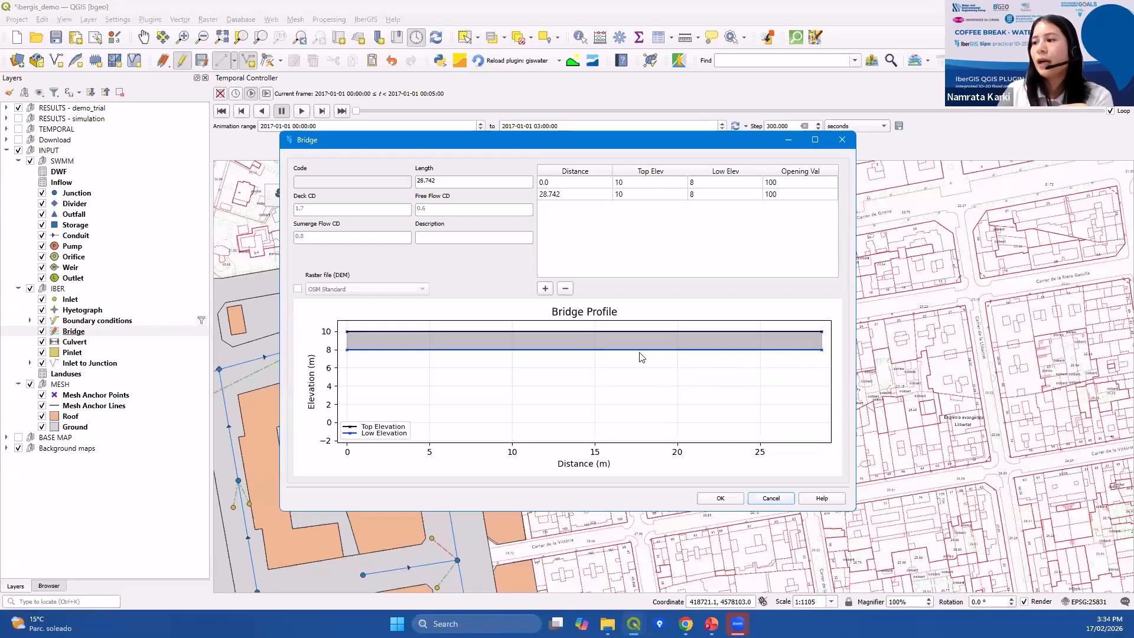
# Enable the DEM raster for the bridge profile using the dem layer, then close the Bridge dialog.
pyautogui.click(298, 289)
pyautogui.click(326, 290)
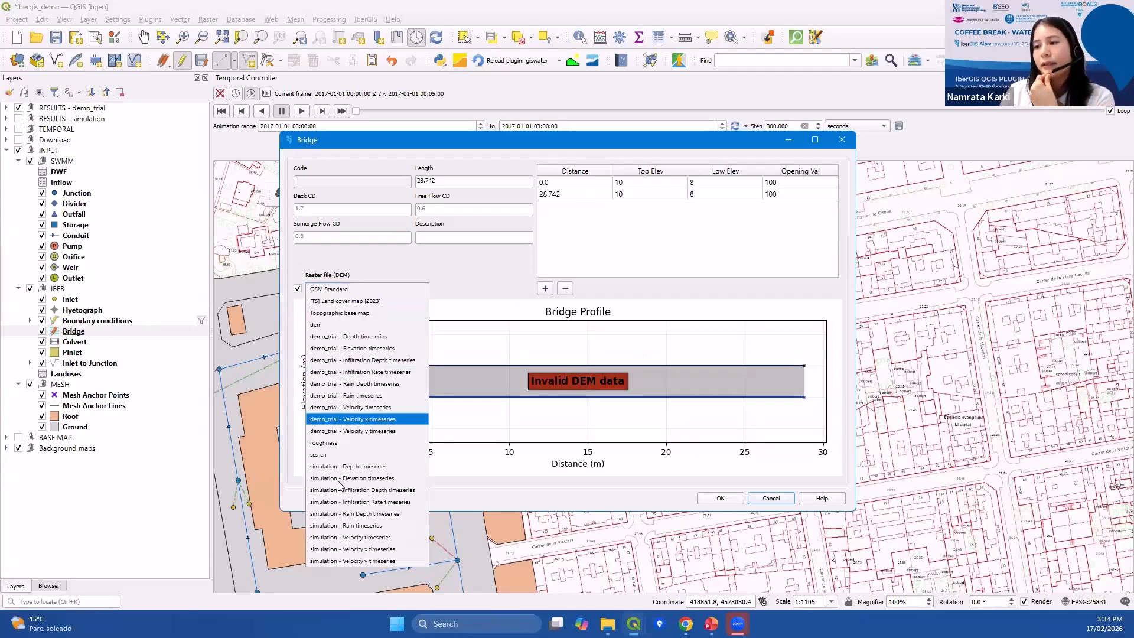
pyautogui.click(366, 325)
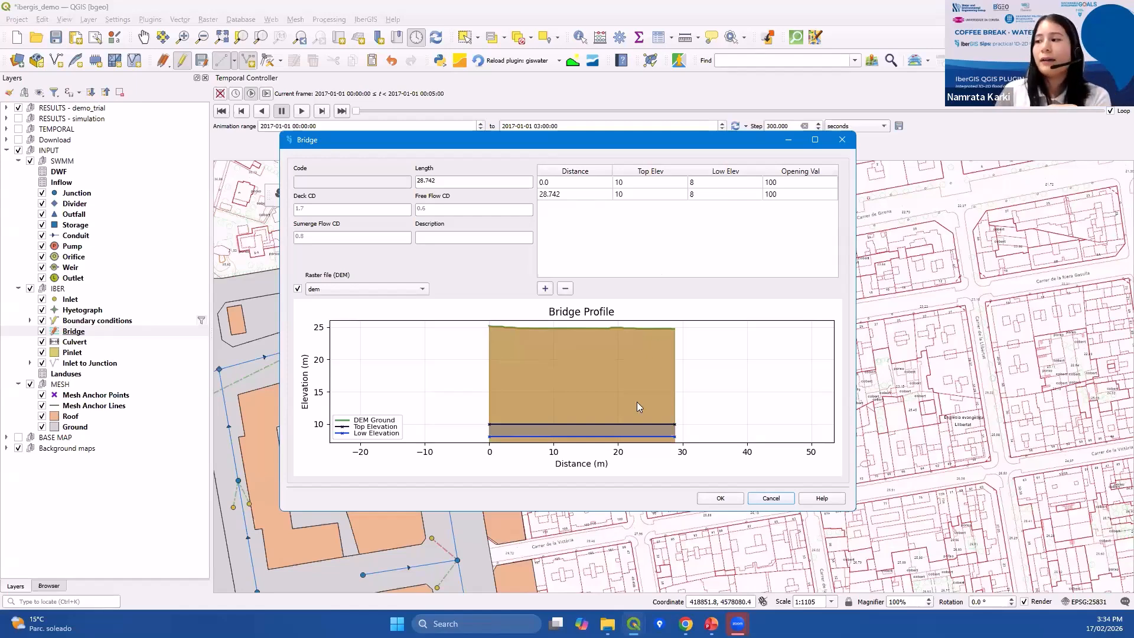
pyautogui.click(842, 140)
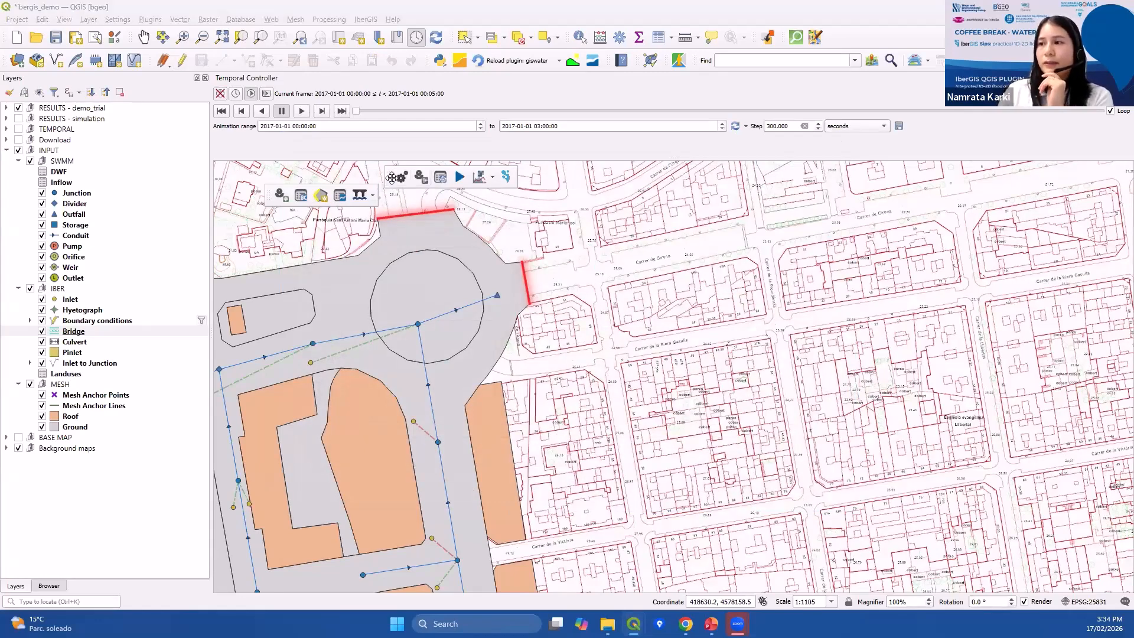
# Open the Go2Iber options dialog and review the IberGIS, SWMM options, SWMM results and Iber options tabs.
pyautogui.moveTo(391, 177); pyautogui.dragTo(426, 180)
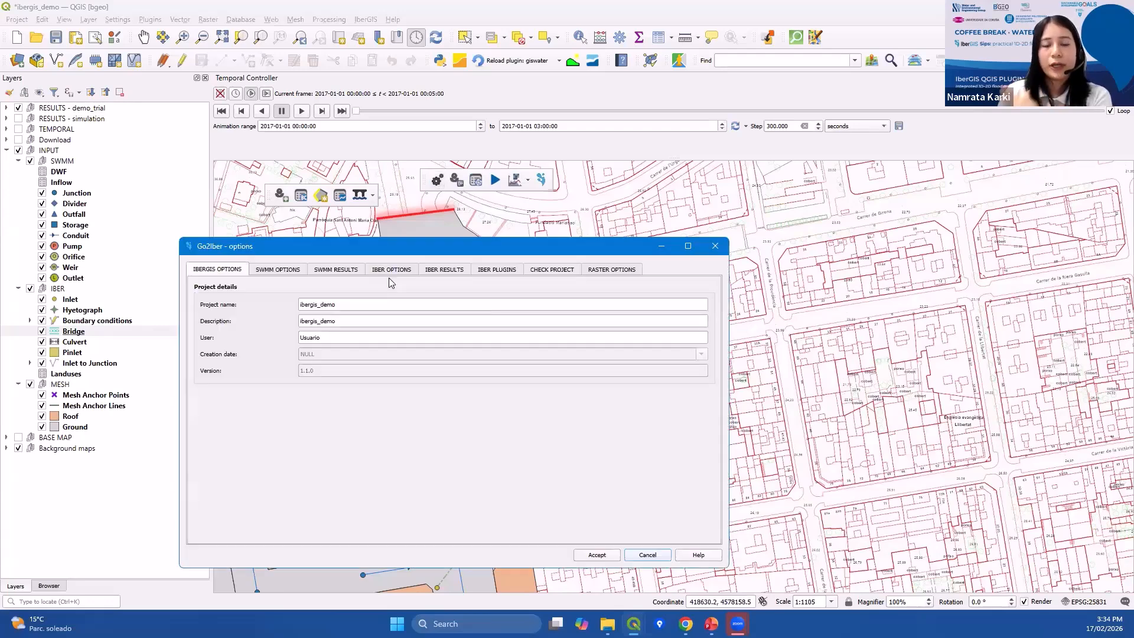
pyautogui.moveTo(378, 254); pyautogui.dragTo(456, 199)
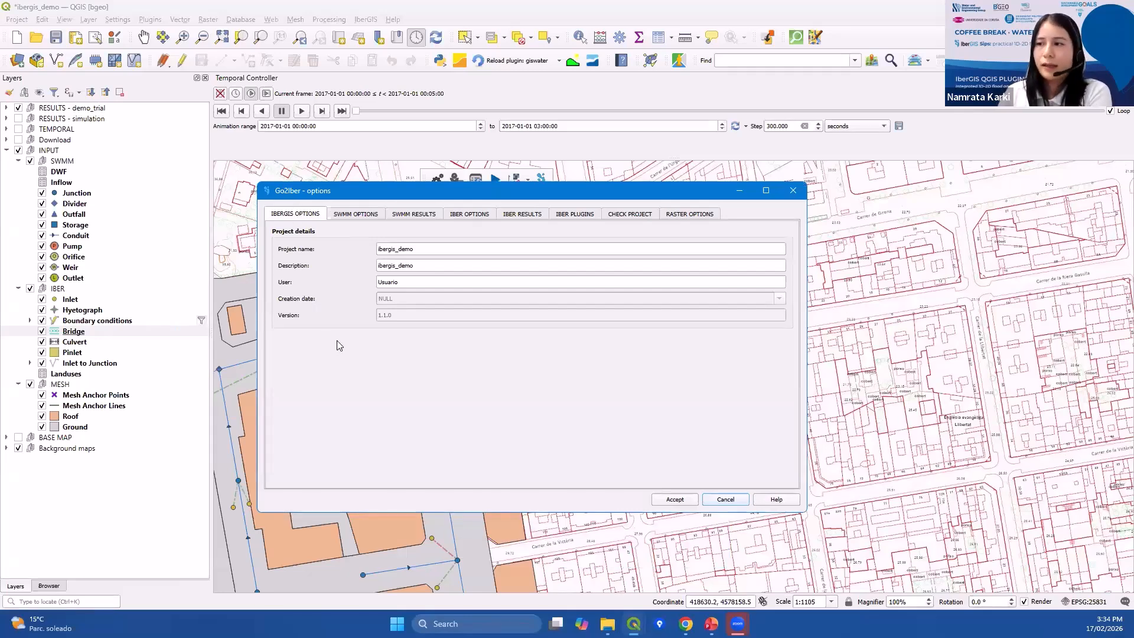
pyautogui.click(366, 215)
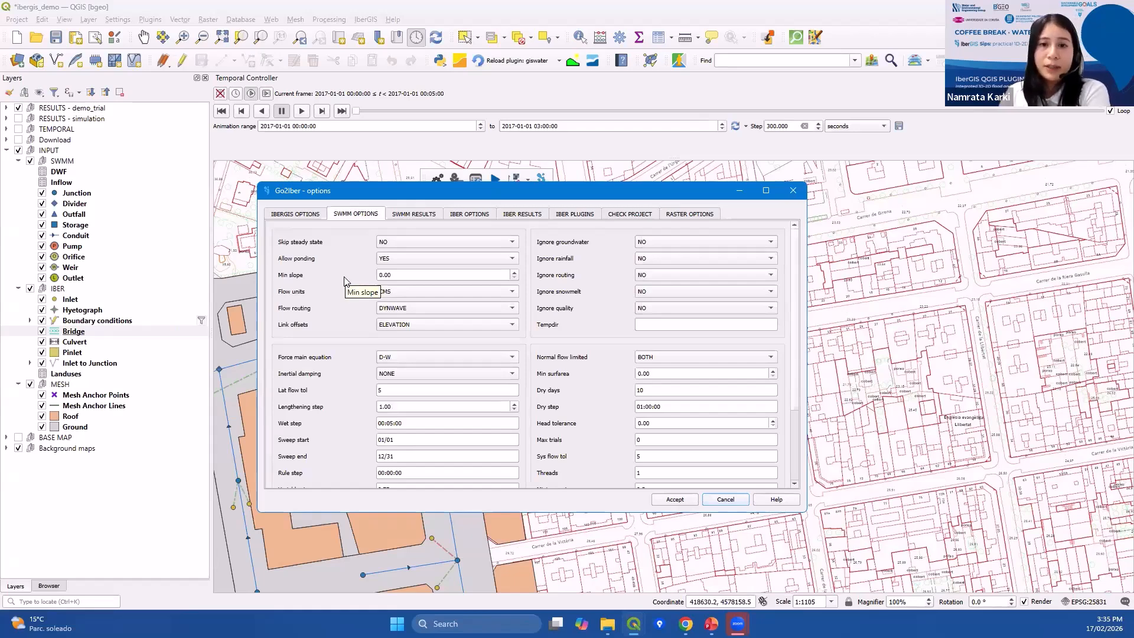
pyautogui.scroll(-3, 312, 302)
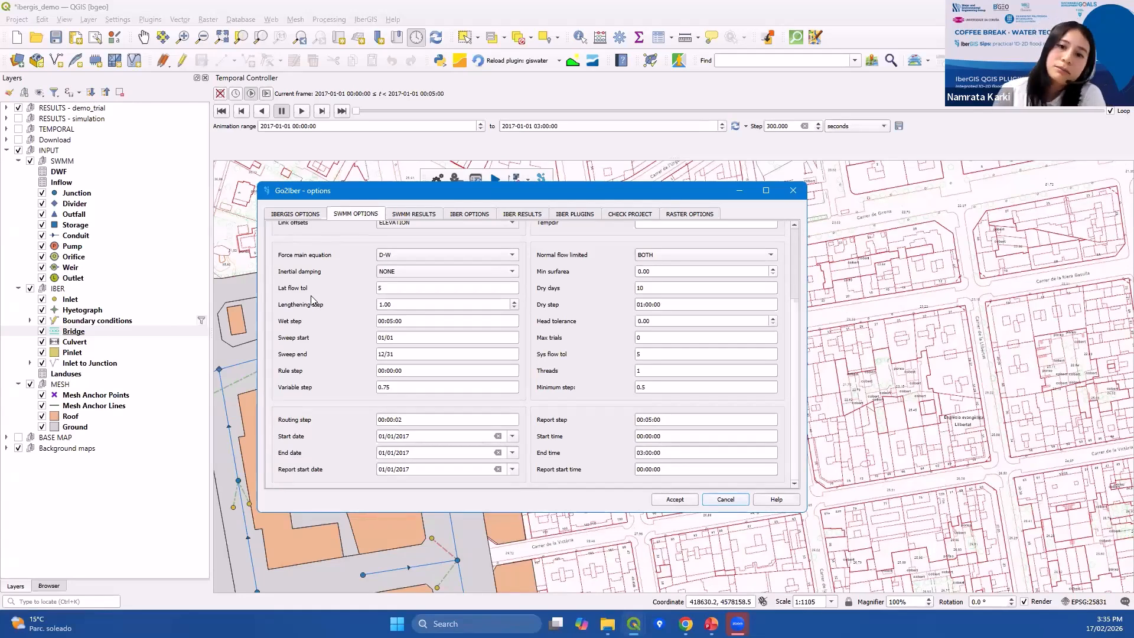
pyautogui.click(421, 214)
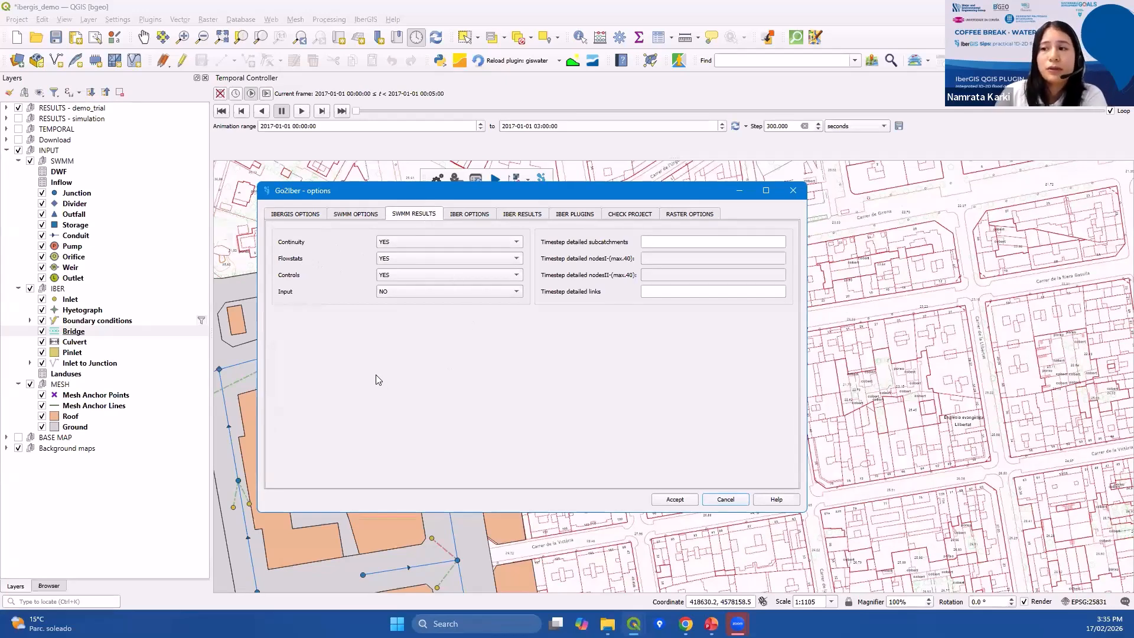
pyautogui.click(476, 219)
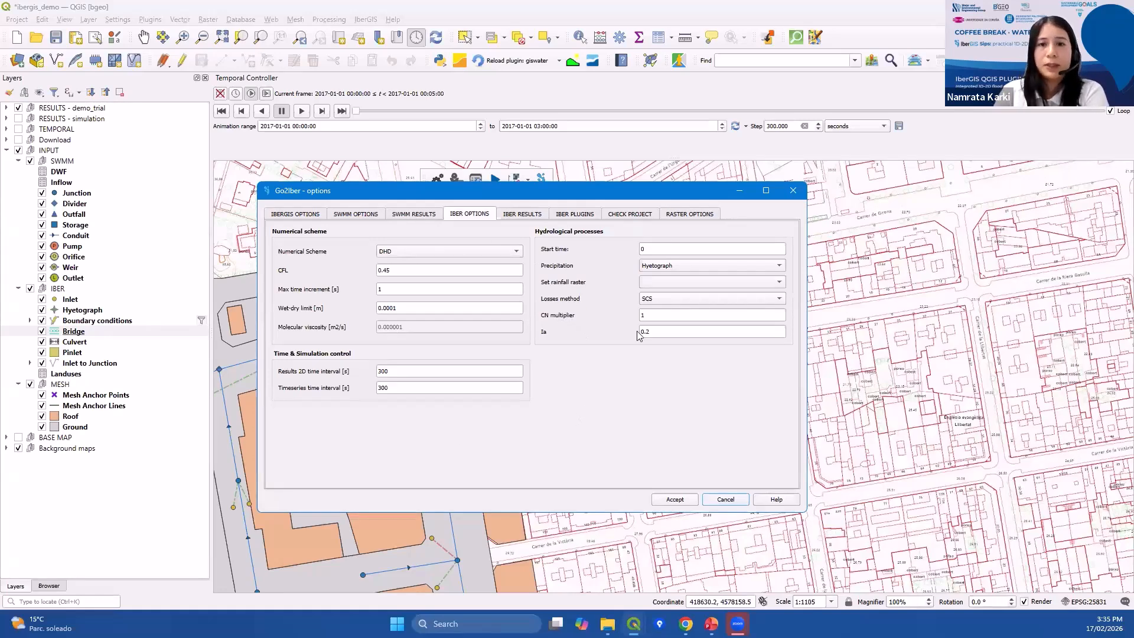
# Review the Precipitation and Losses method choices in the Iber hydrological settings.
pyautogui.click(659, 269)
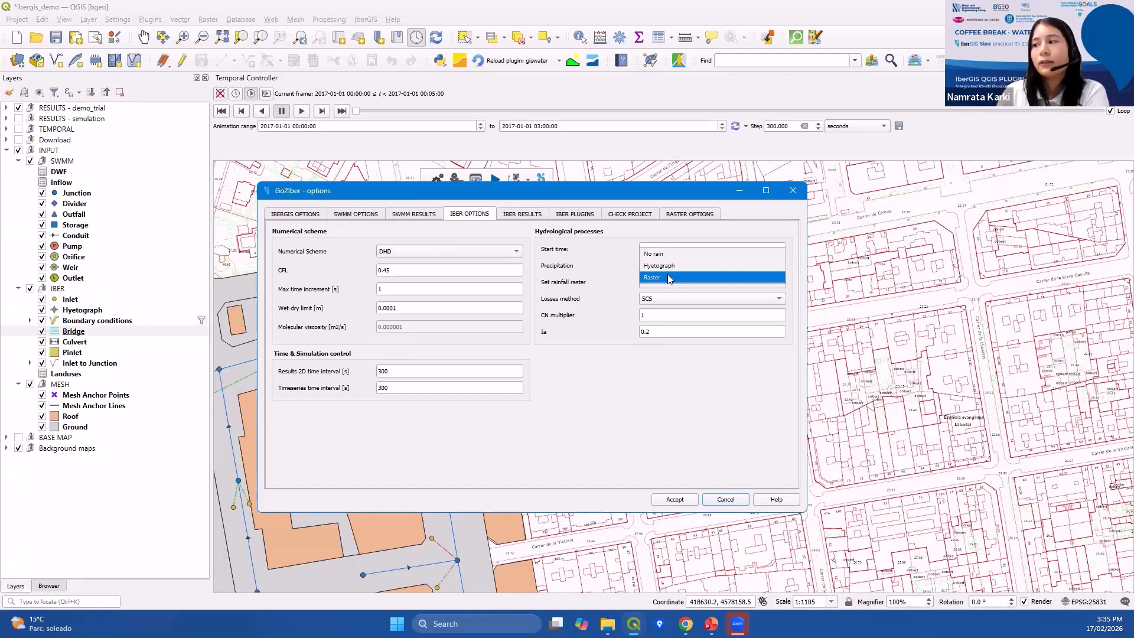
pyautogui.click(668, 300)
pyautogui.click(668, 300)
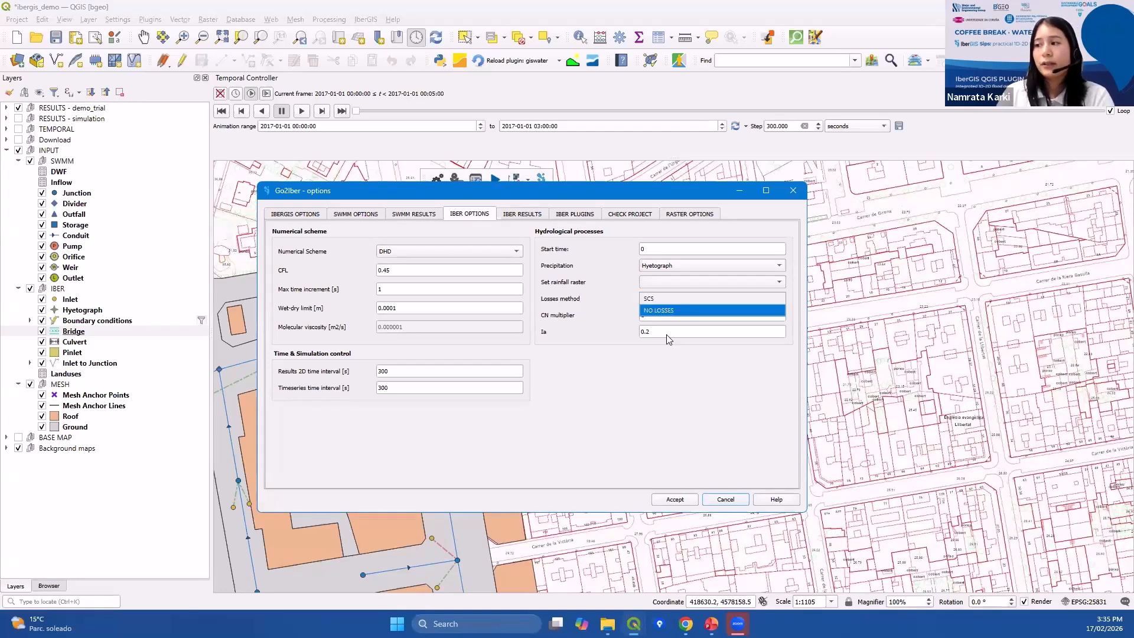
pyautogui.click(660, 379)
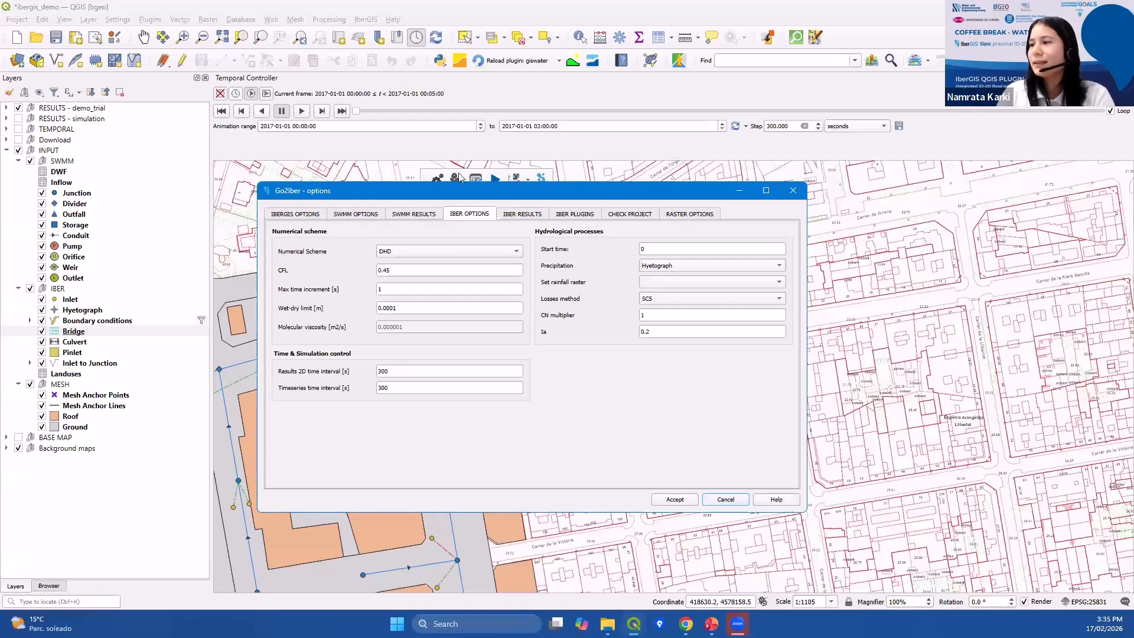
# Review the Iber results output options and the raster cell size field.
pyautogui.click(523, 214)
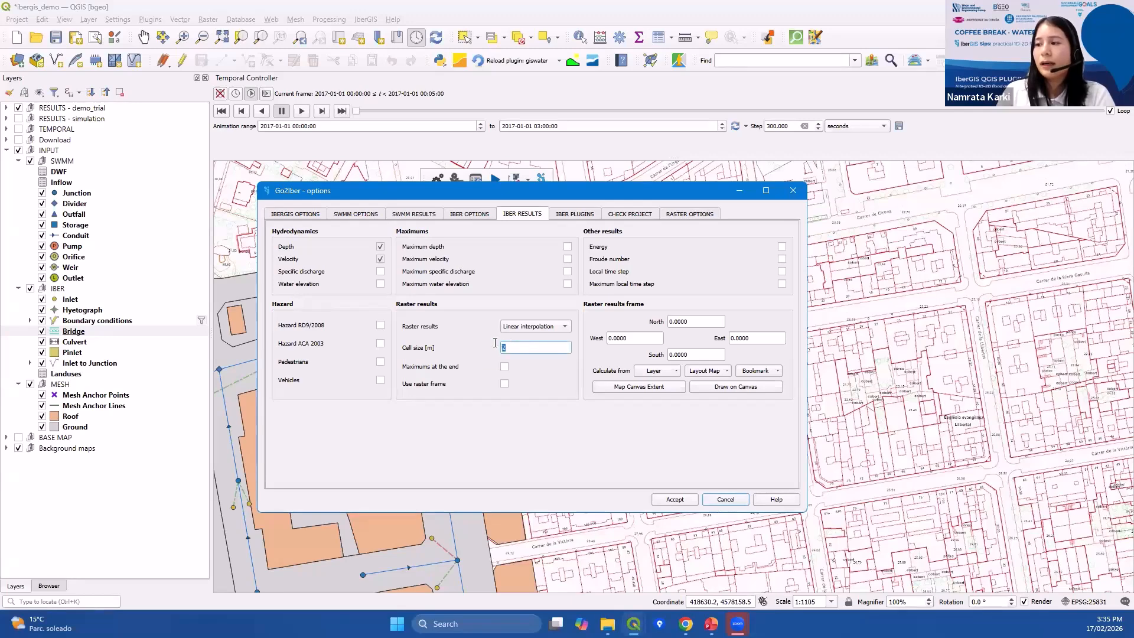
pyautogui.doubleClick(501, 349)
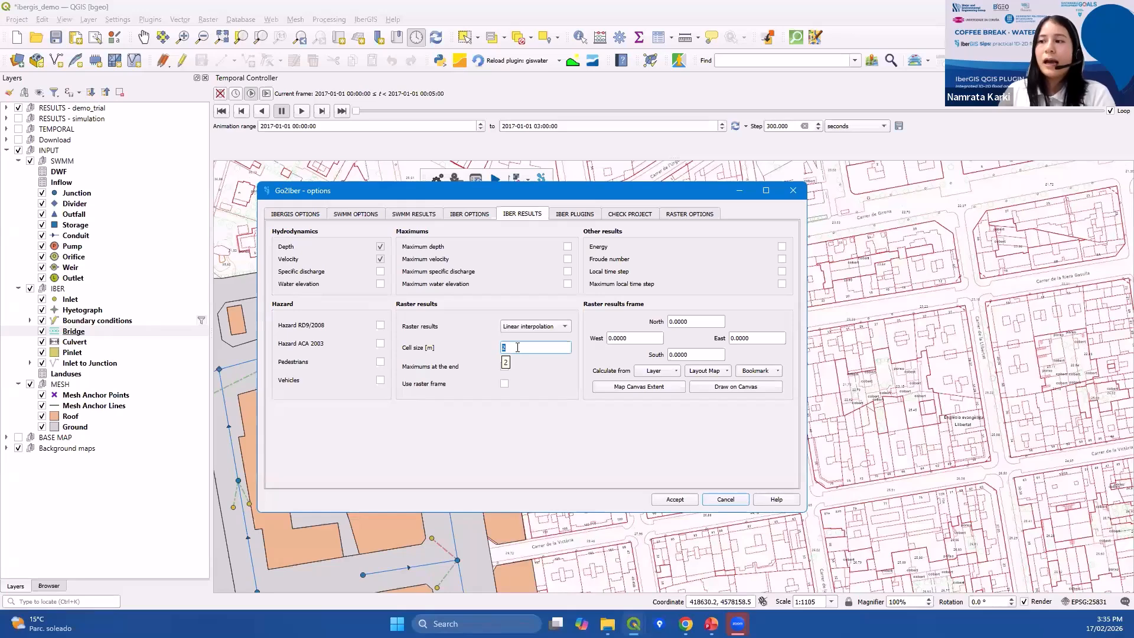
pyautogui.click(527, 350)
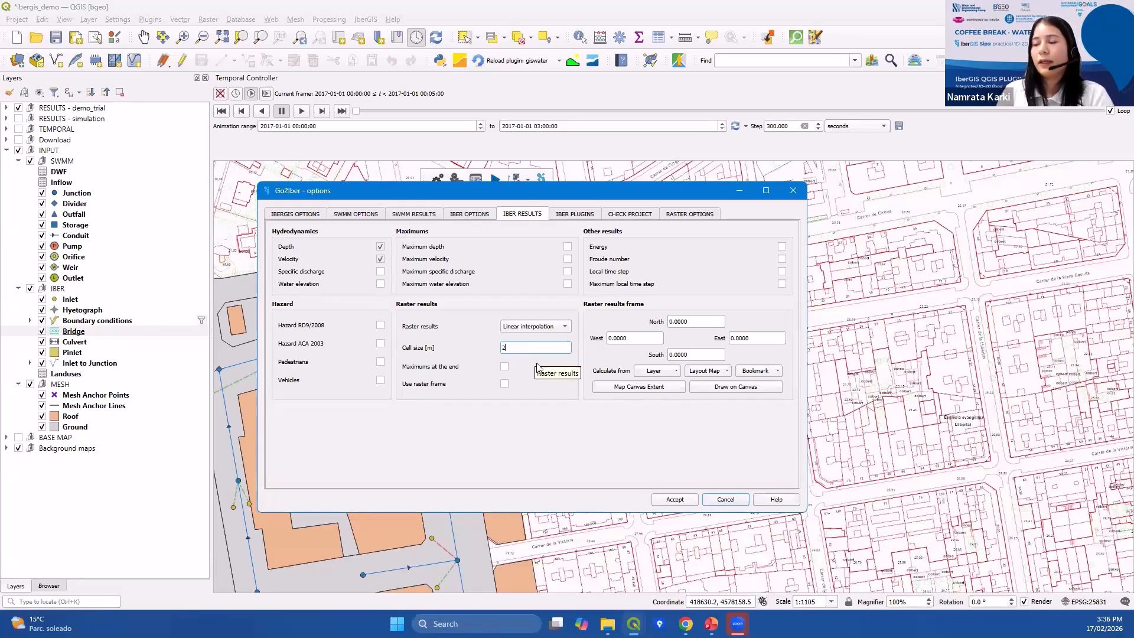
# Set the Iber plugins network option to Only inlets.
pyautogui.click(576, 214)
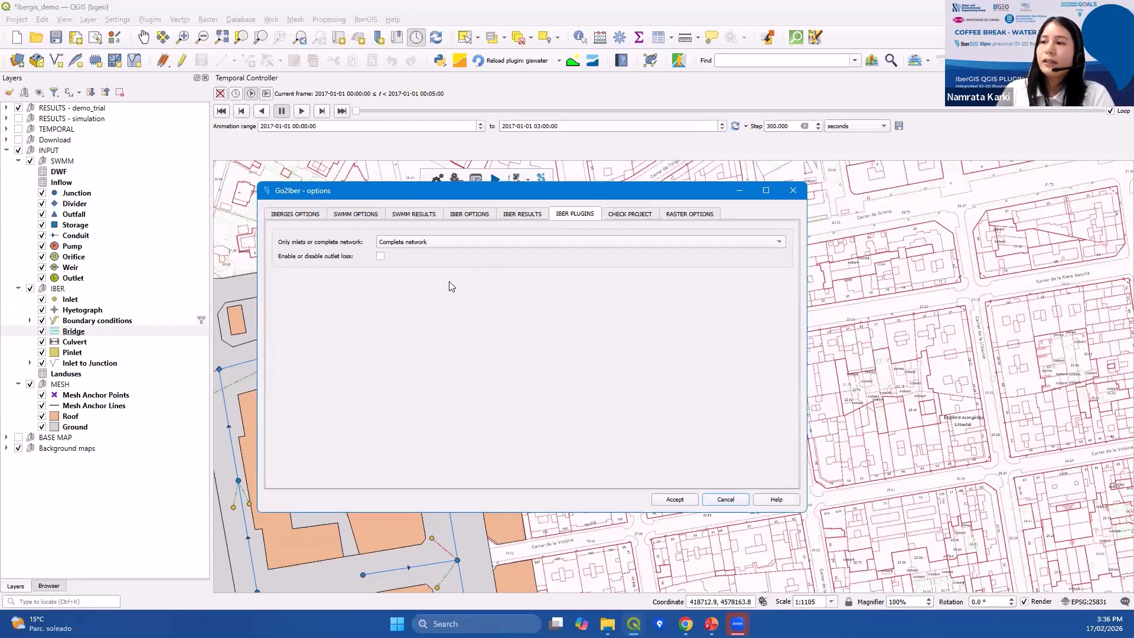
pyautogui.click(445, 248)
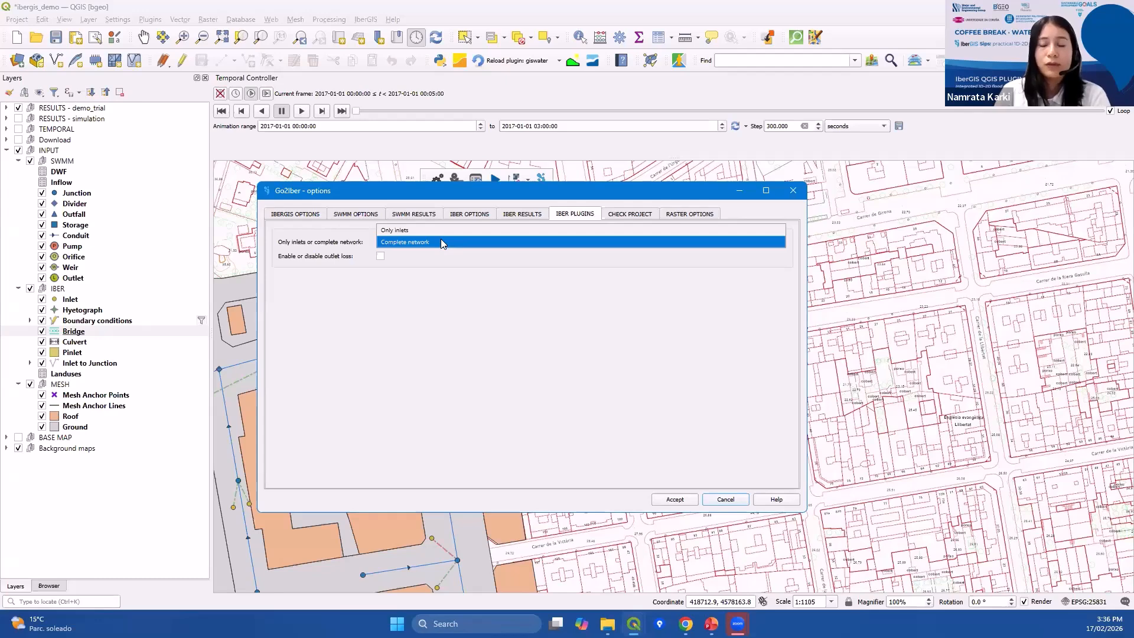
pyautogui.click(437, 231)
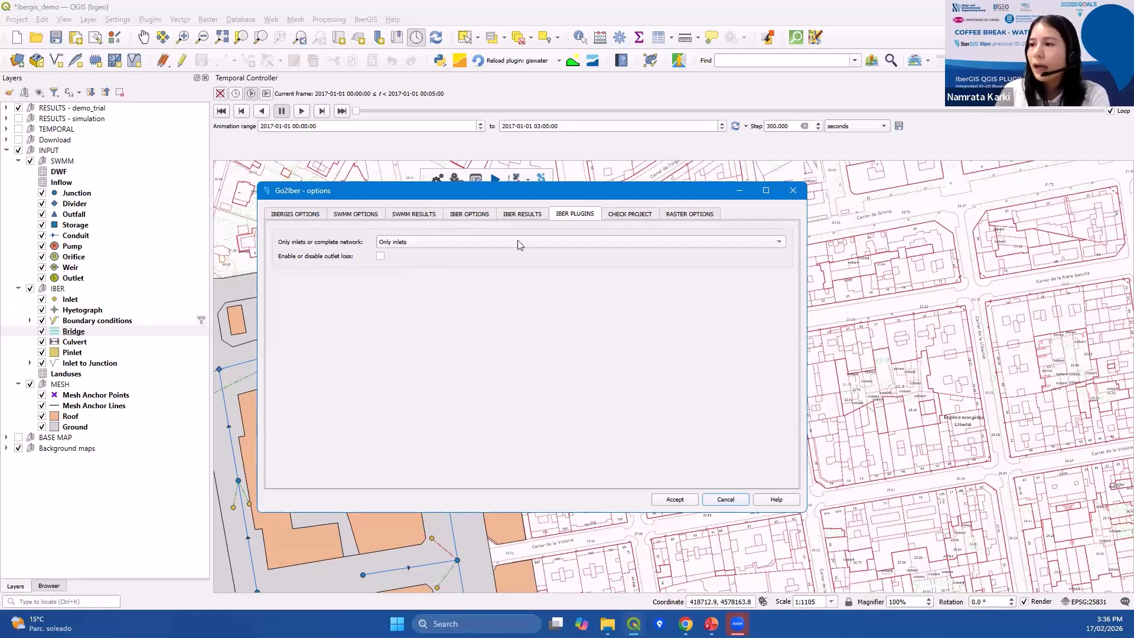
# Open the Check Project settings and enlarge the options dialog to show all value checks.
pyautogui.click(621, 216)
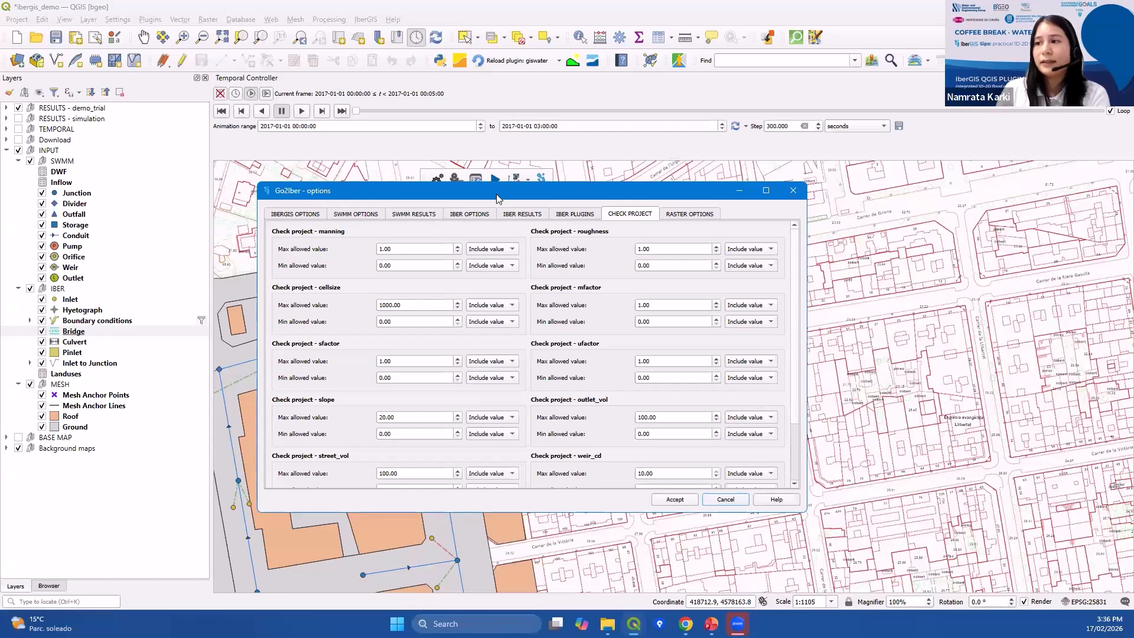
pyautogui.moveTo(497, 194); pyautogui.dragTo(481, 110)
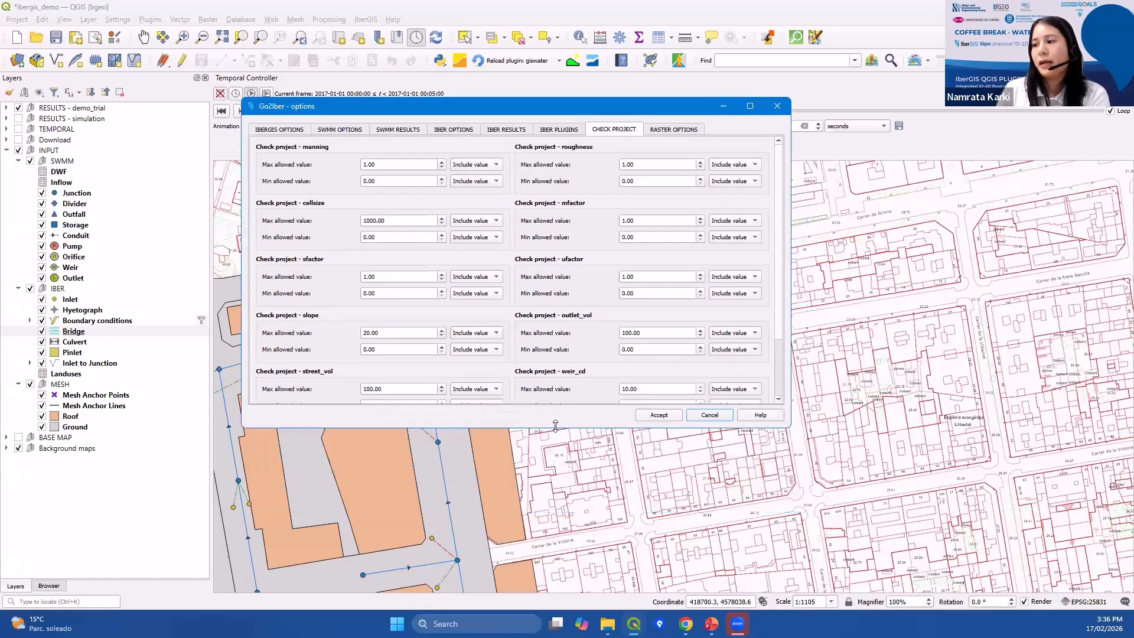
pyautogui.moveTo(555, 427); pyautogui.dragTo(555, 527)
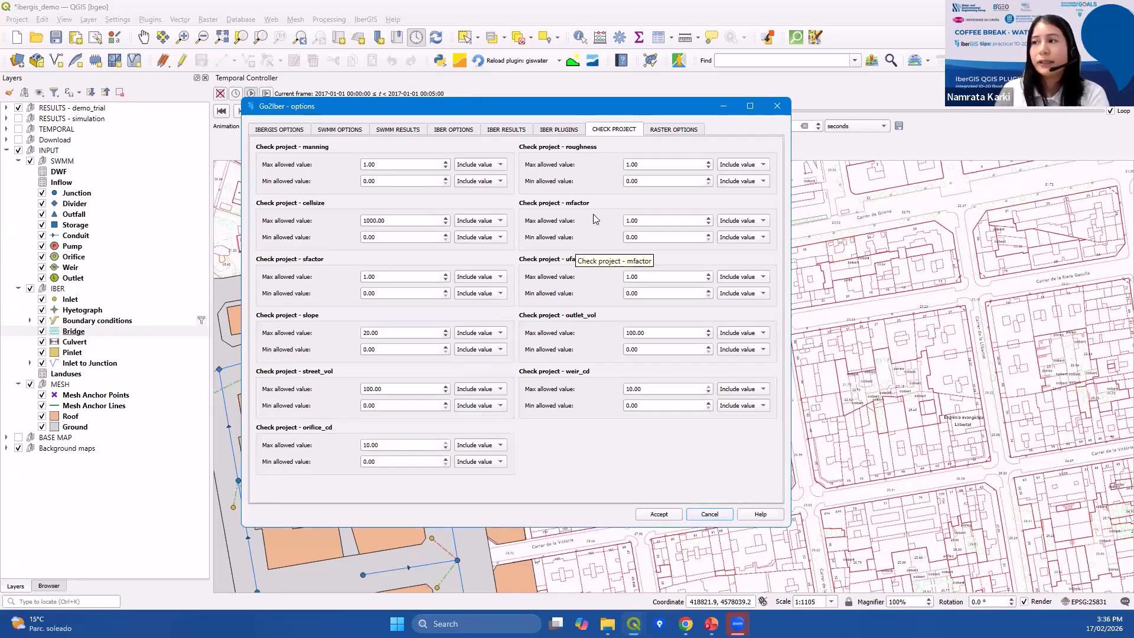
# Review the Raster Options symbology and output layers, then close the Go2Iber options dialog.
pyautogui.click(669, 130)
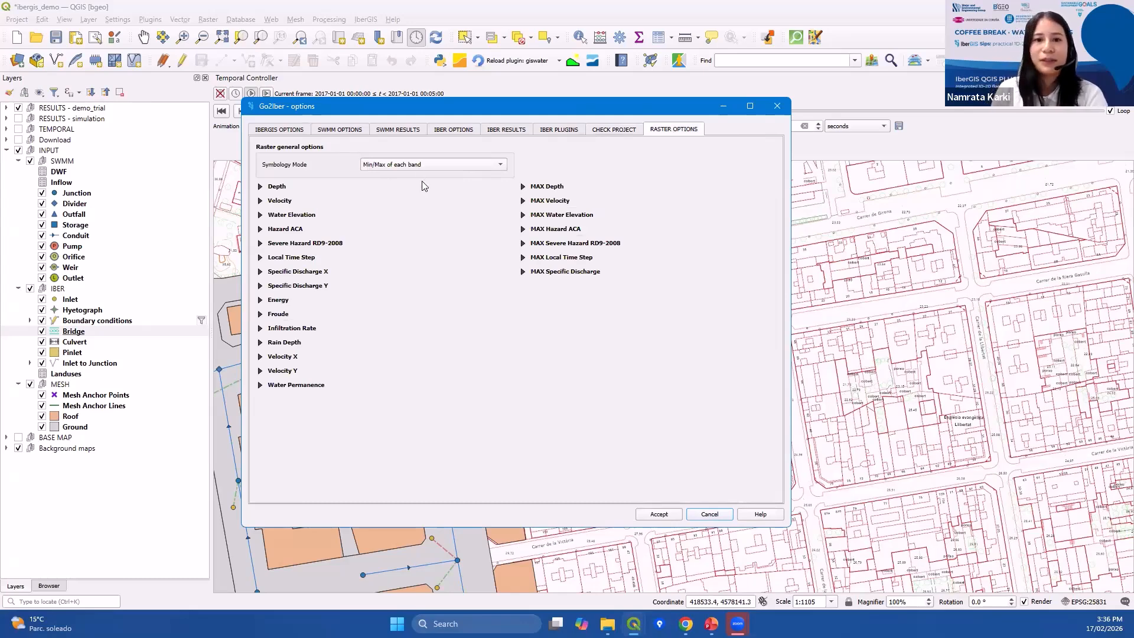
pyautogui.click(777, 105)
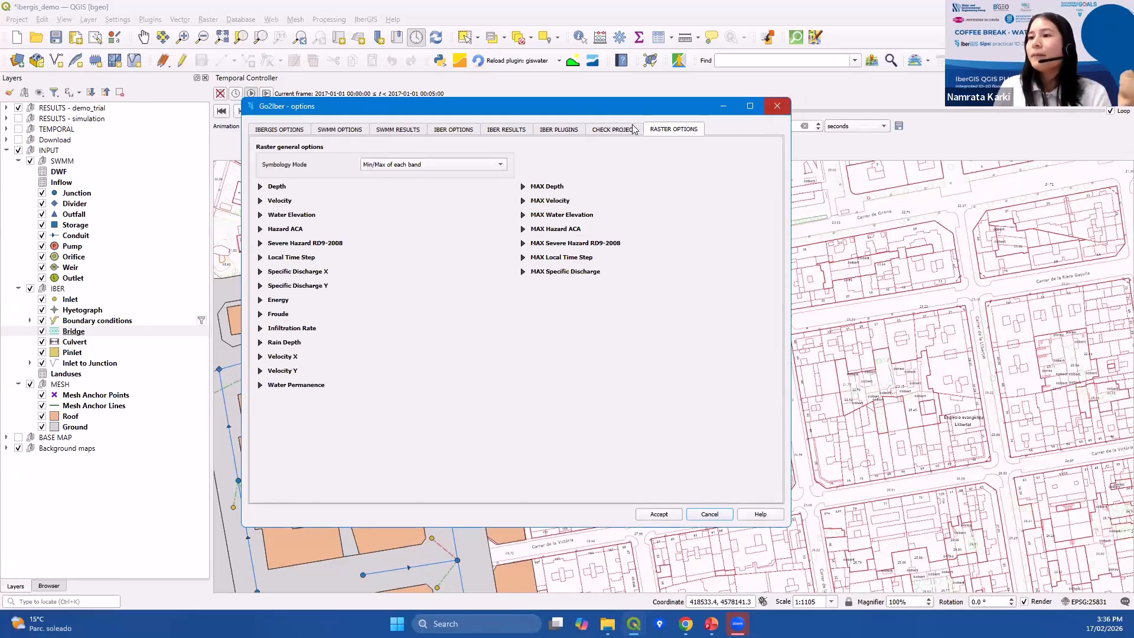
# Browse the map around the Sant Boi drainage network to examine the model area and boundary condition lines.
pyautogui.moveTo(429, 180); pyautogui.dragTo(154, 86)
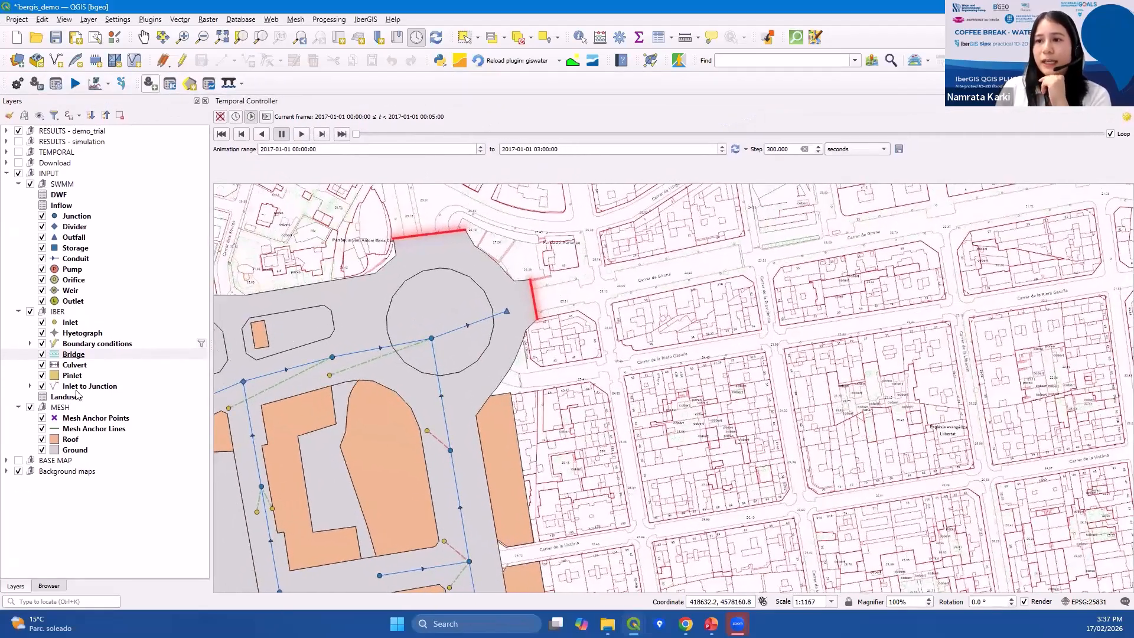
pyautogui.scroll(-1, 295, 403)
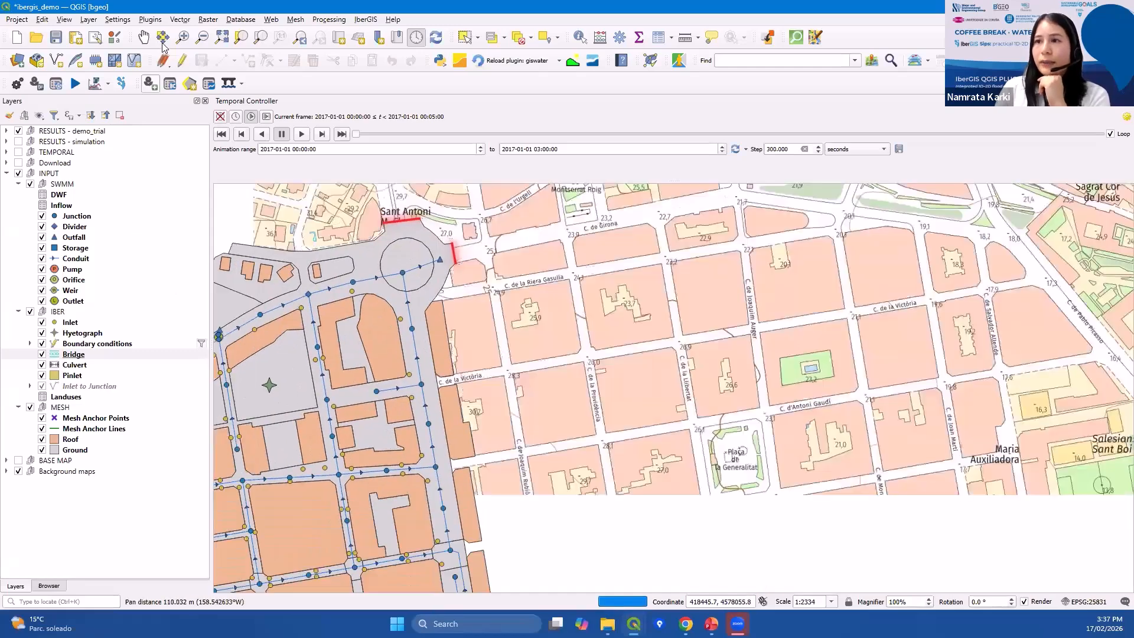
pyautogui.click(76, 344)
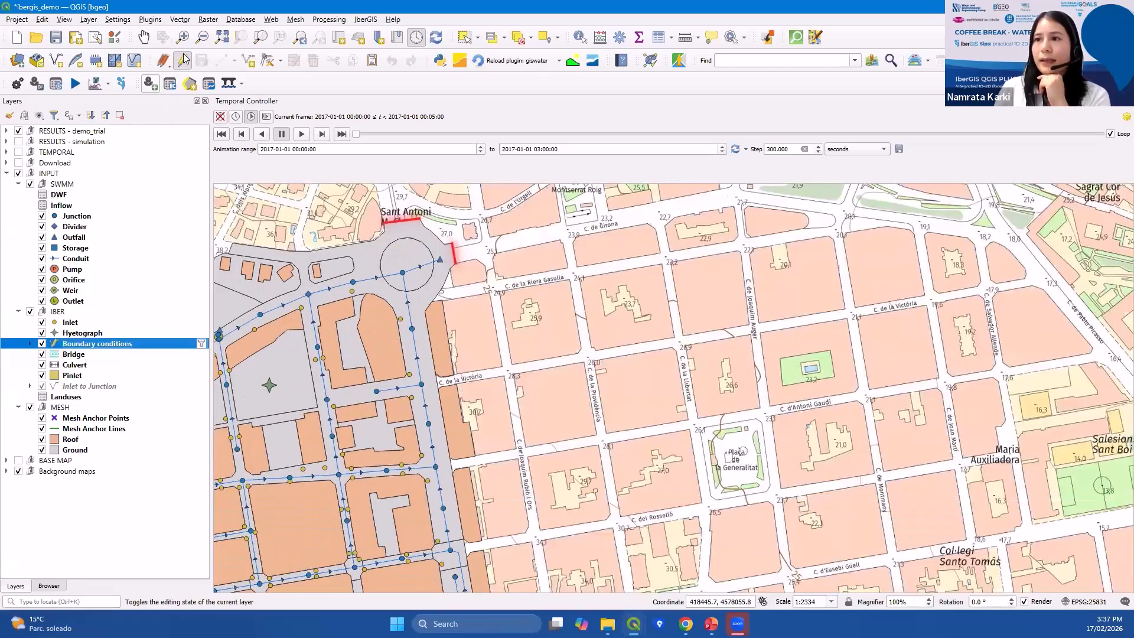
pyautogui.scroll(-2, 408, 357)
pyautogui.moveTo(382, 397); pyautogui.dragTo(463, 303)
pyautogui.scroll(1, 464, 303)
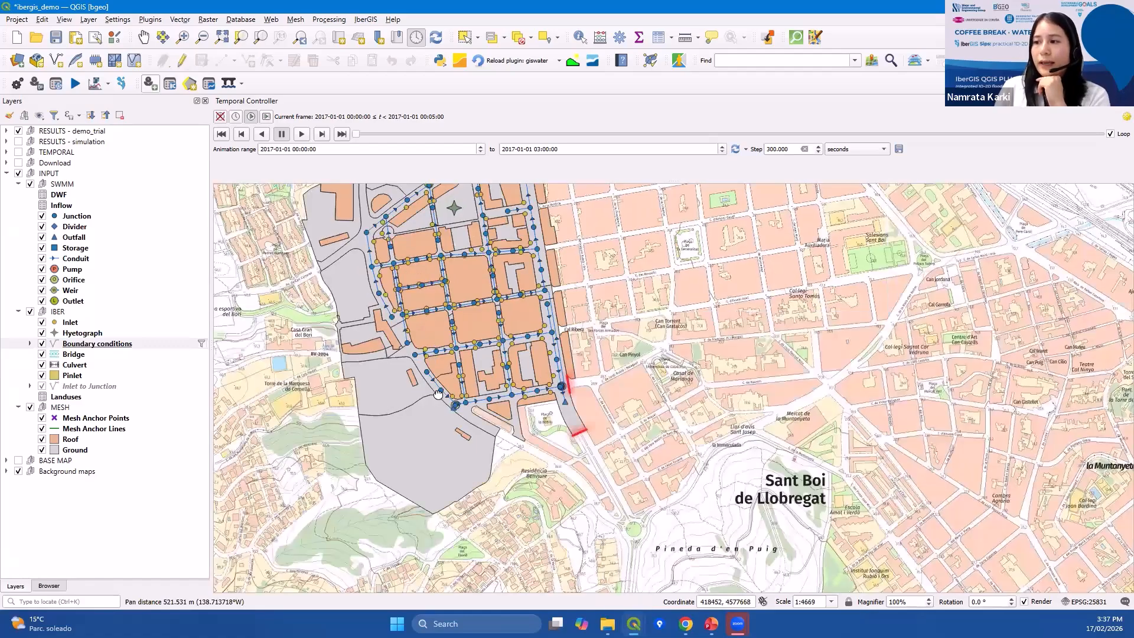
pyautogui.moveTo(437, 394); pyautogui.dragTo(441, 433)
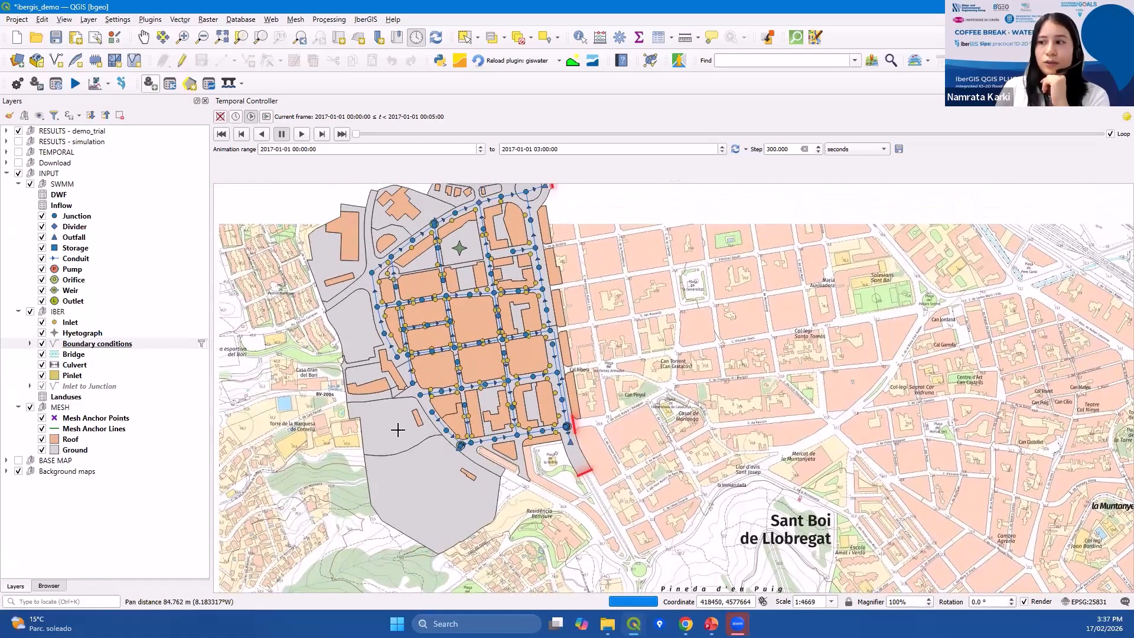
pyautogui.scroll(-1, 398, 427)
pyautogui.moveTo(368, 426); pyautogui.dragTo(374, 413)
# Hide and show the Roof layer again to compare the roof polygons with the ground surface.
pyautogui.click(87, 449)
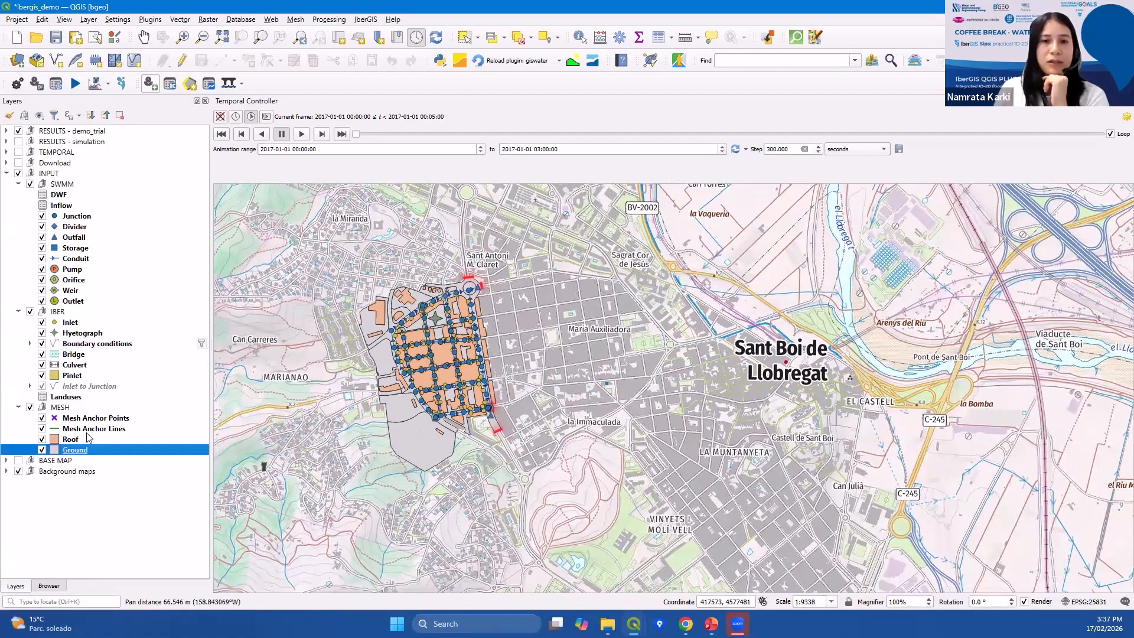
pyautogui.click(70, 439)
pyautogui.click(41, 439)
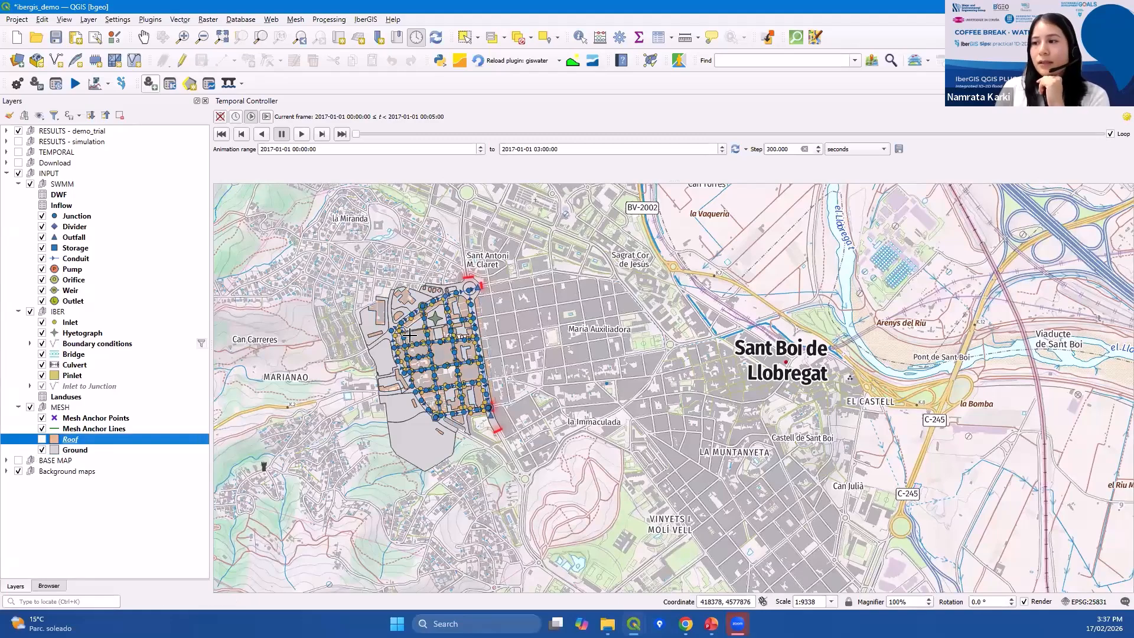
pyautogui.scroll(1, 419, 356)
pyautogui.scroll(1, 420, 356)
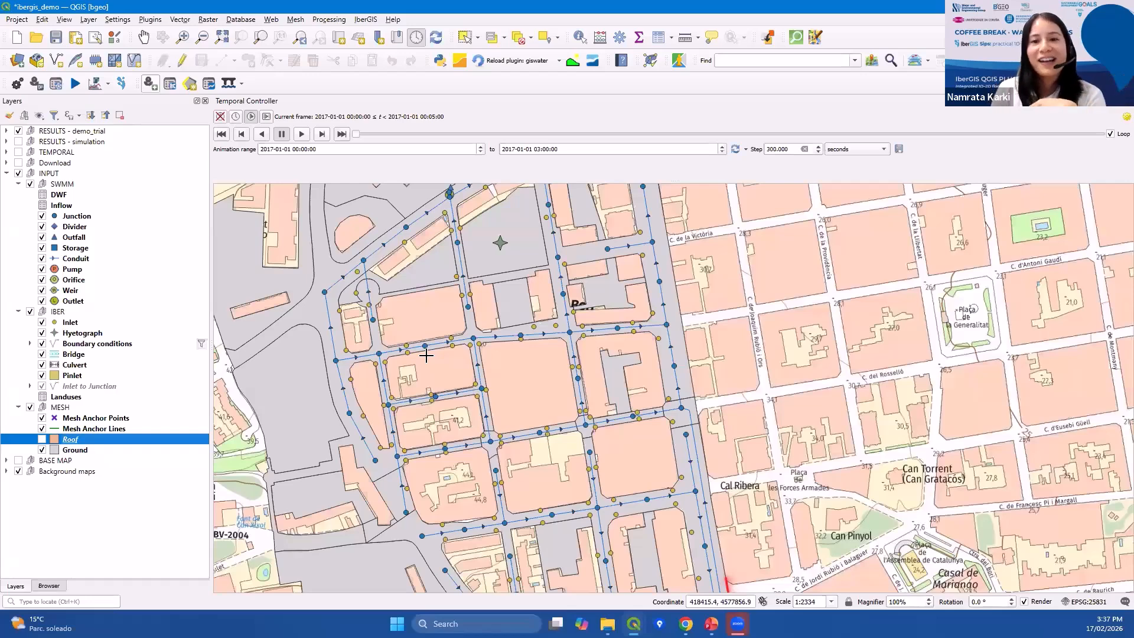
pyautogui.click(42, 439)
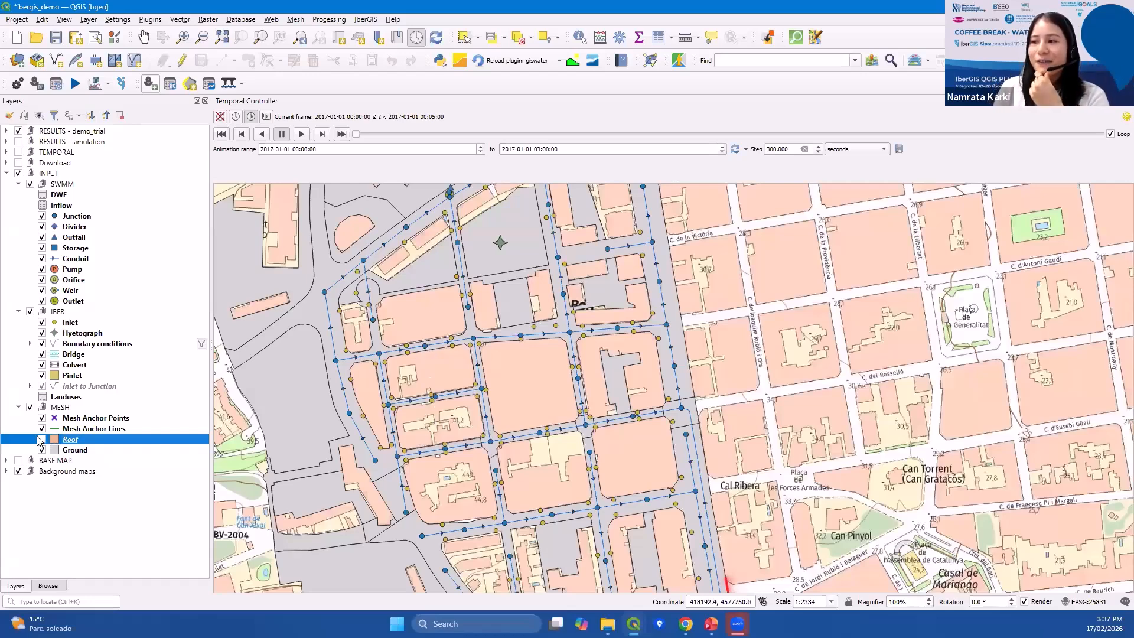
# Open the Ground layer's attribute table to examine its land use, roughness and curve number fields.
pyautogui.scroll(-1, 510, 380)
pyautogui.moveTo(514, 386); pyautogui.dragTo(532, 358)
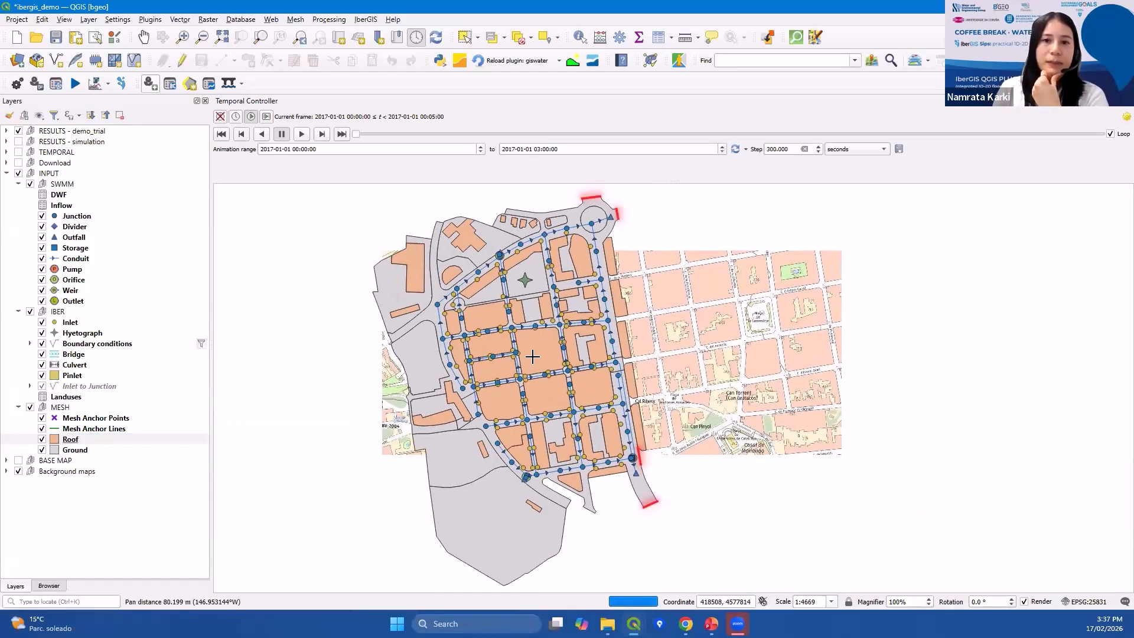
pyautogui.scroll(1, 531, 364)
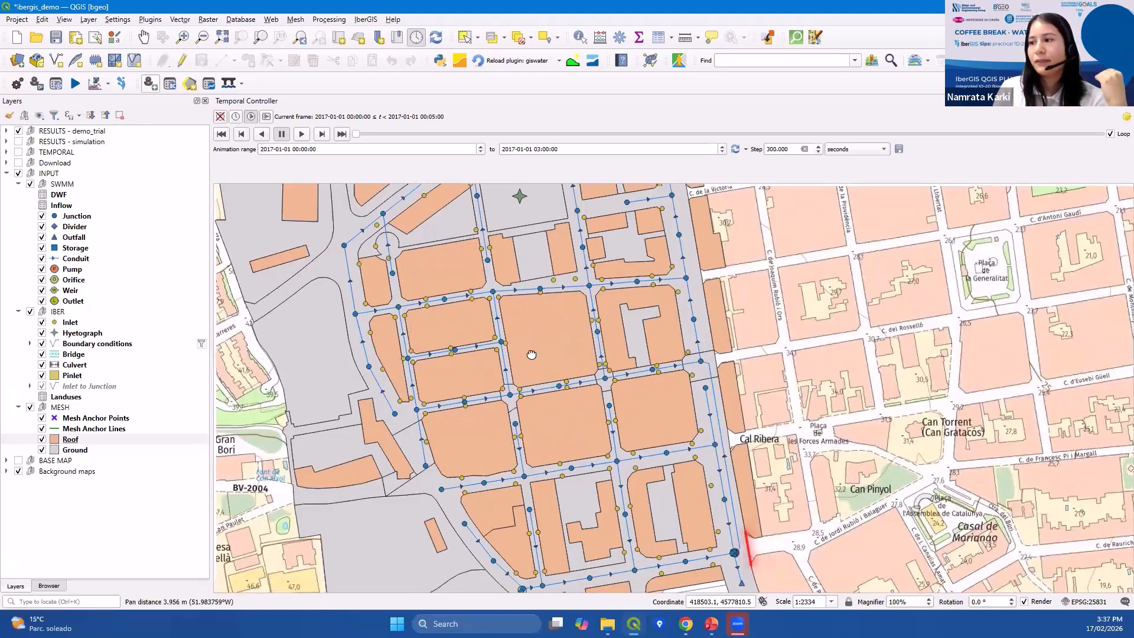
pyautogui.moveTo(510, 391); pyautogui.dragTo(537, 372)
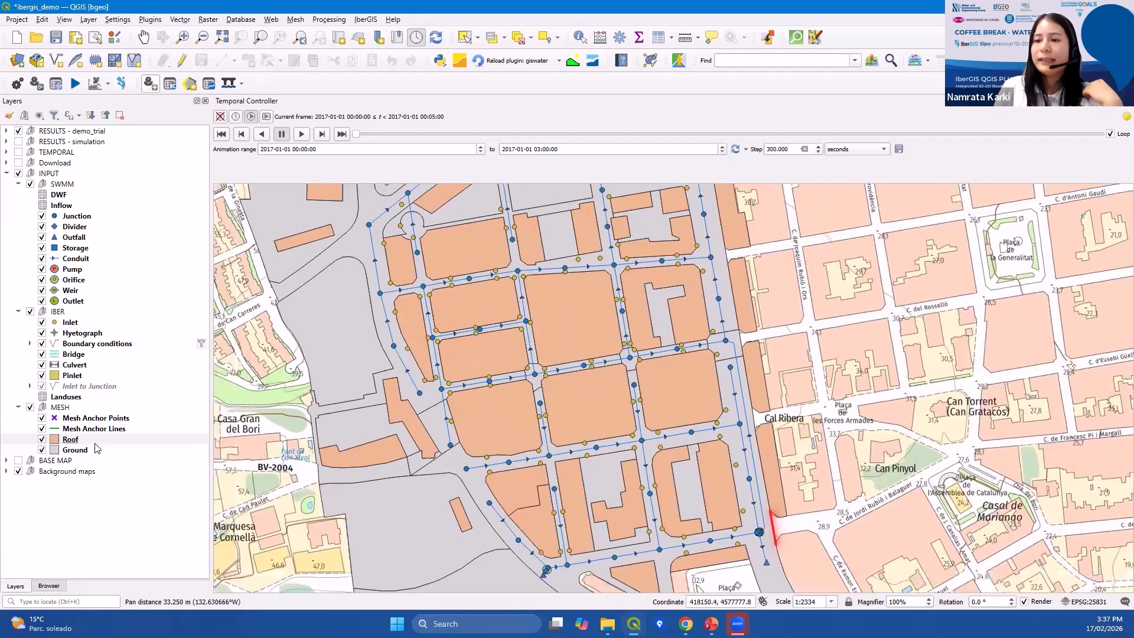
pyautogui.click(75, 450)
pyautogui.click(677, 62)
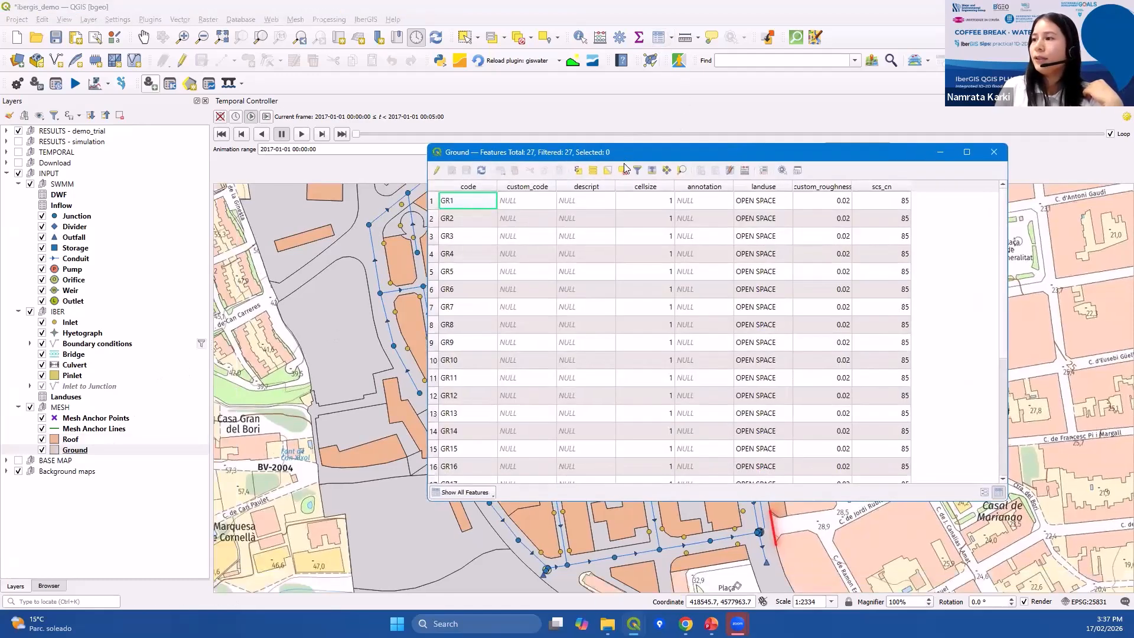
pyautogui.moveTo(624, 152); pyautogui.dragTo(611, 79)
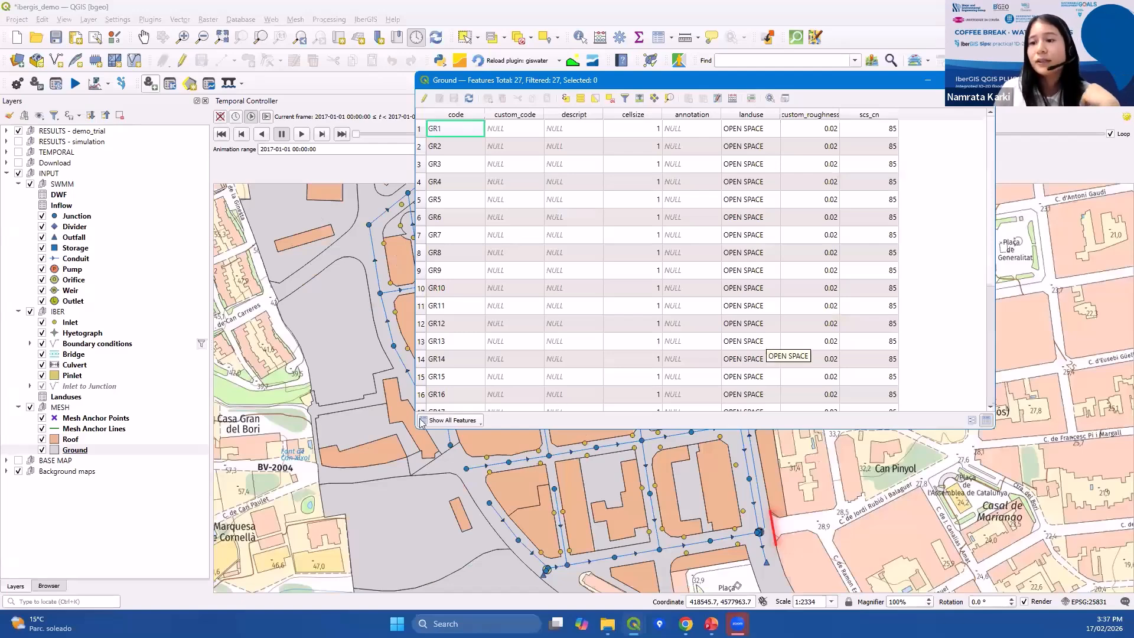
# Open the Landuses table to examine the Manning values per land use, then close it.
pyautogui.click(66, 397)
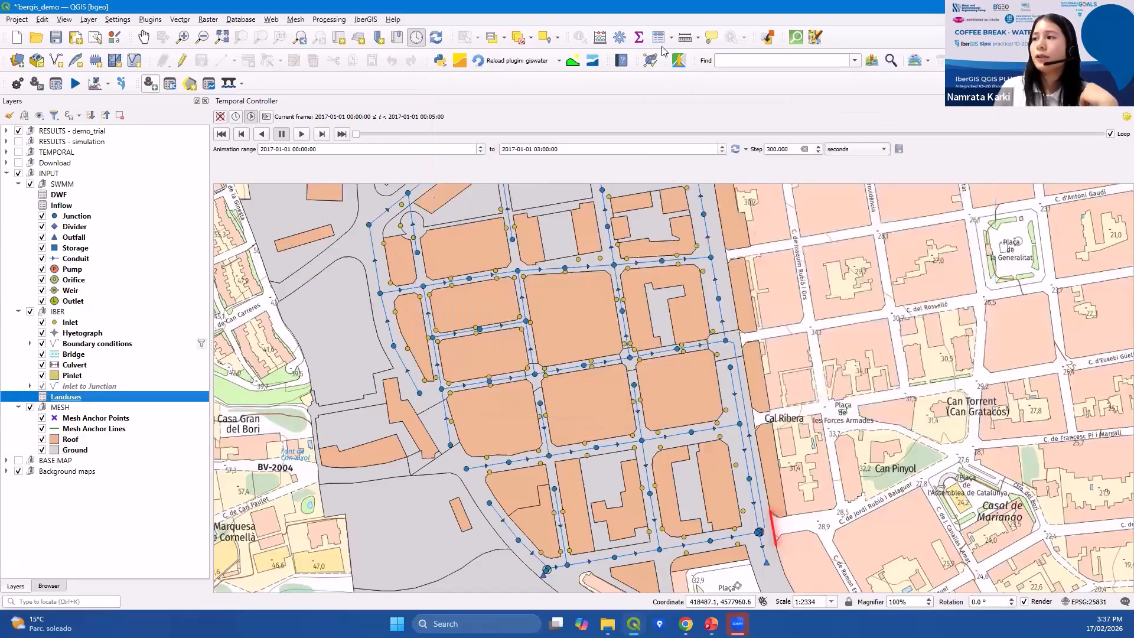
pyautogui.click(676, 61)
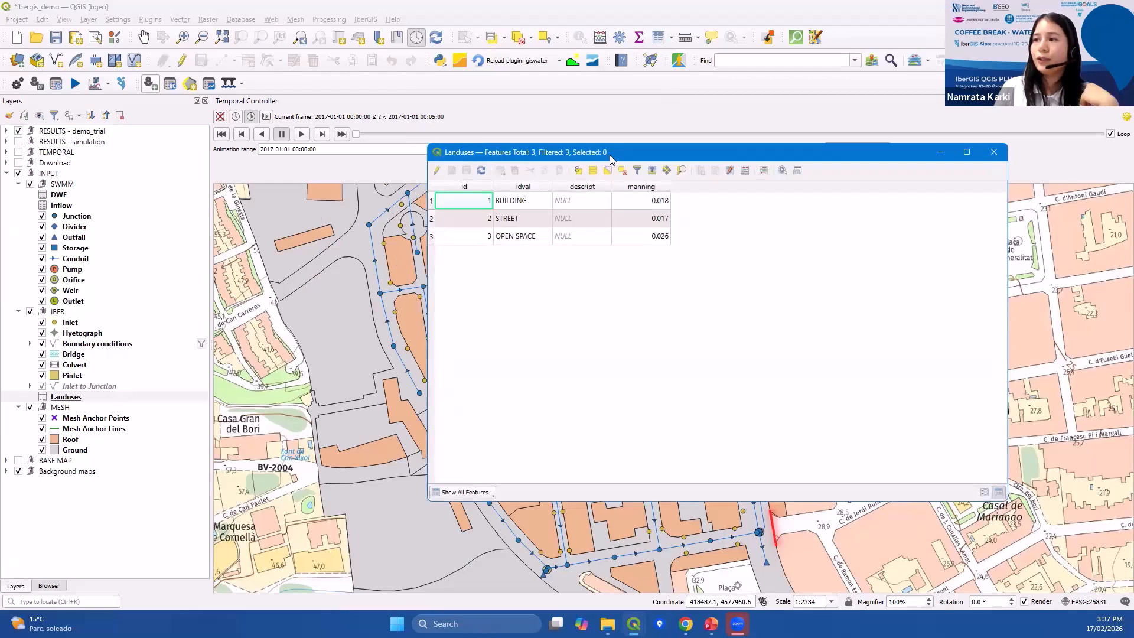
pyautogui.moveTo(610, 148); pyautogui.dragTo(609, 112)
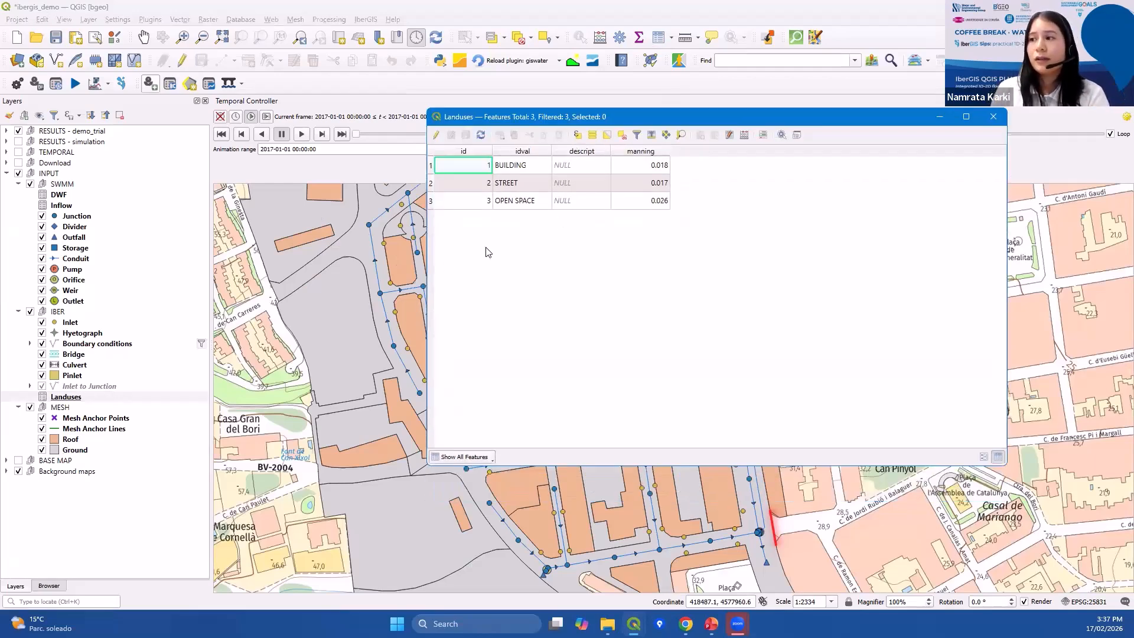
pyautogui.click(992, 117)
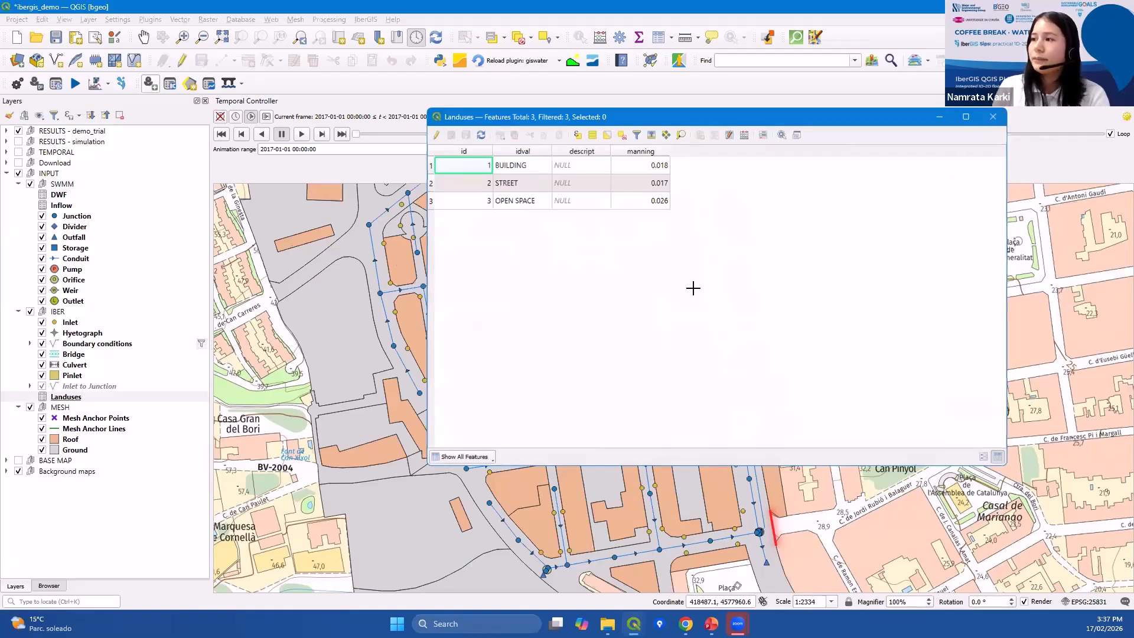
# Reopen the Ground attribute table, scroll through its polygons, and close it.
pyautogui.click(115, 447)
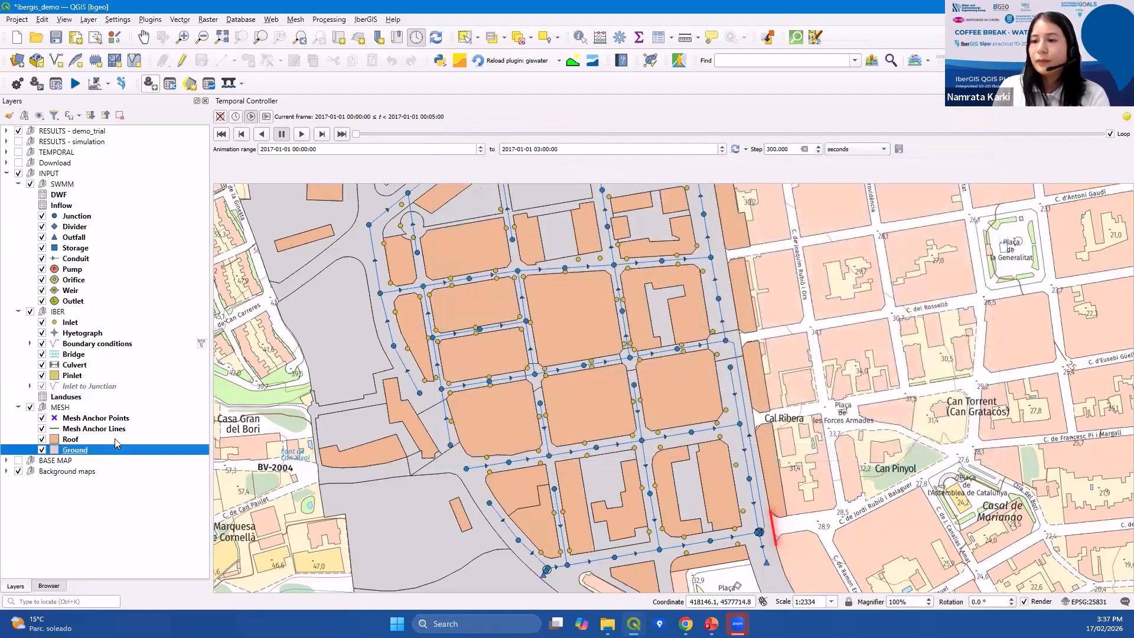
pyautogui.click(658, 37)
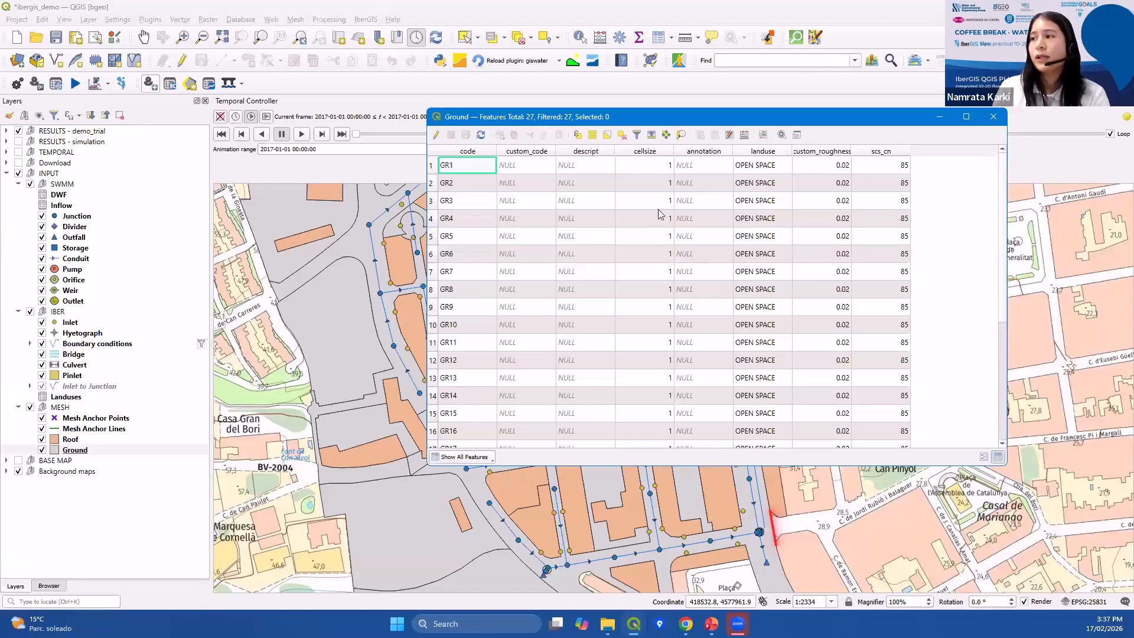
pyautogui.scroll(-4, 650, 216)
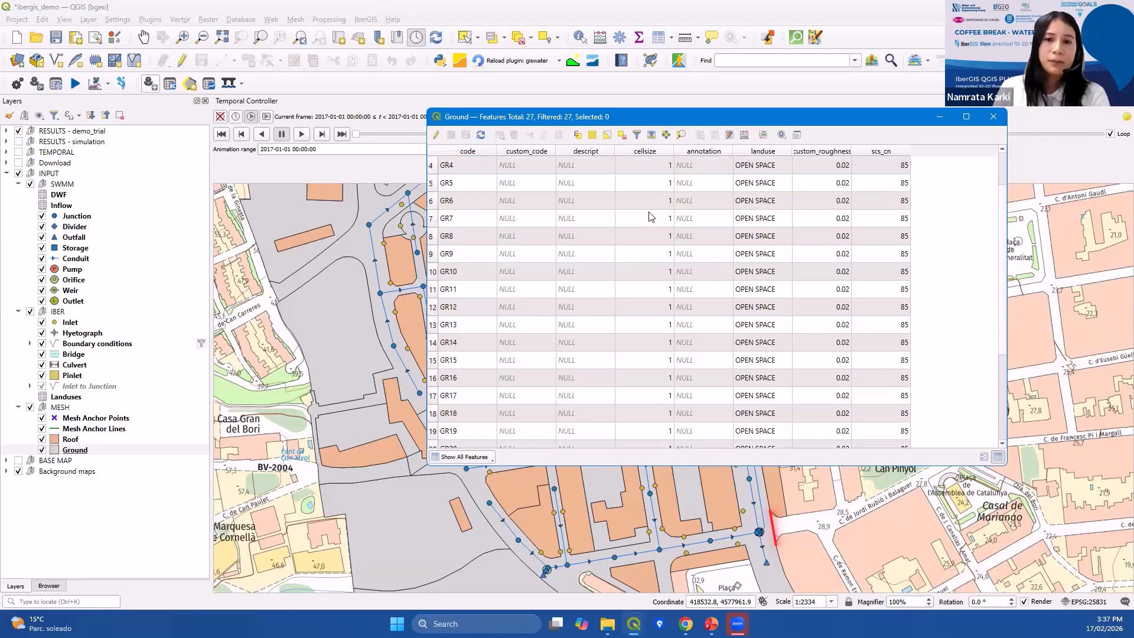
pyautogui.scroll(4, 659, 222)
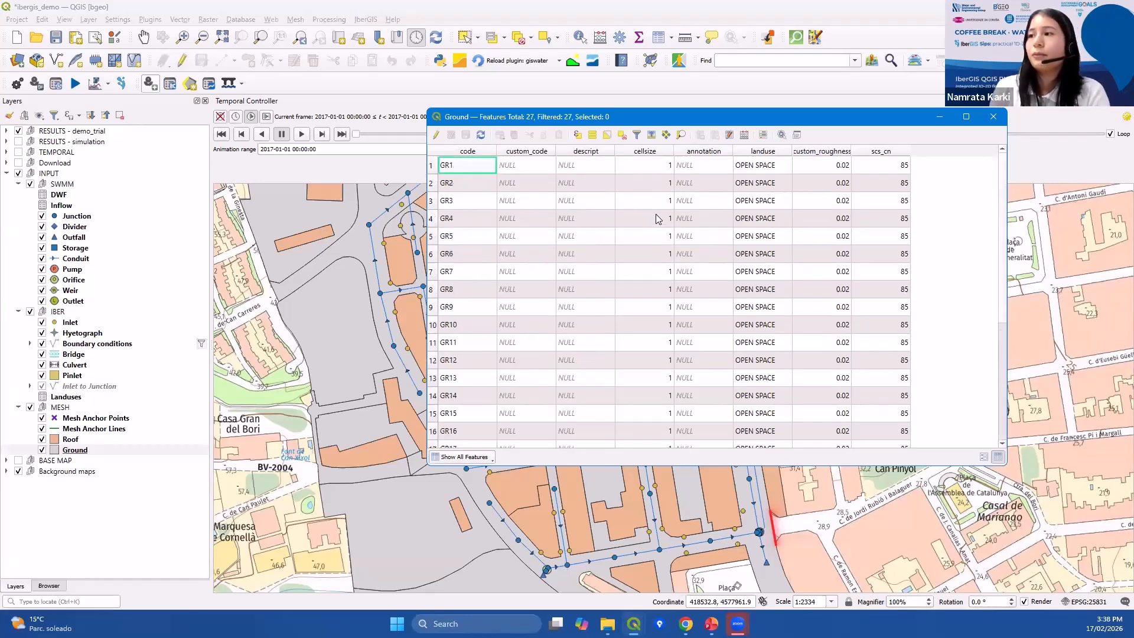
pyautogui.click(993, 117)
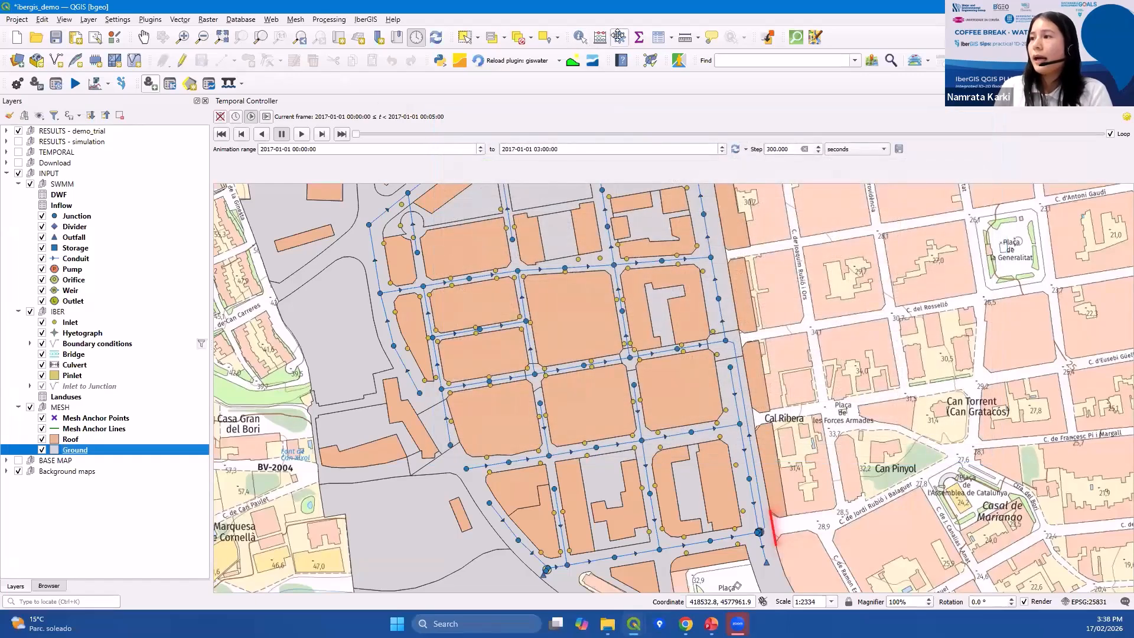
# Open the Processing Toolbox and expand the IberGIS group to browse its import and check algorithms.
pyautogui.click(619, 36)
pyautogui.scroll(-3, 480, 316)
pyautogui.moveTo(481, 316); pyautogui.dragTo(499, 366)
pyautogui.scroll(2, 499, 332)
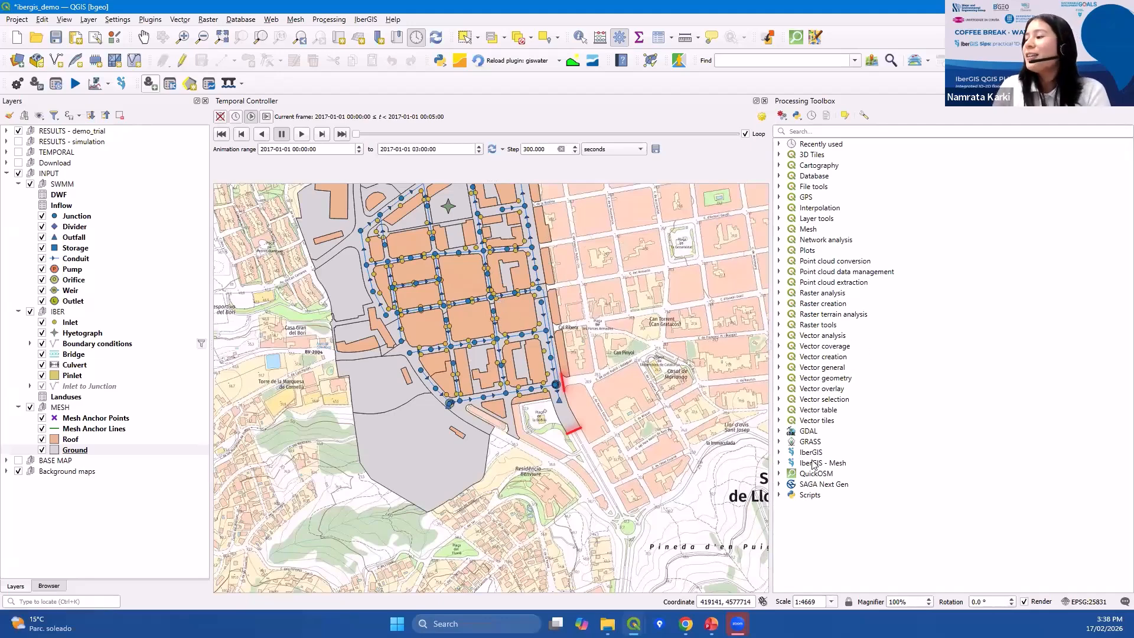
pyautogui.click(779, 453)
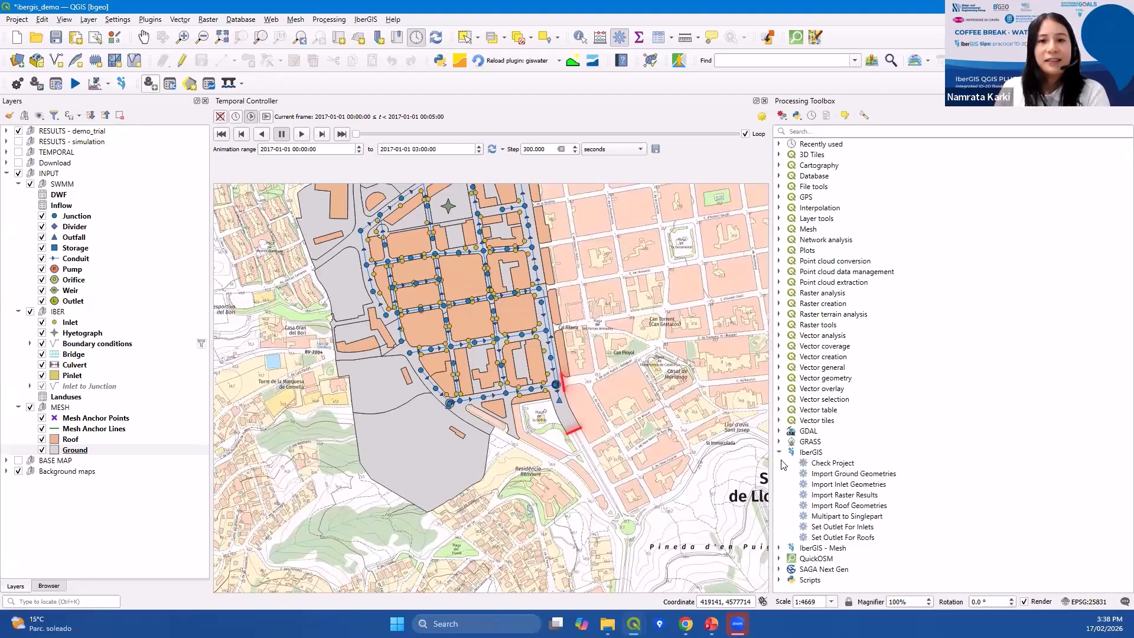
pyautogui.click(812, 453)
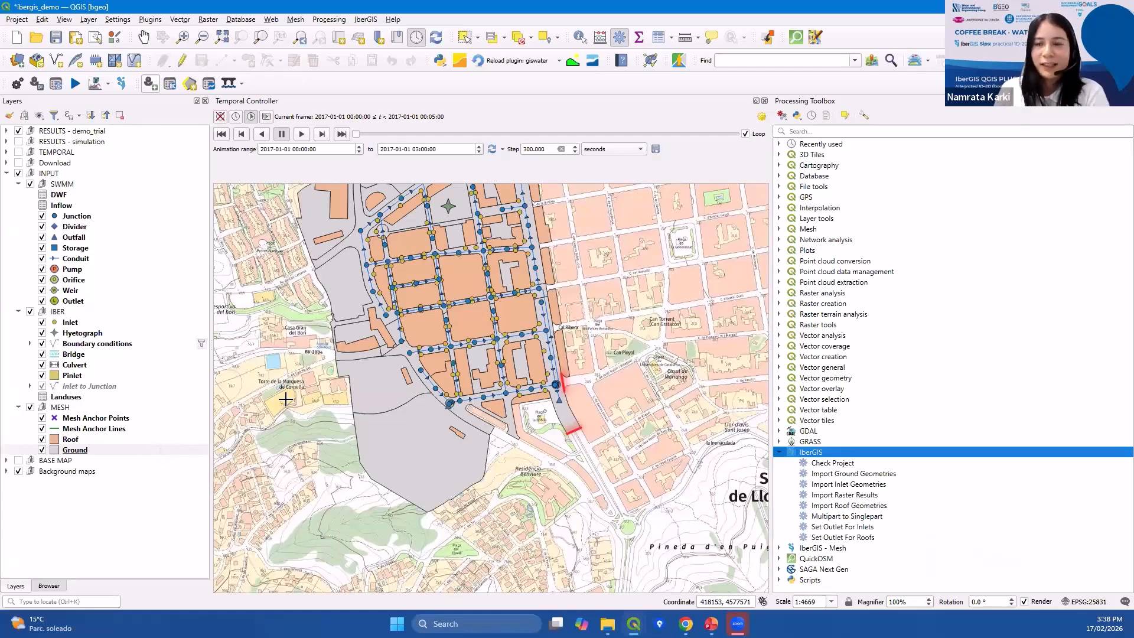
pyautogui.click(820, 475)
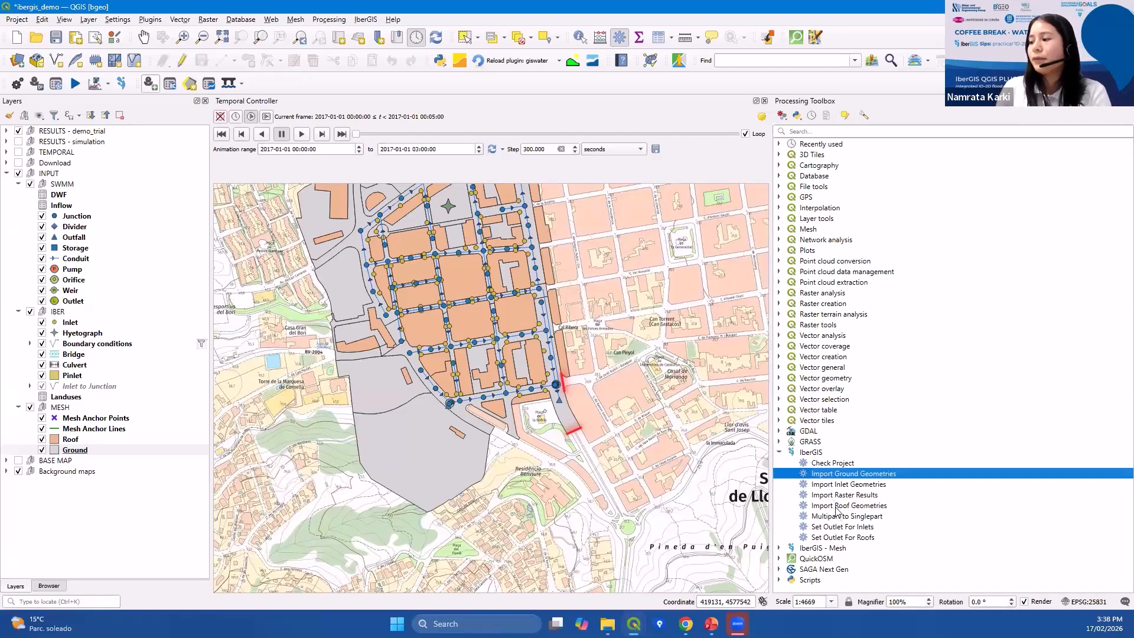
pyautogui.click(836, 509)
pyautogui.click(837, 496)
pyautogui.click(838, 486)
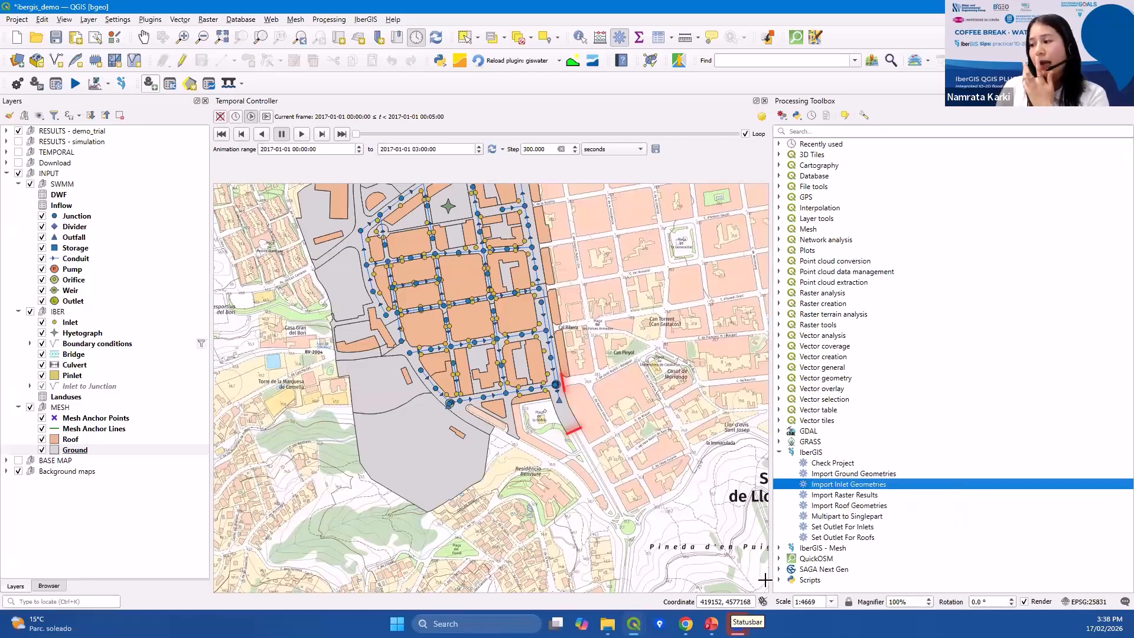
# Expand the IberGIS - Mesh group to browse its mesh checking and fixing algorithms.
pyautogui.click(780, 549)
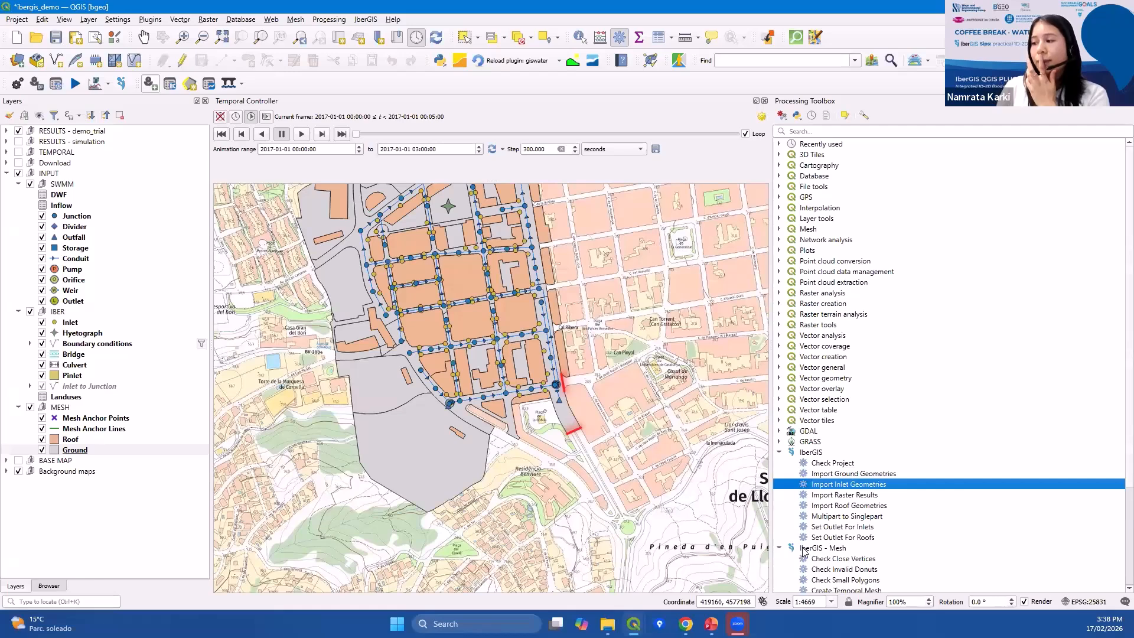
pyautogui.scroll(-4, 815, 538)
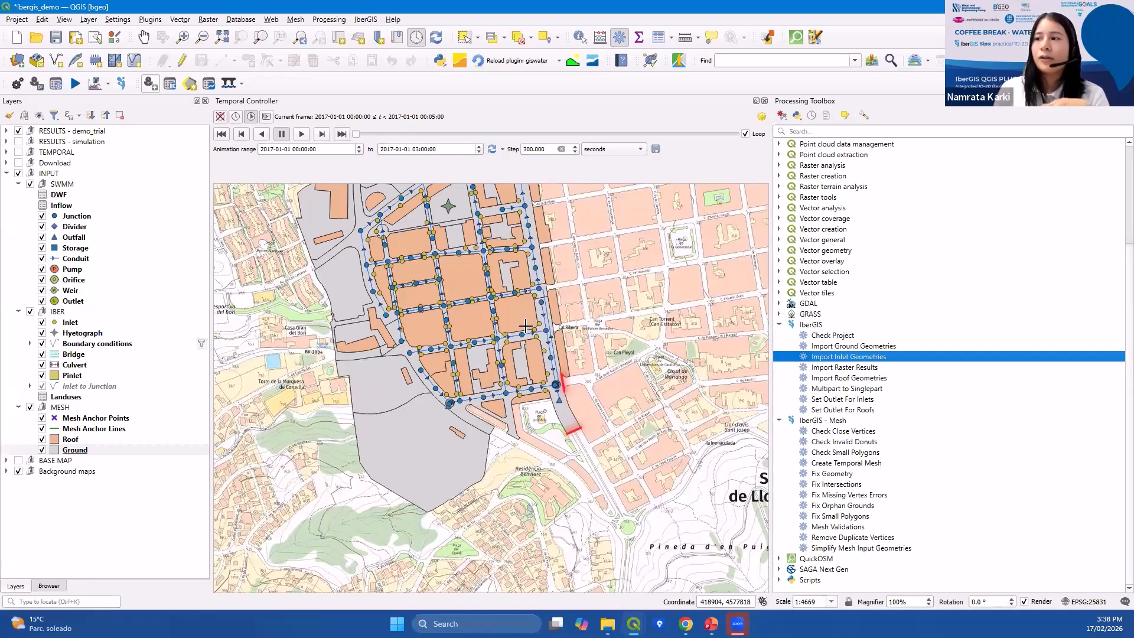
pyautogui.moveTo(522, 329); pyautogui.dragTo(530, 344)
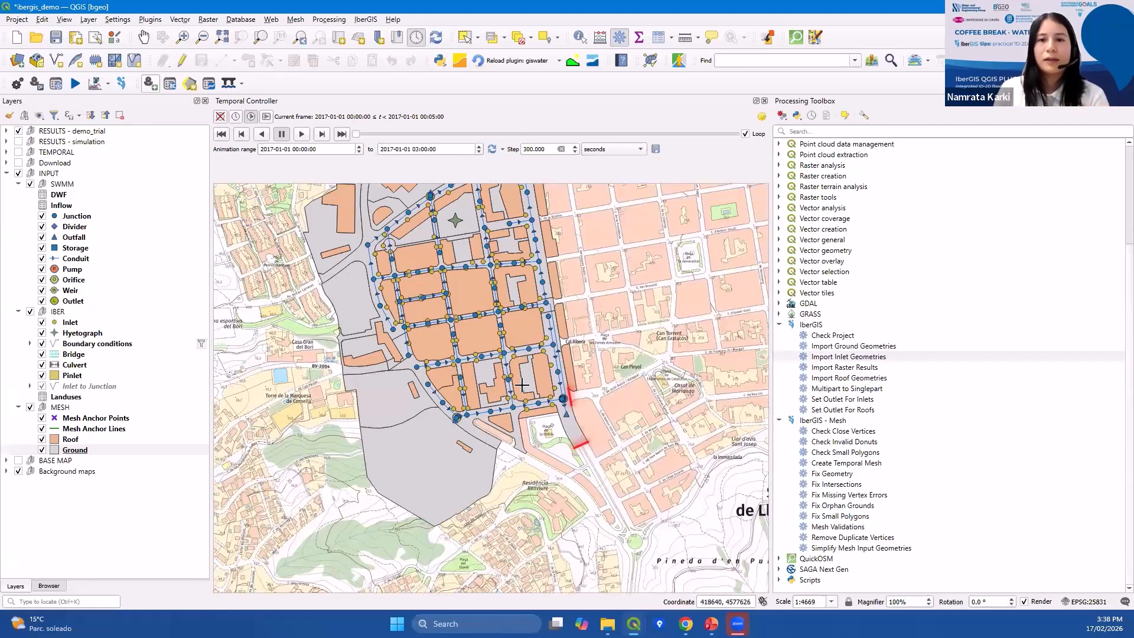
pyautogui.moveTo(511, 385); pyautogui.dragTo(521, 392)
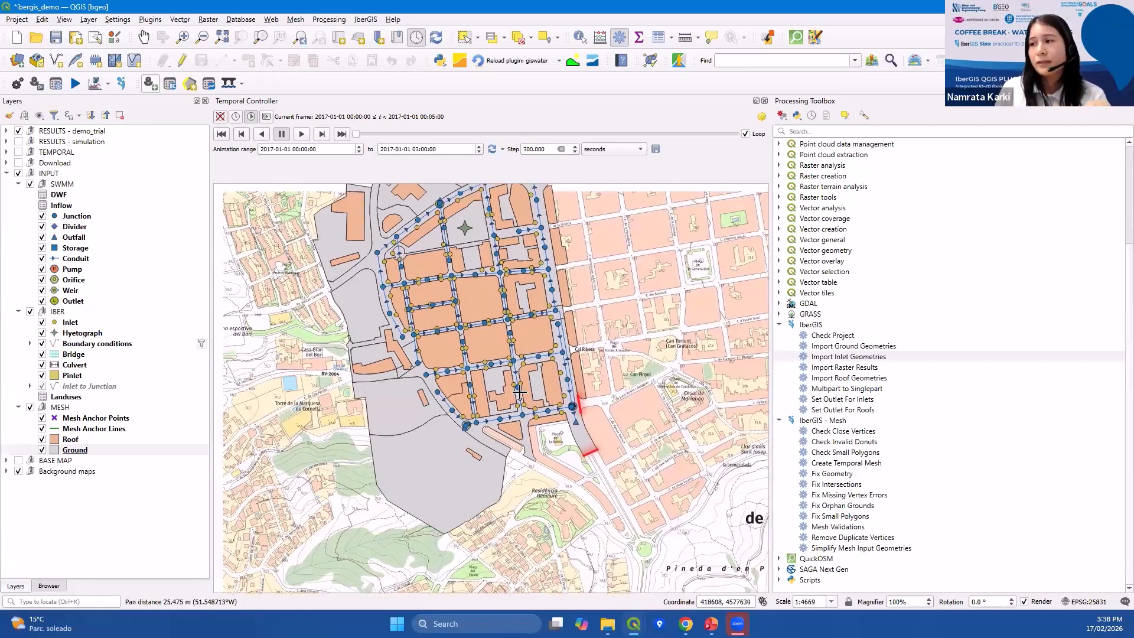
pyautogui.click(819, 421)
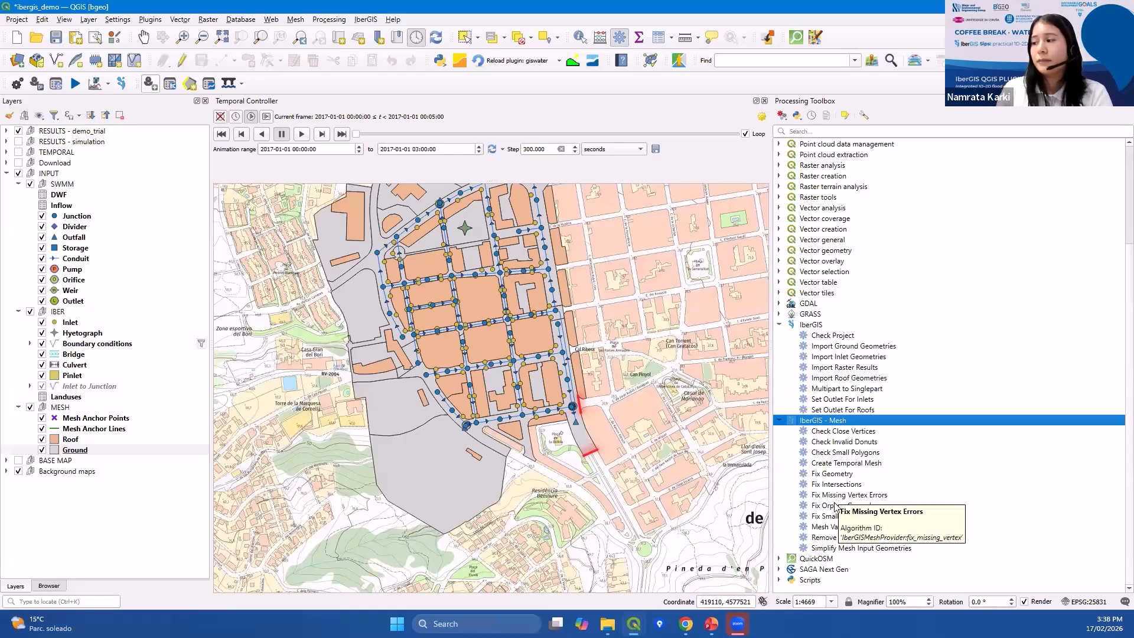
# Run Create Temporal Mesh on the Ground and Roof layers with the mesh anchor lines and points, with Validate layers unchecked.
pyautogui.click(863, 432)
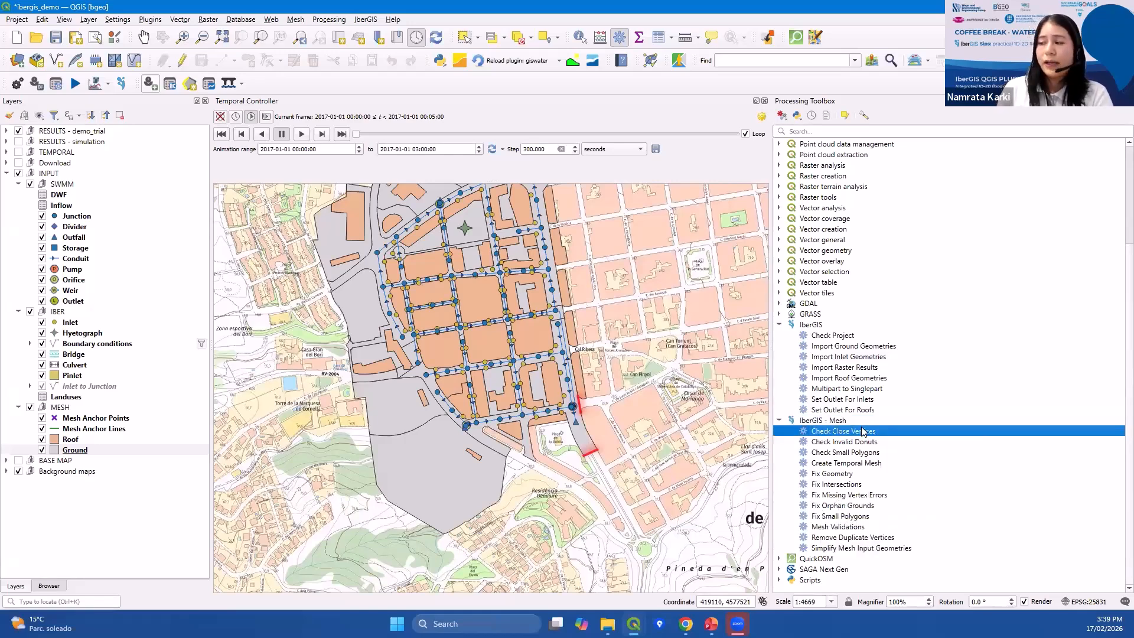
pyautogui.click(853, 466)
pyautogui.doubleClick(854, 471)
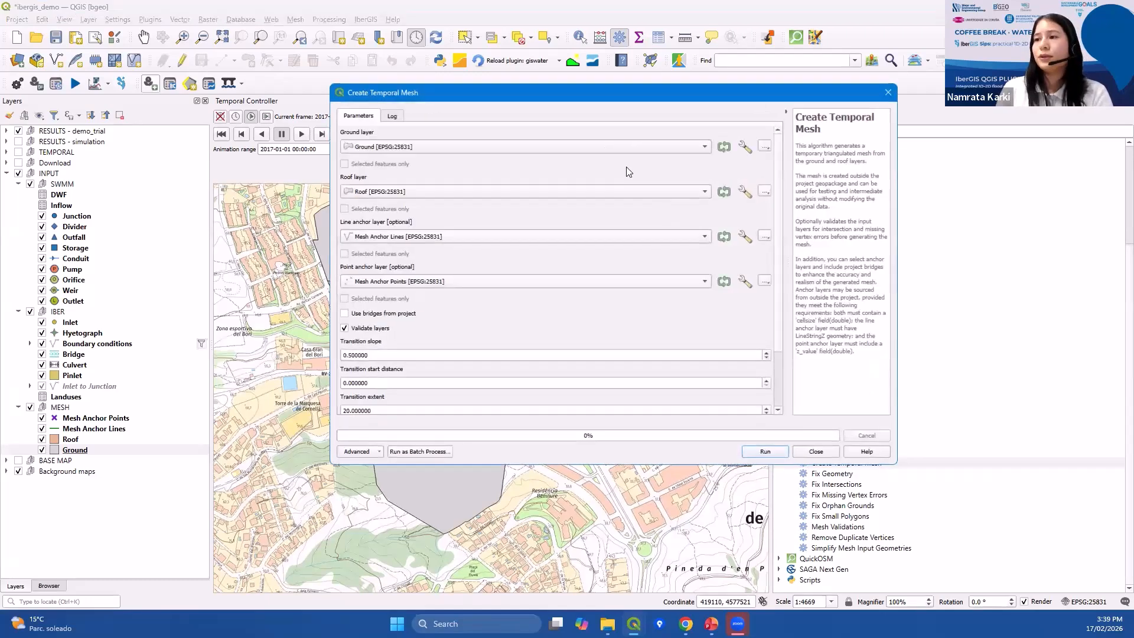
pyautogui.click(344, 328)
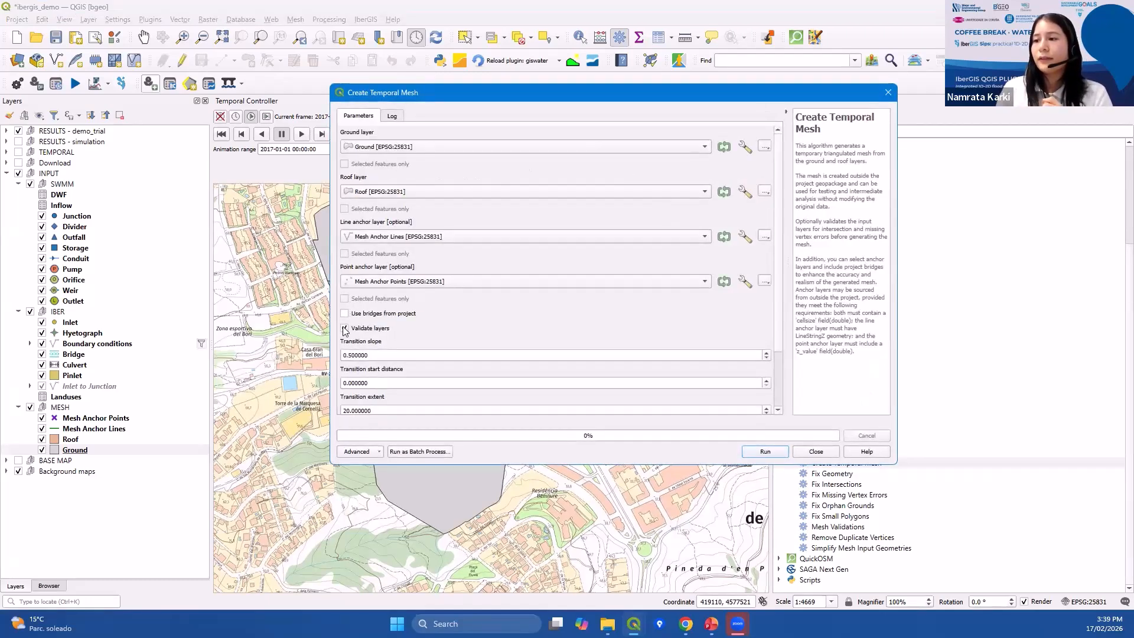
pyautogui.click(777, 454)
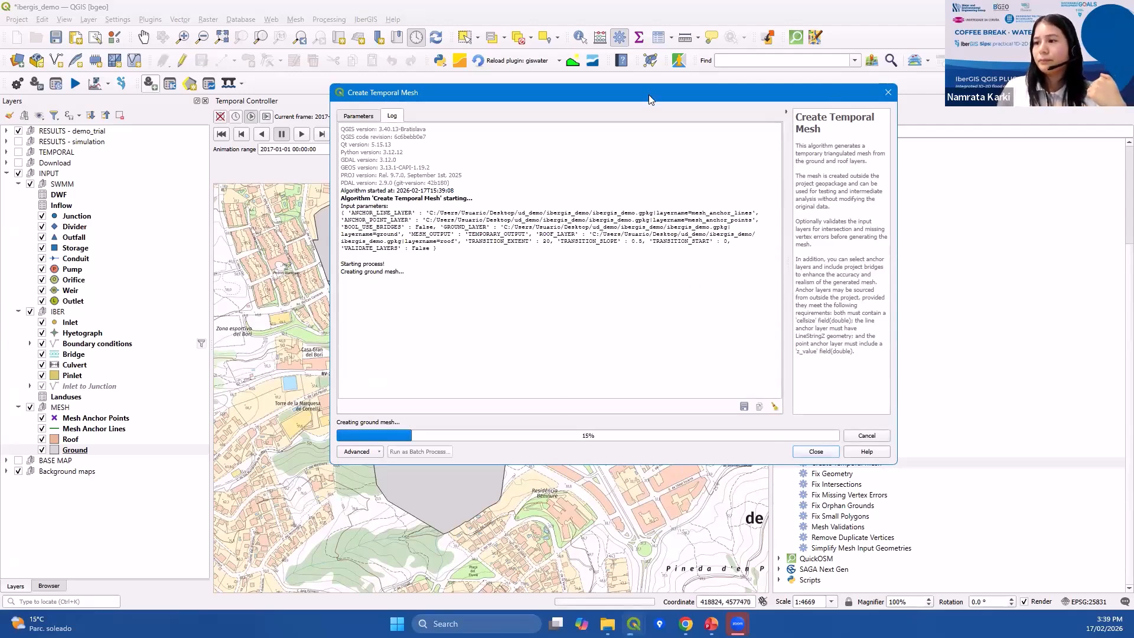
pyautogui.moveTo(649, 99); pyautogui.dragTo(681, 228)
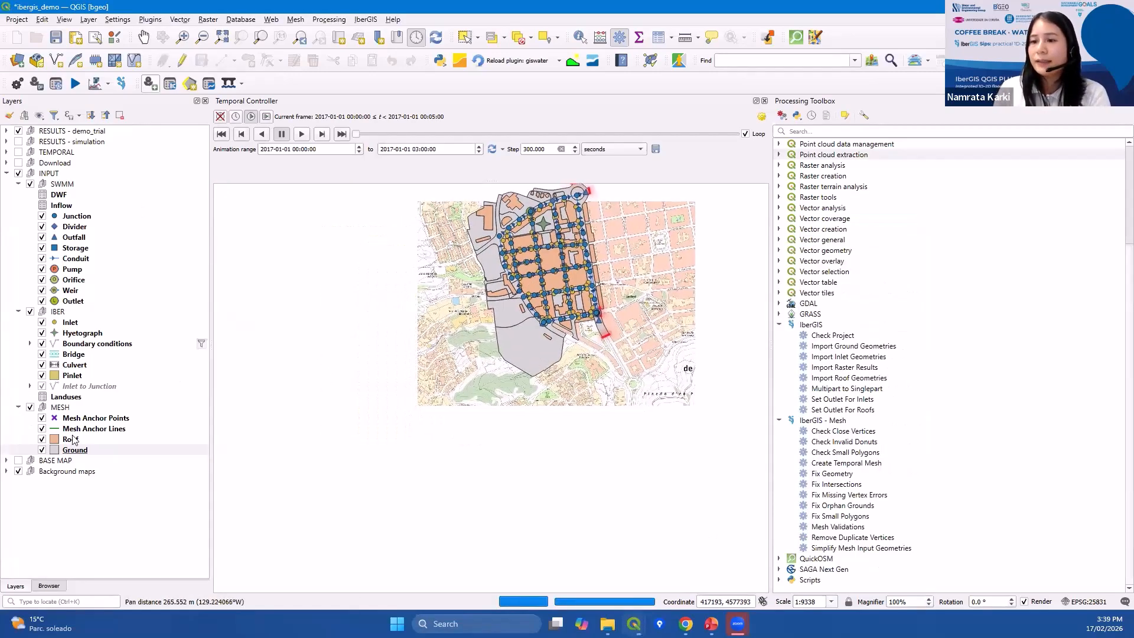
# Open the Roof layer's attribute table.
pyautogui.click(71, 439)
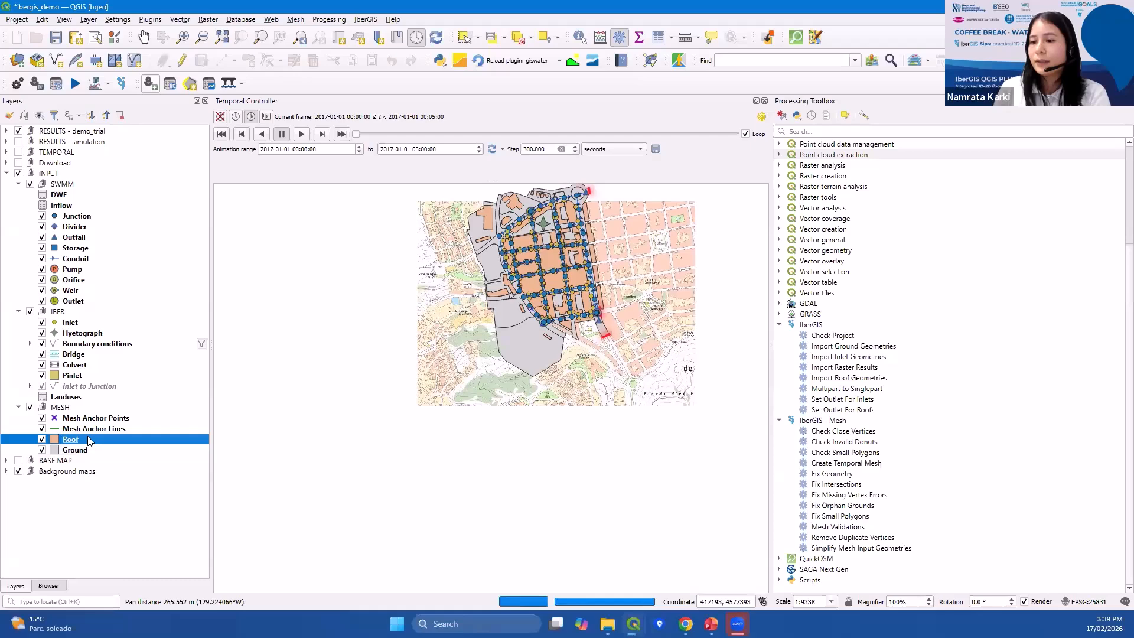
pyautogui.click(660, 38)
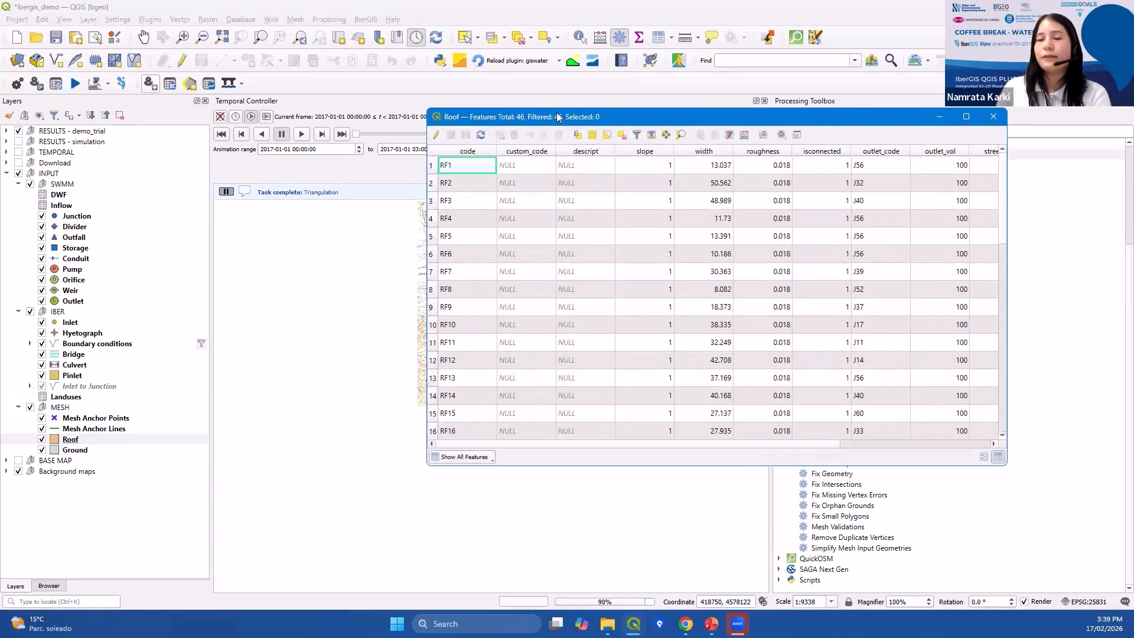
pyautogui.moveTo(558, 117); pyautogui.dragTo(451, 103)
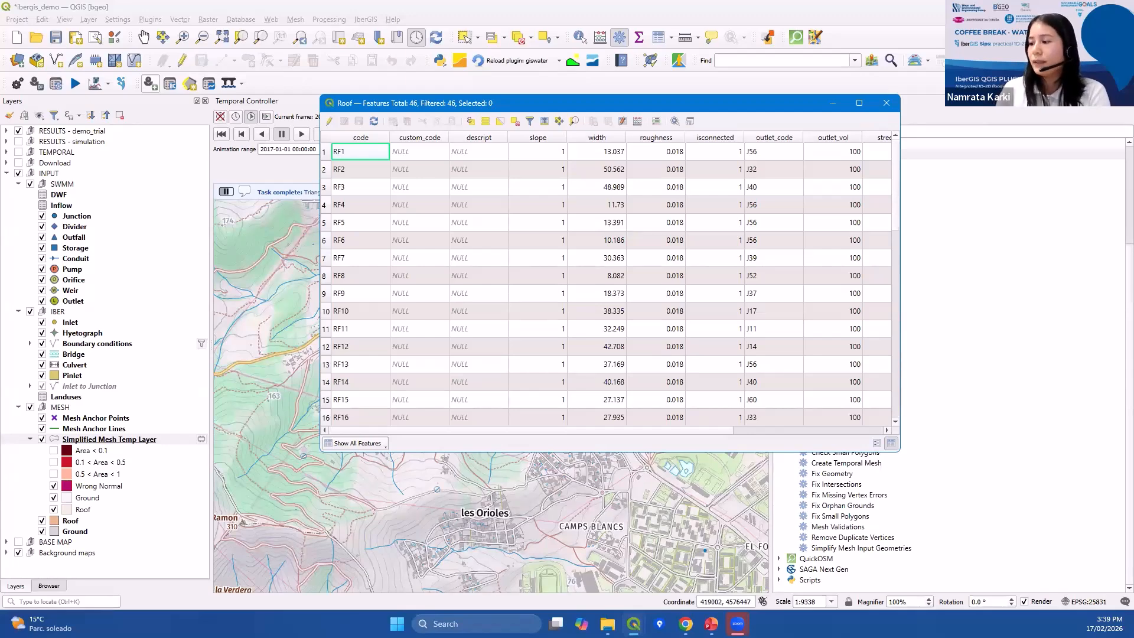
# Switch to the web browser and open the article on strategies for modelling roofs.
pyautogui.moveTo(685, 624)
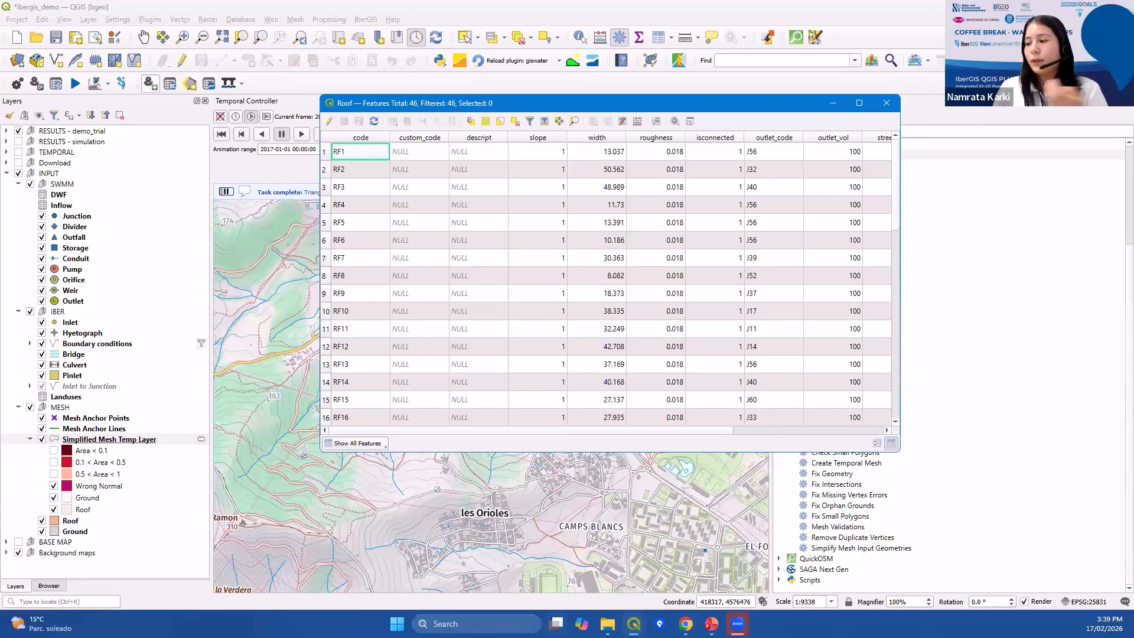
pyautogui.moveTo(556, 623)
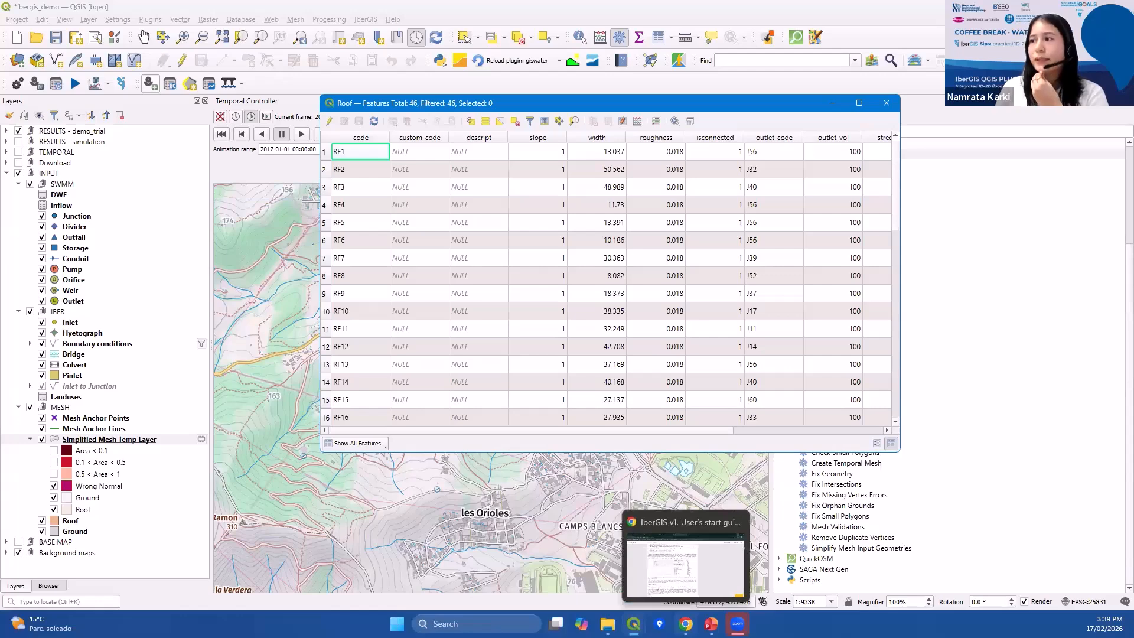
pyautogui.click(685, 564)
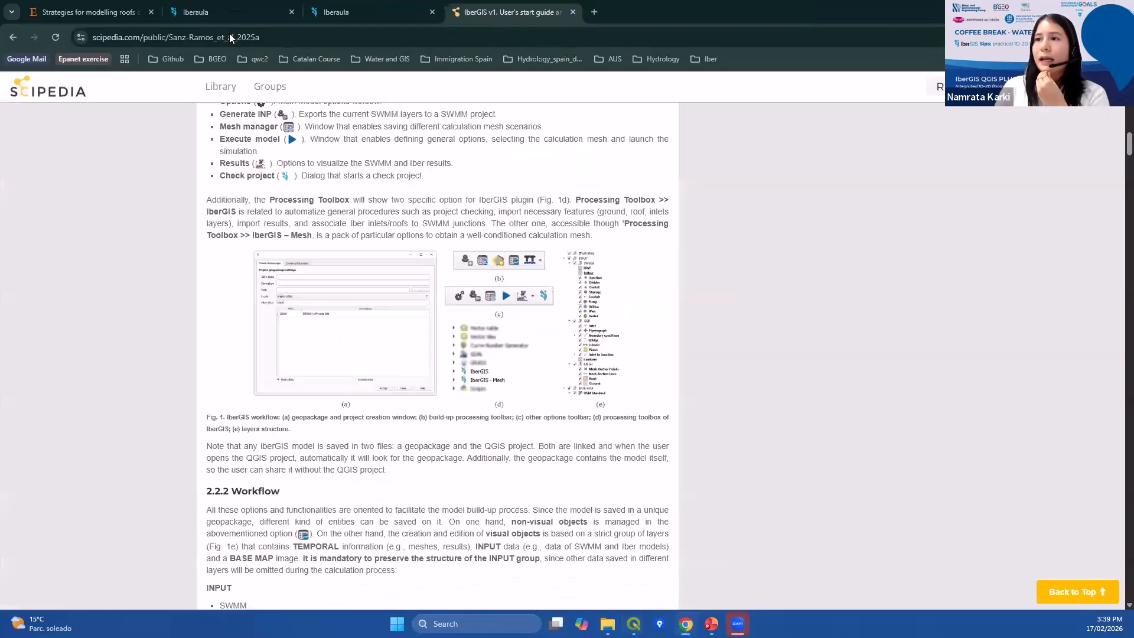
pyautogui.click(89, 12)
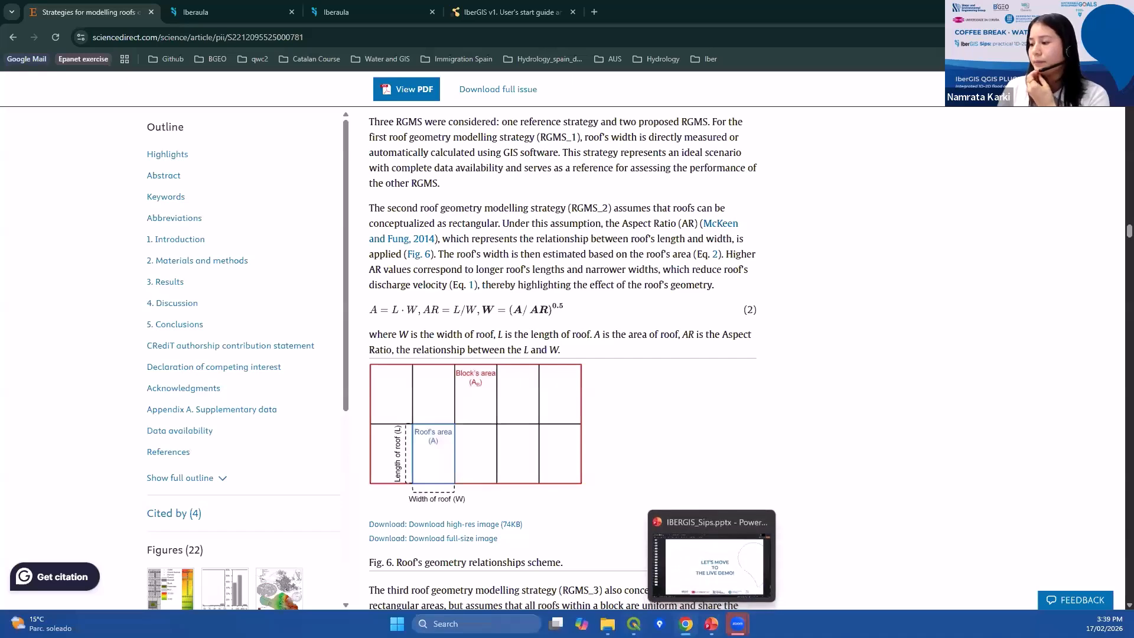
# Return to the Roof attribute table and scroll across to its outlet, volume and cellsize columns.
pyautogui.moveTo(633, 624)
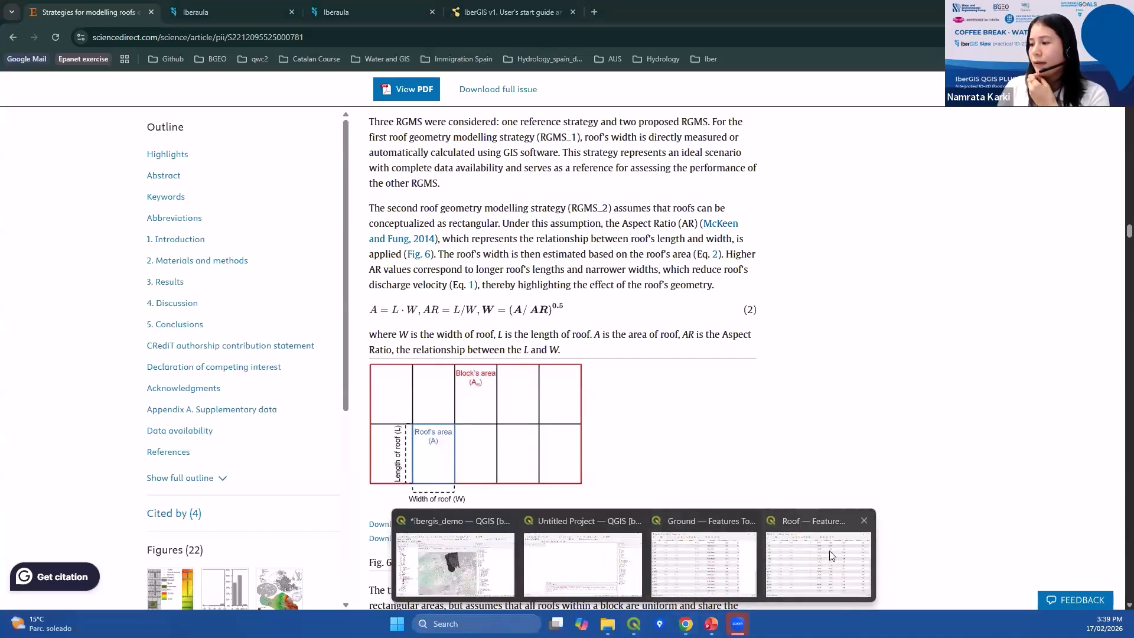
pyautogui.click(795, 584)
pyautogui.click(633, 624)
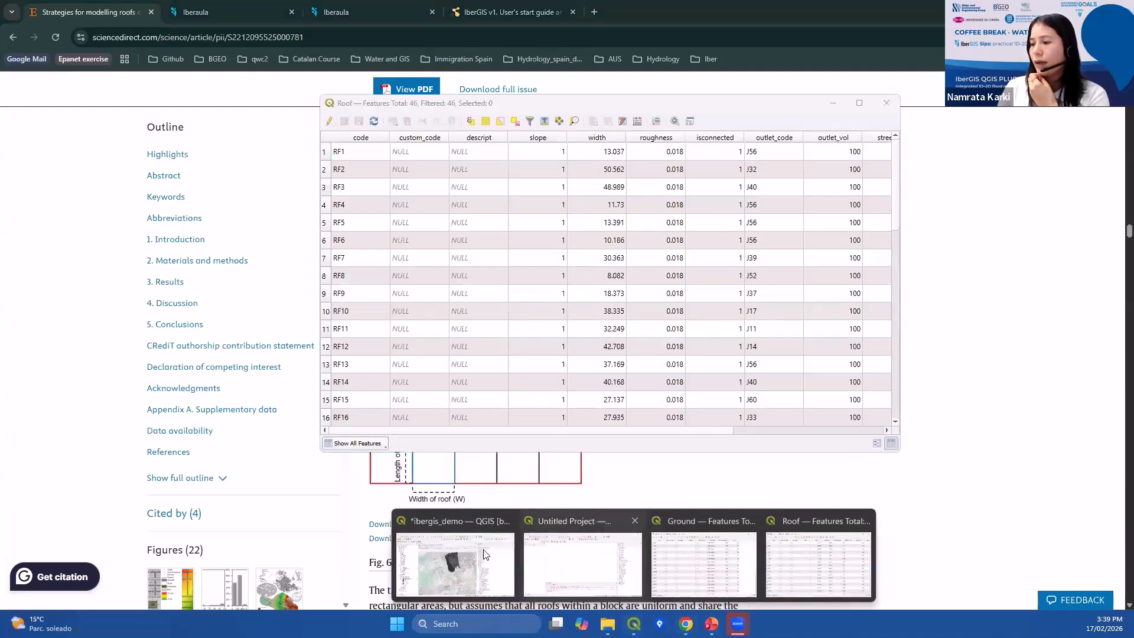
pyautogui.click(465, 565)
pyautogui.moveTo(636, 622)
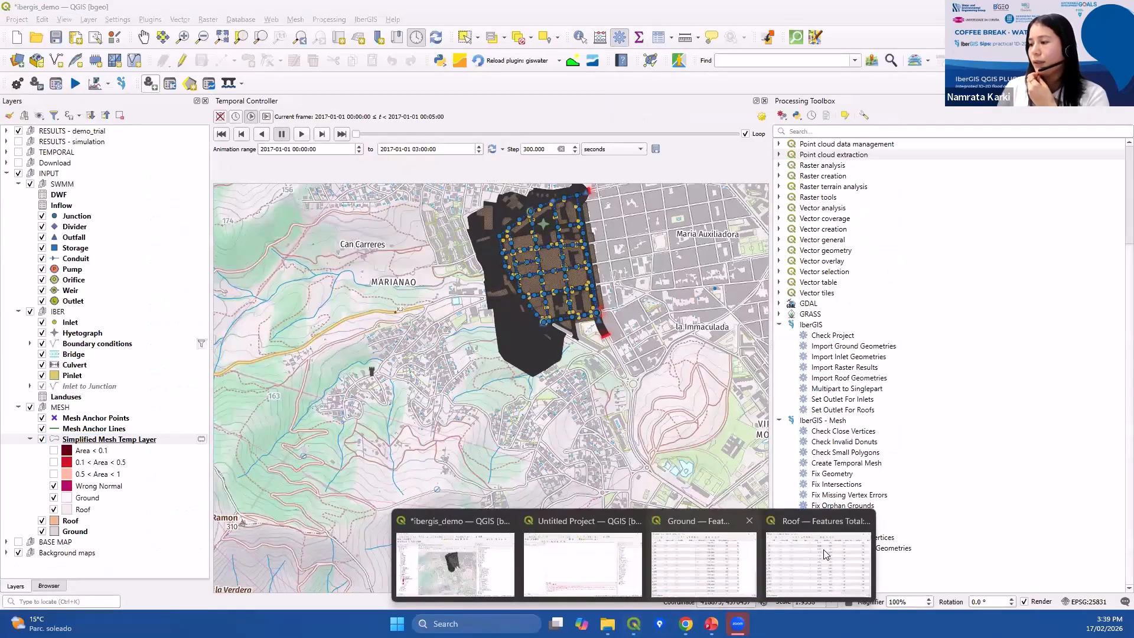
pyautogui.click(799, 546)
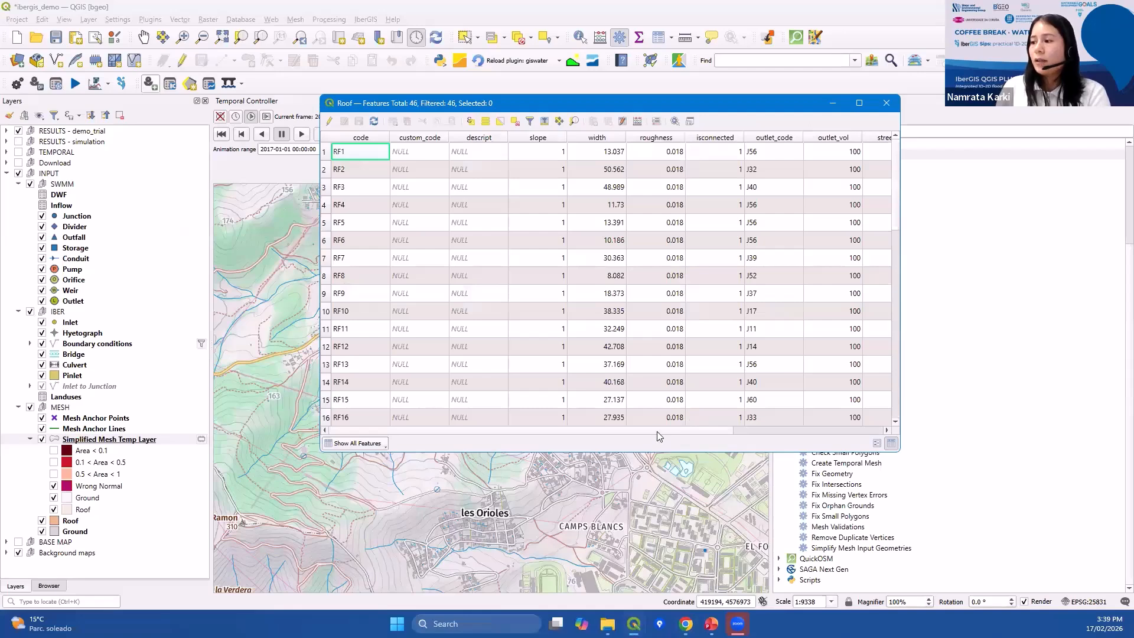
pyautogui.moveTo(656, 431); pyautogui.dragTo(791, 430)
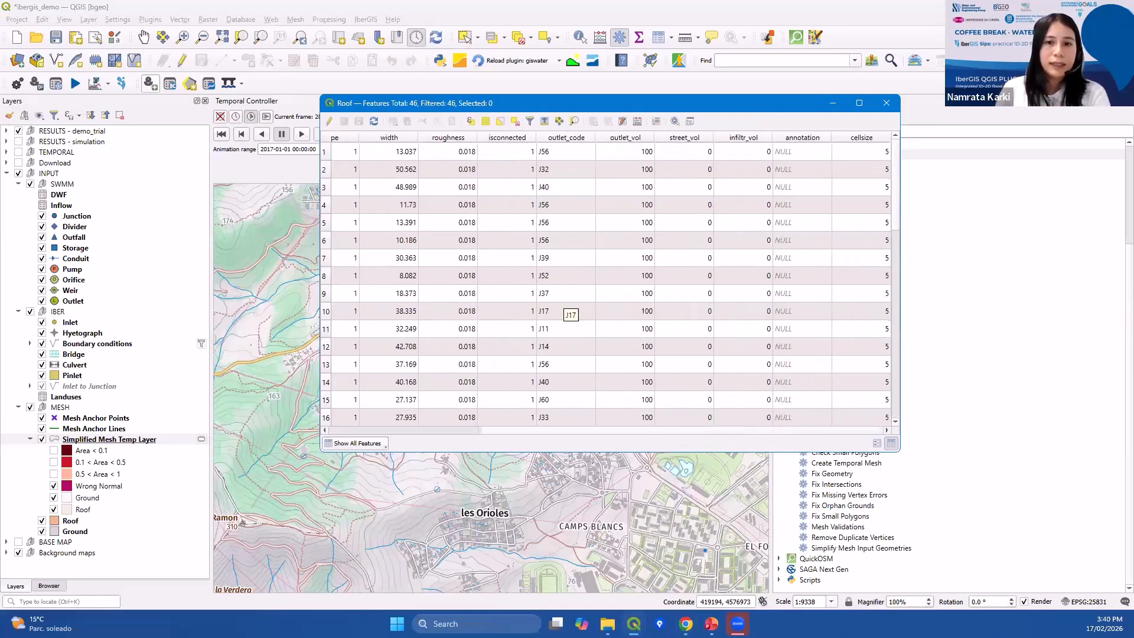
# Bring the Roof attribute table forward again and close it.
pyautogui.click(260, 236)
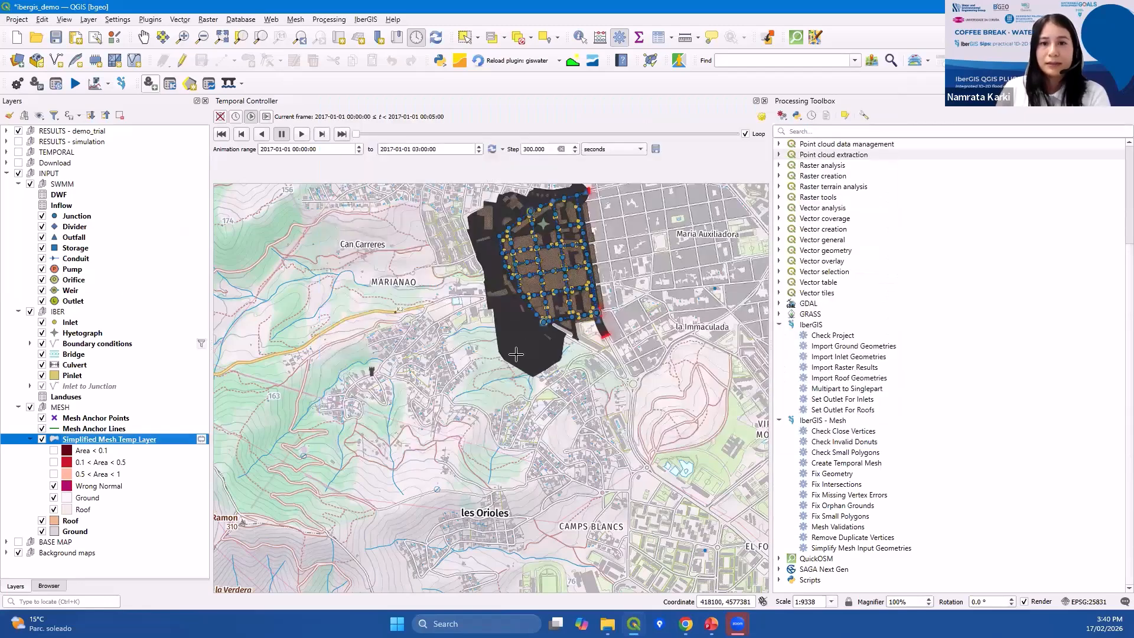
pyautogui.moveTo(634, 624)
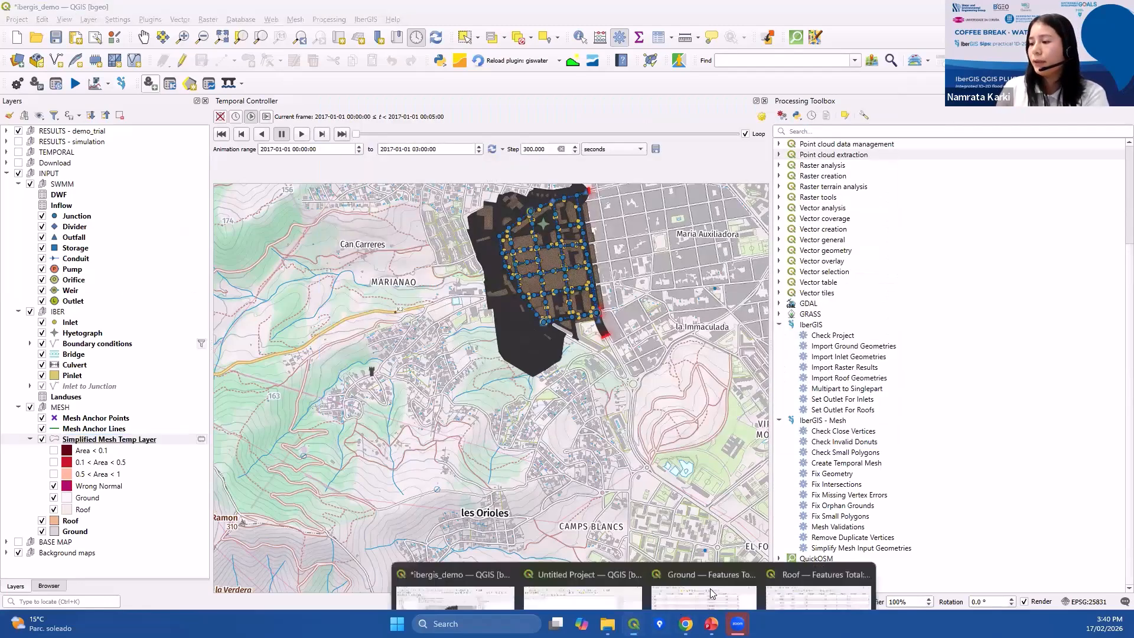
pyautogui.click(818, 561)
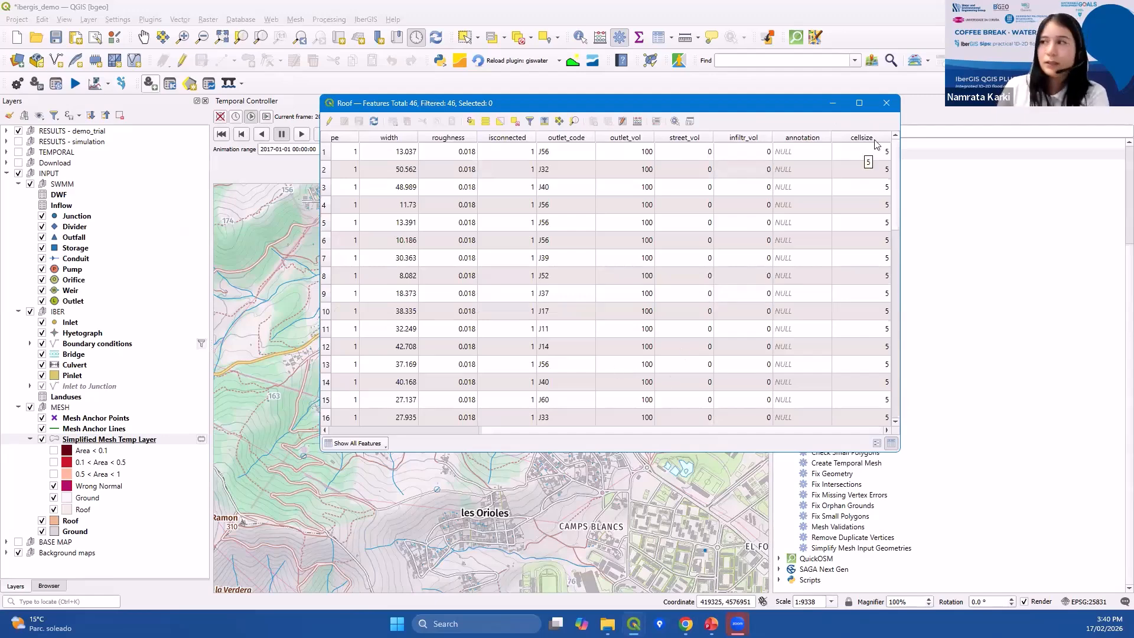
pyautogui.click(886, 103)
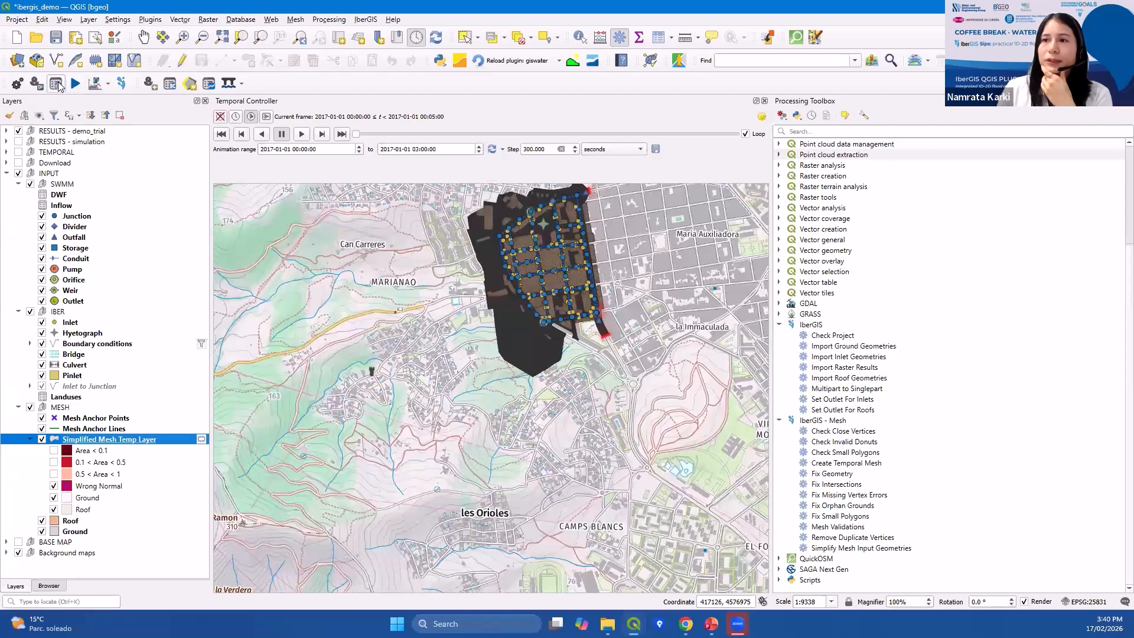
# Open the Mesh Manager and select the existing mesh.
pyautogui.click(56, 84)
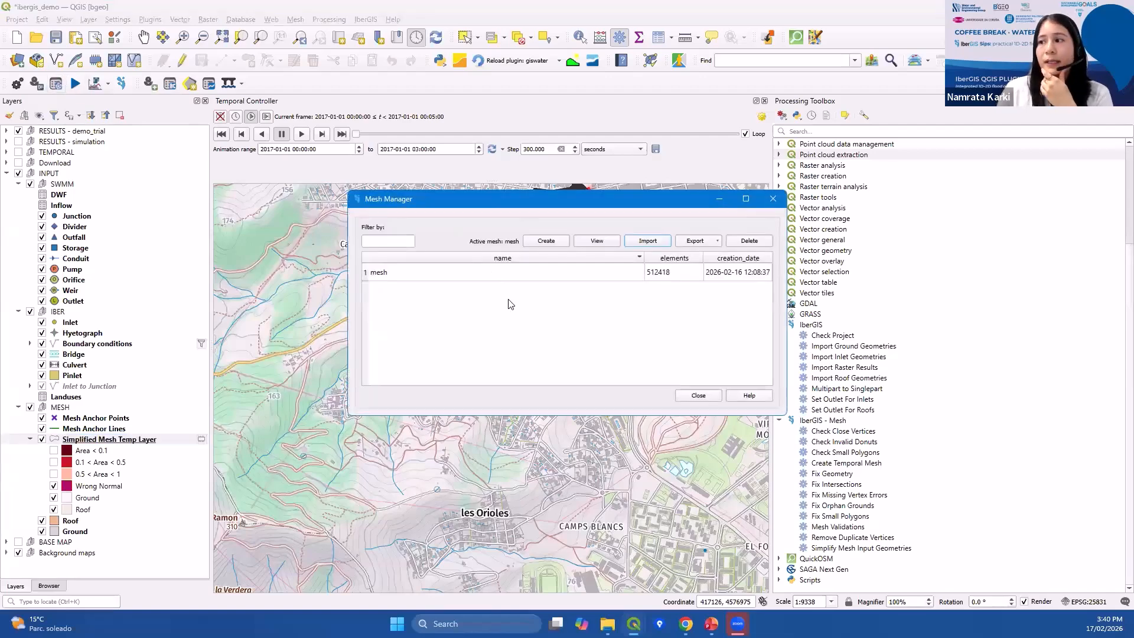
pyautogui.moveTo(490, 199); pyautogui.dragTo(488, 154)
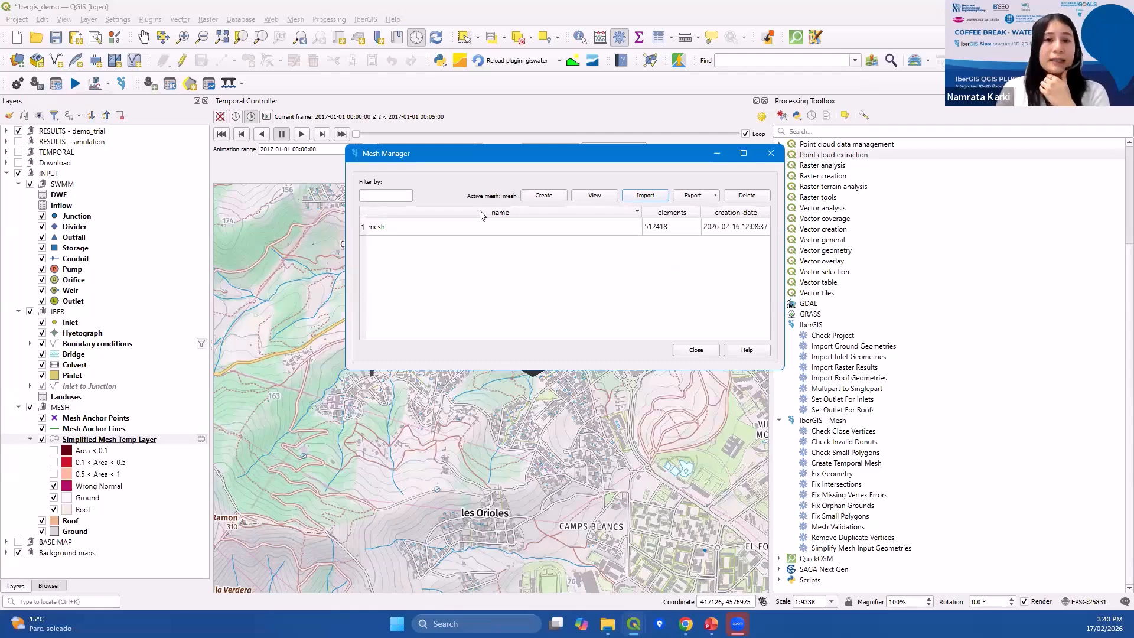
pyautogui.click(496, 228)
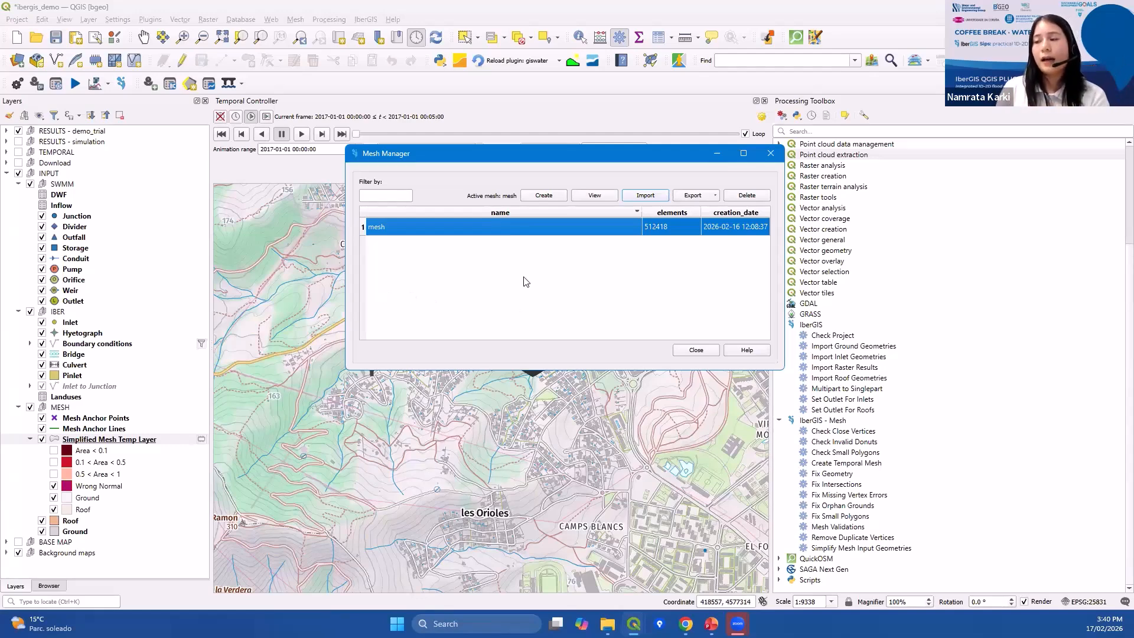
# Open the Create meshes dialog to review its transition, elevation, roughness and losses settings, then cancel it.
pyautogui.click(544, 197)
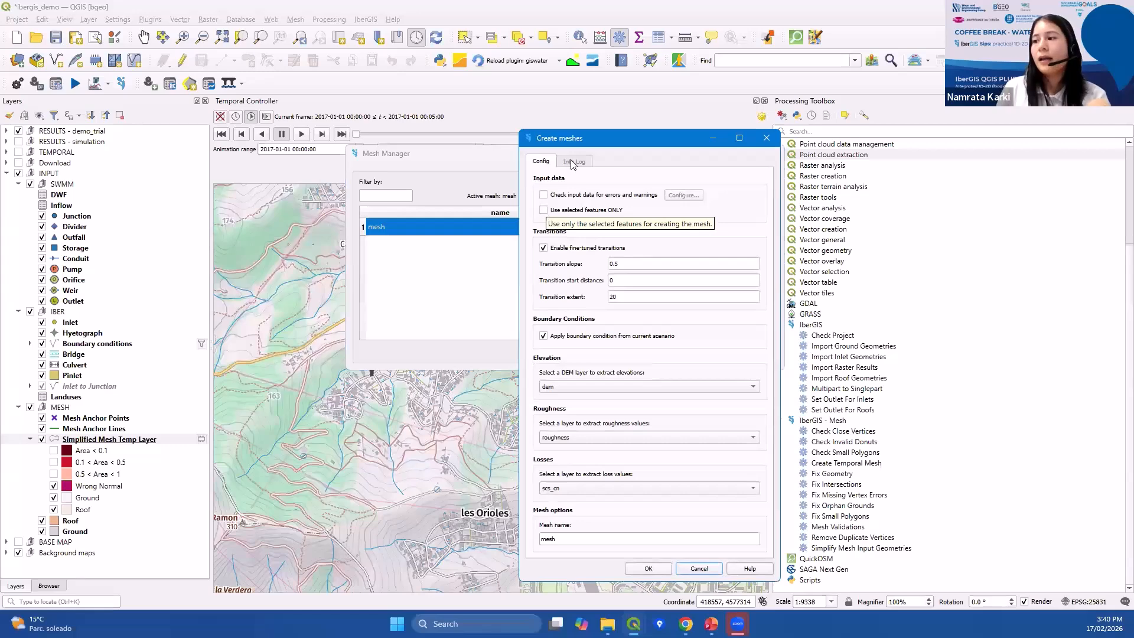
pyautogui.moveTo(577, 141); pyautogui.dragTo(547, 47)
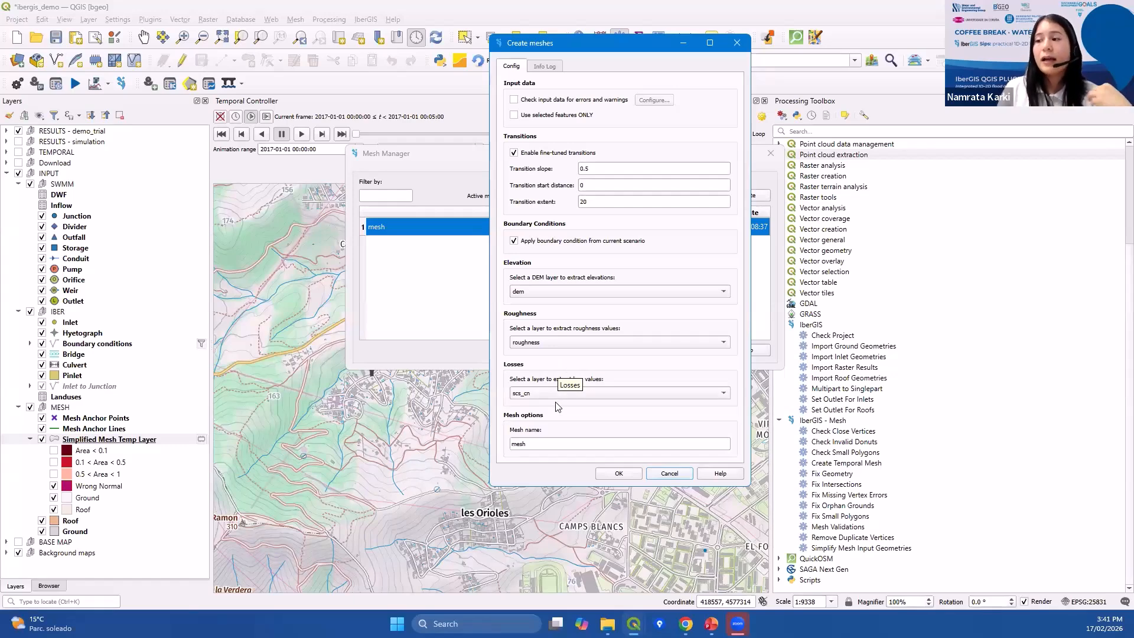
pyautogui.click(562, 442)
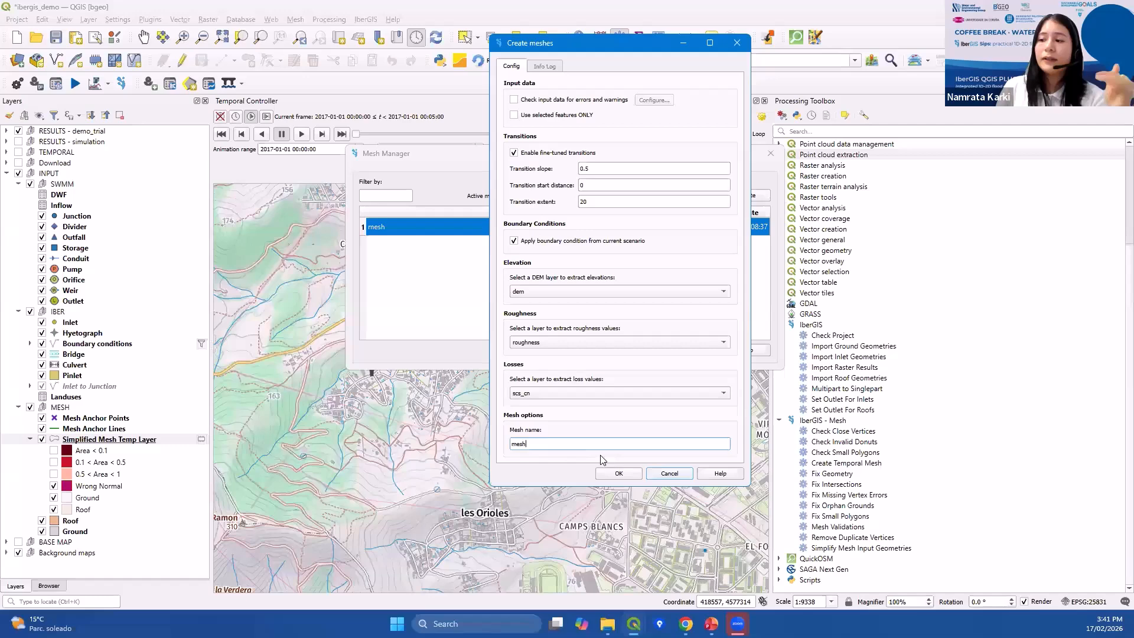
pyautogui.click(670, 473)
# Start exporting the mesh in Iber format, cancel the folder selection, and close the Mesh Manager.
pyautogui.click(554, 227)
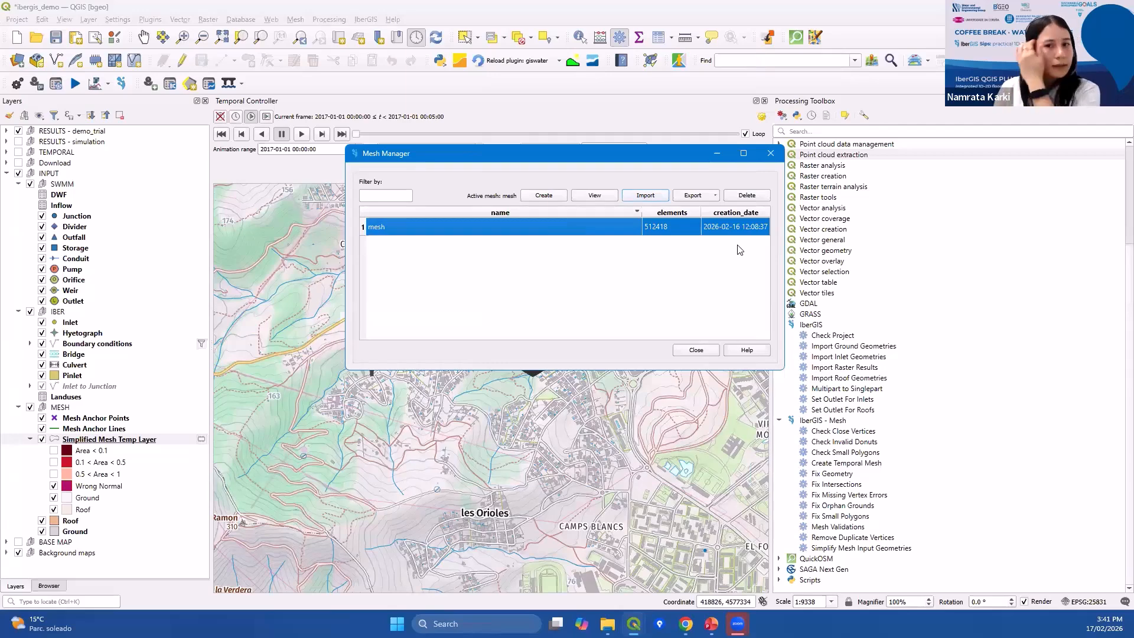
pyautogui.click(687, 196)
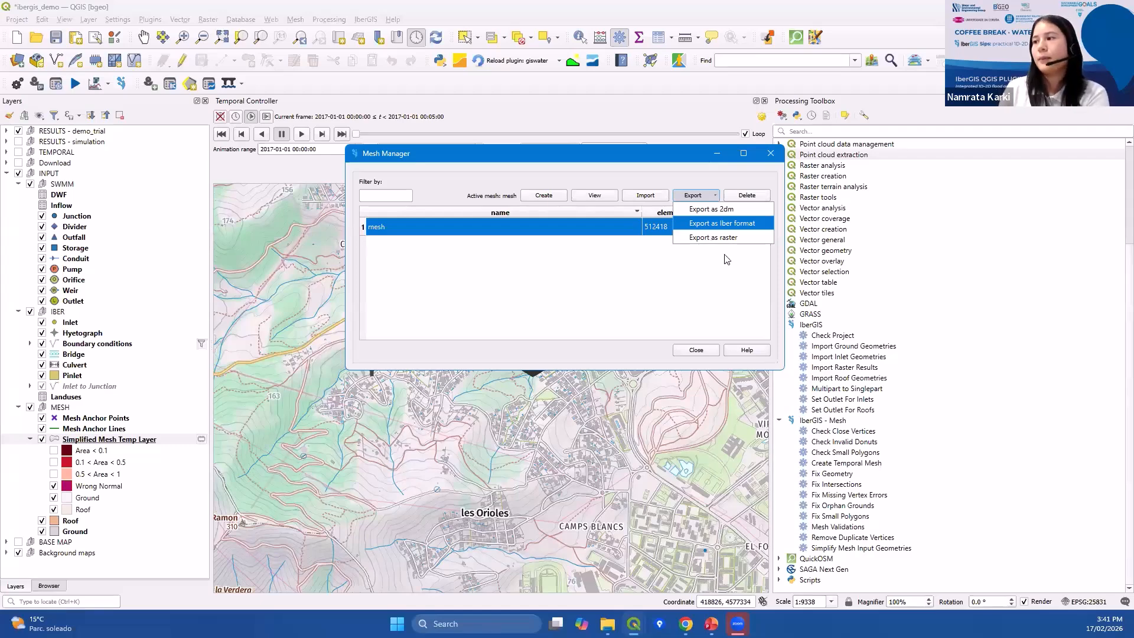
pyautogui.click(709, 224)
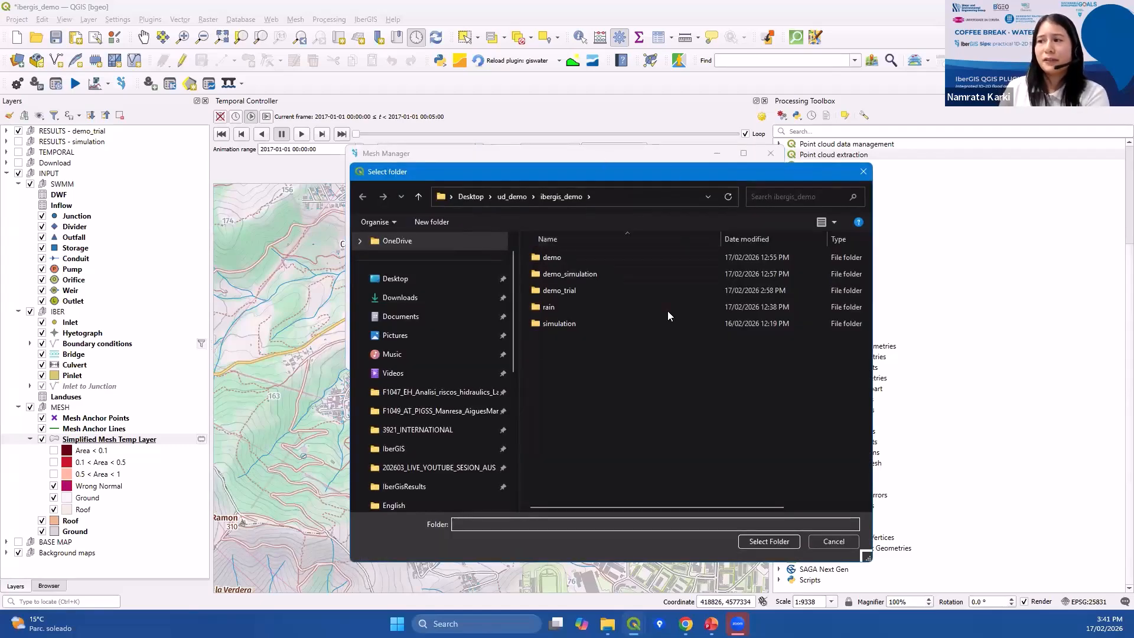
pyautogui.click(864, 171)
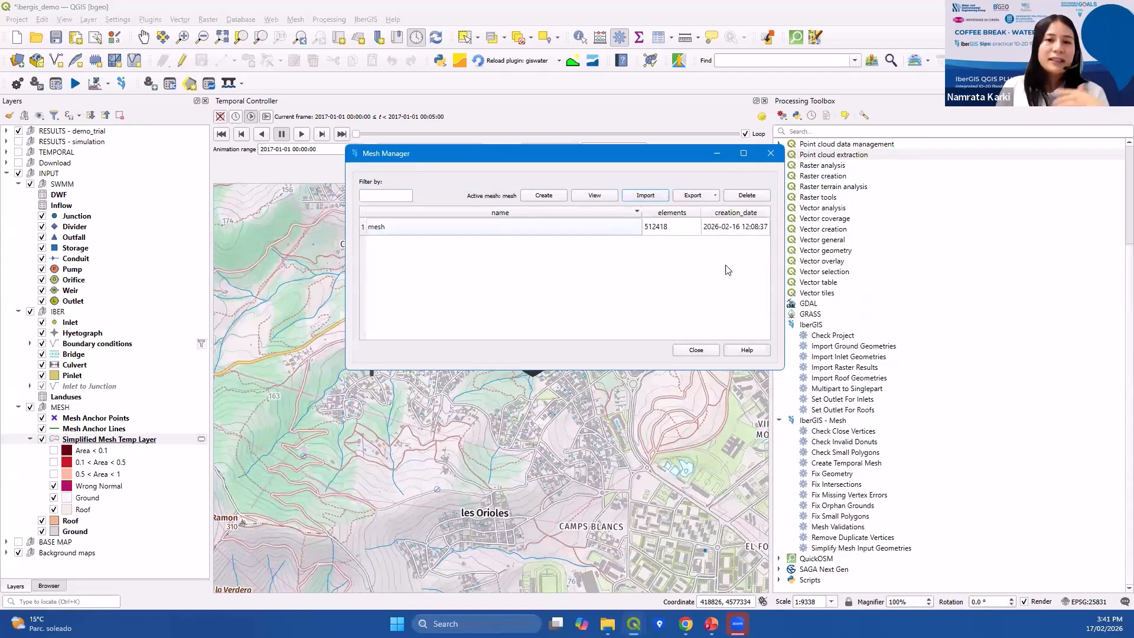
pyautogui.click(771, 154)
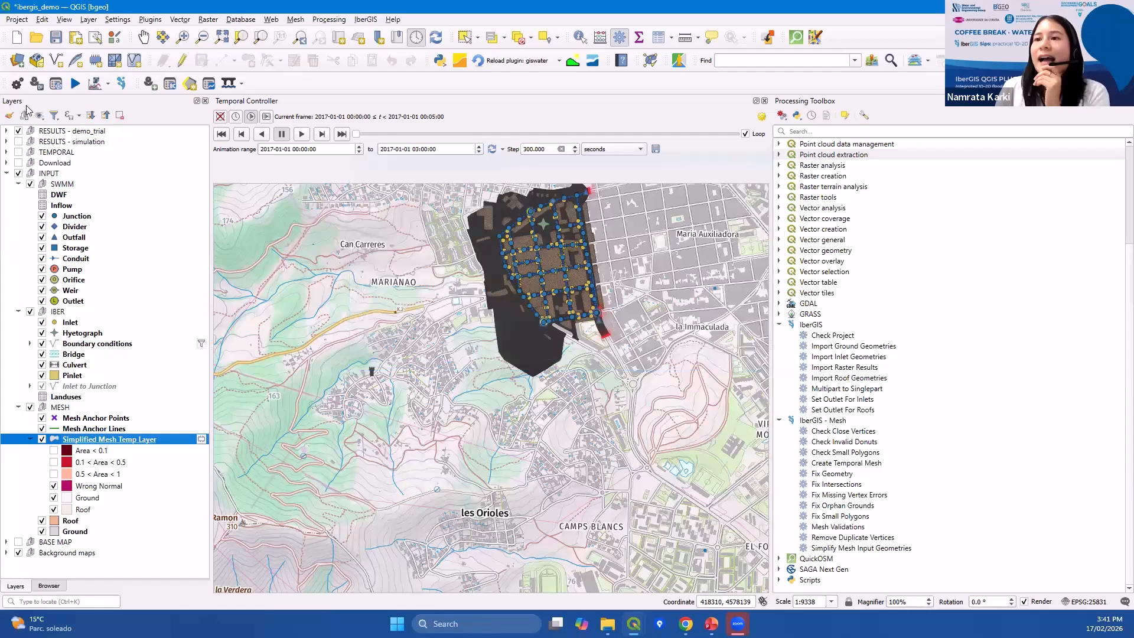
# Collapse the Simplified Mesh Temp Layer legend and select the Mesh Anchor Lines layer.
pyautogui.click(29, 438)
pyautogui.click(91, 430)
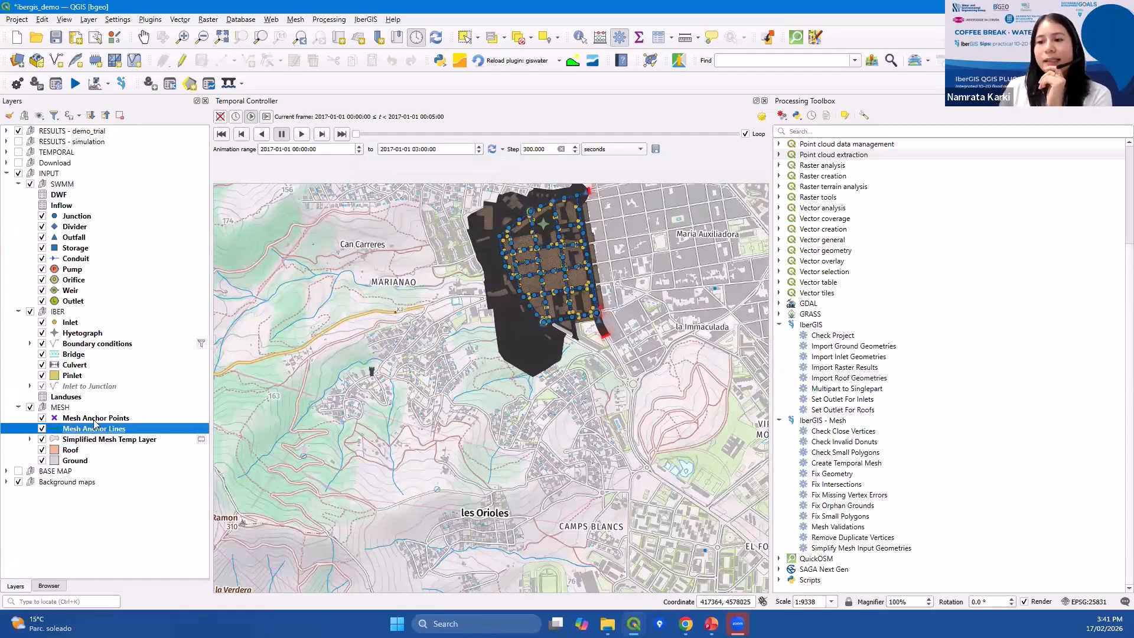
pyautogui.press('Up')
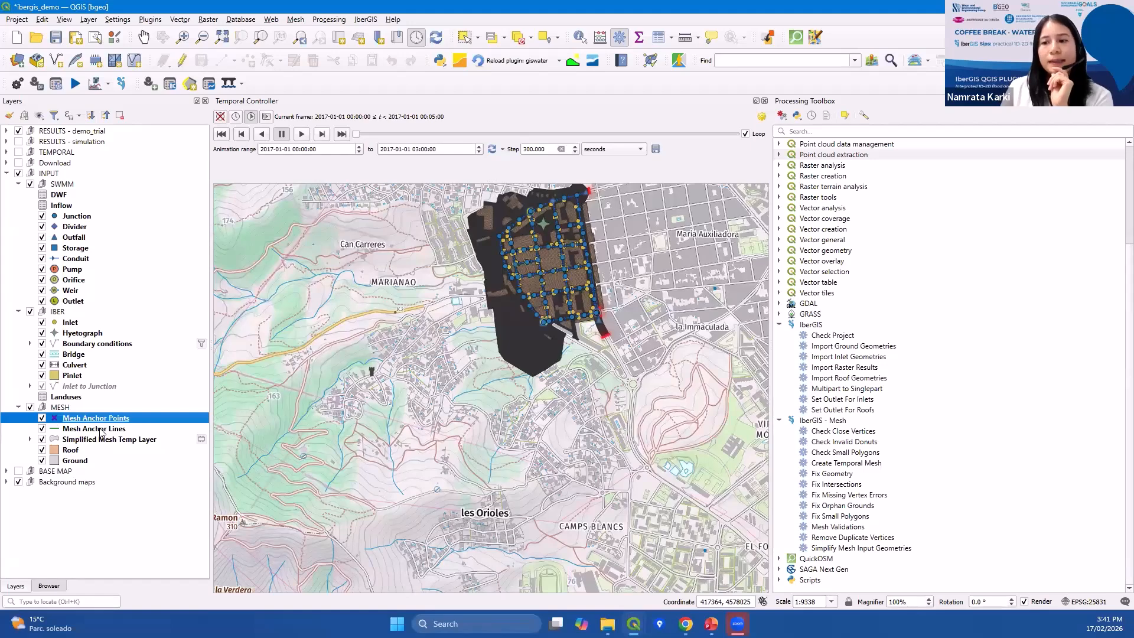
pyautogui.click(102, 431)
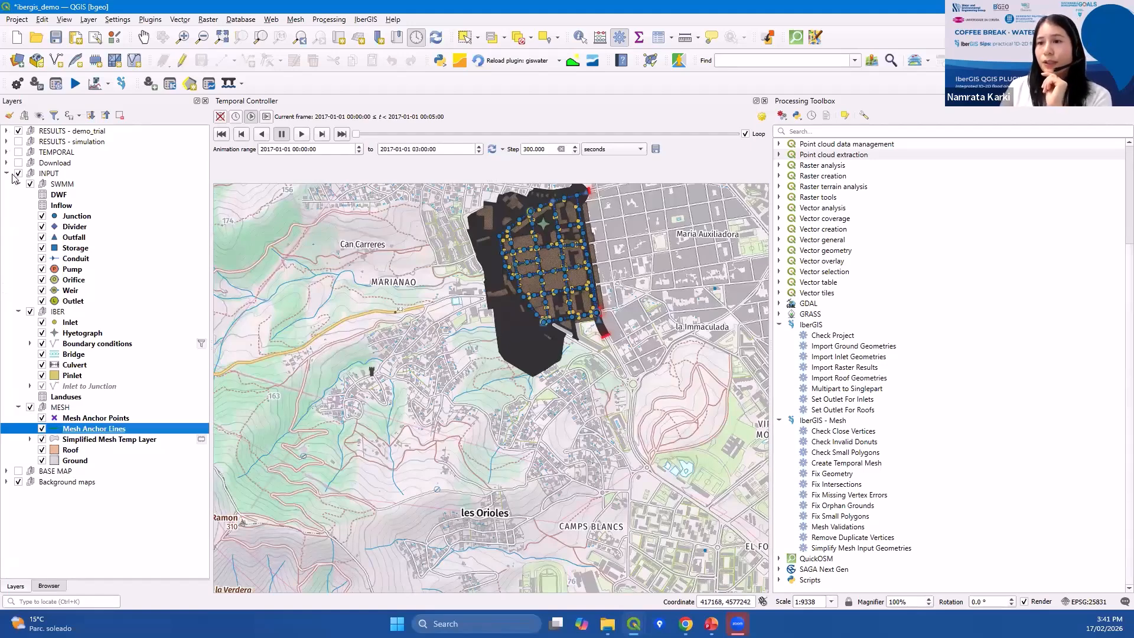
# Hide the RESULTS - demo_trial group, then hide and collapse the SWMM layer group.
pyautogui.click(19, 131)
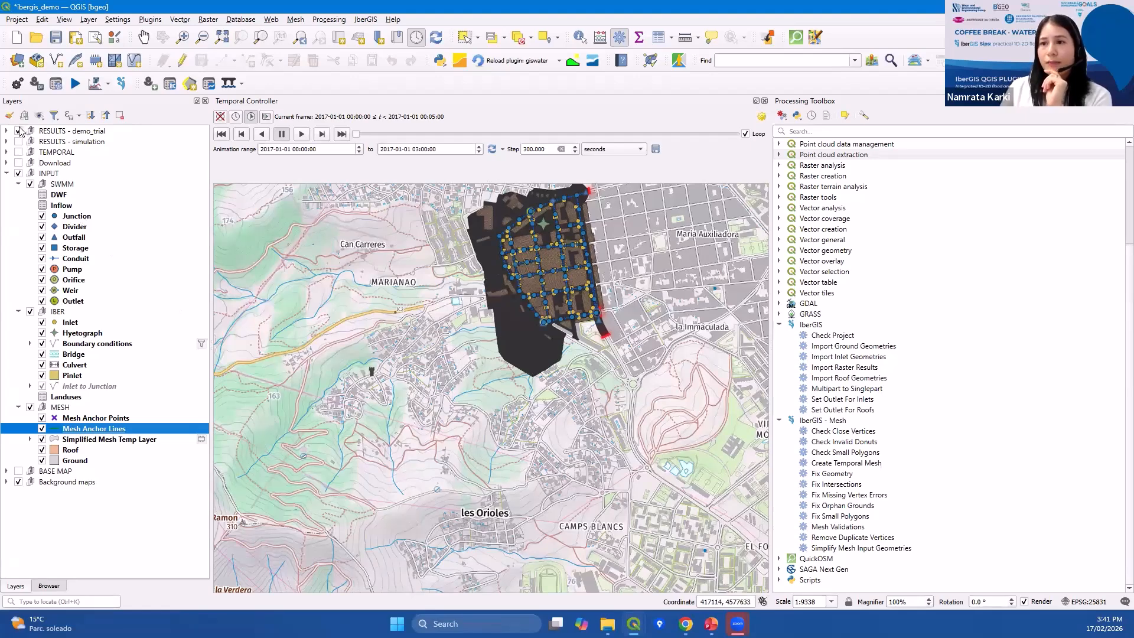
pyautogui.click(30, 185)
pyautogui.click(17, 184)
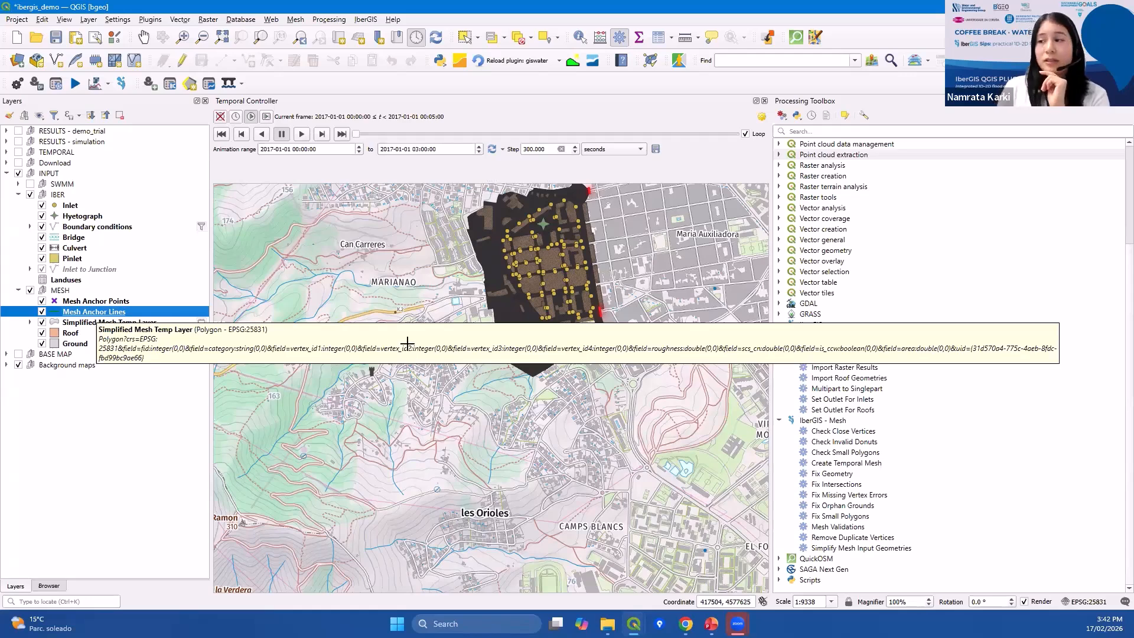
# Examine the mesh around the red boundary lines by zooming in and selecting the MESH and Inlet to Junction layers.
pyautogui.moveTo(527, 330); pyautogui.dragTo(462, 345)
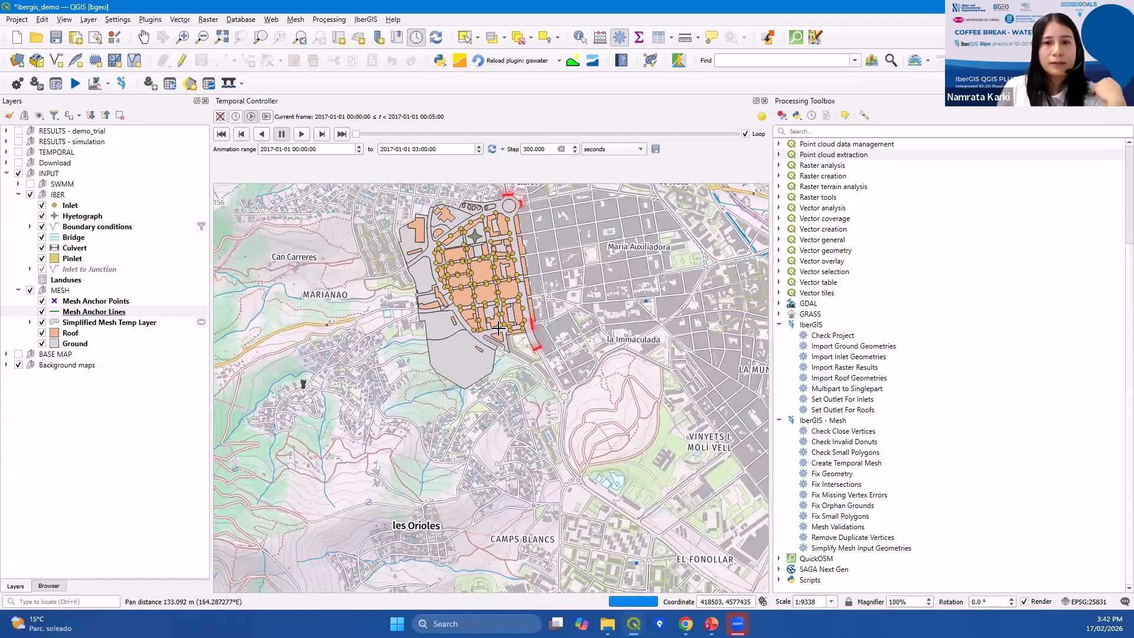
pyautogui.scroll(3, 536, 323)
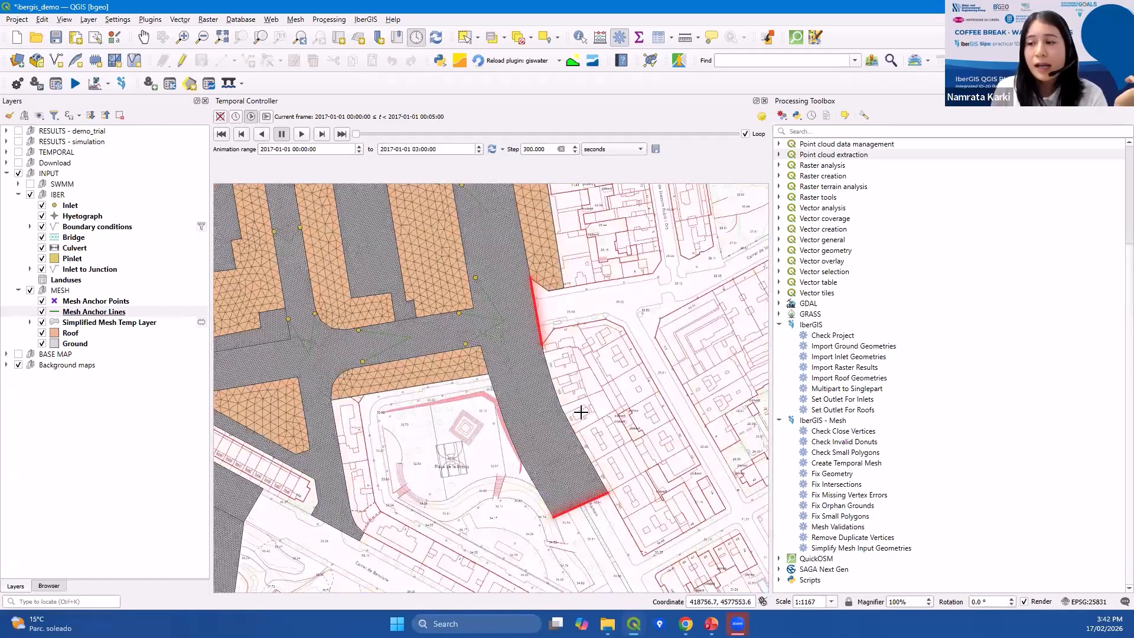
pyautogui.click(99, 311)
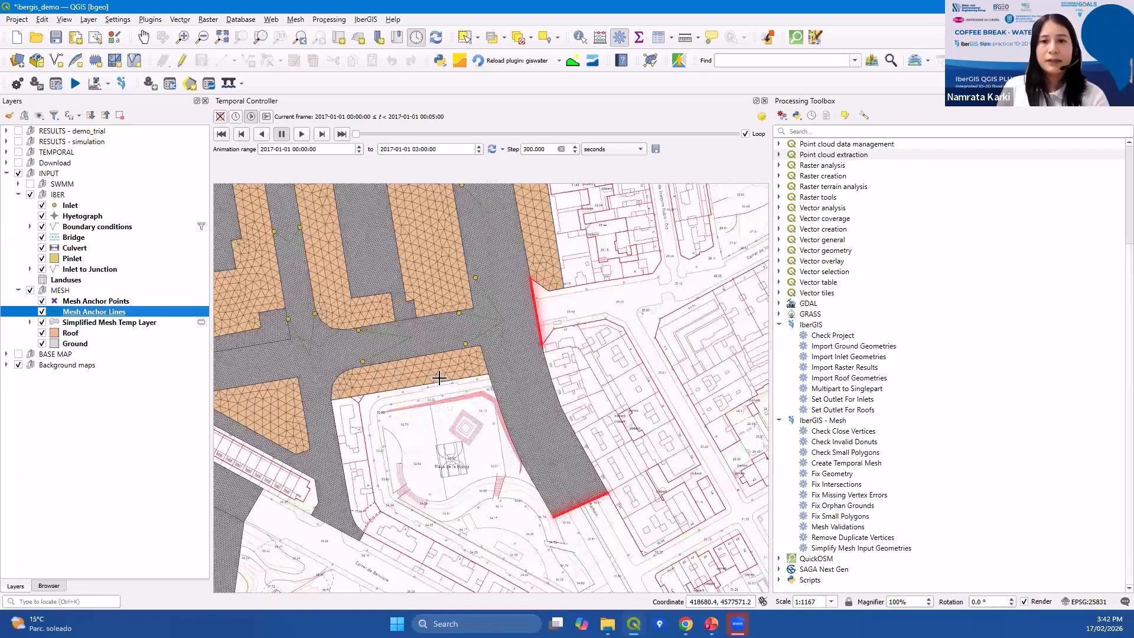
pyautogui.scroll(-1, 439, 377)
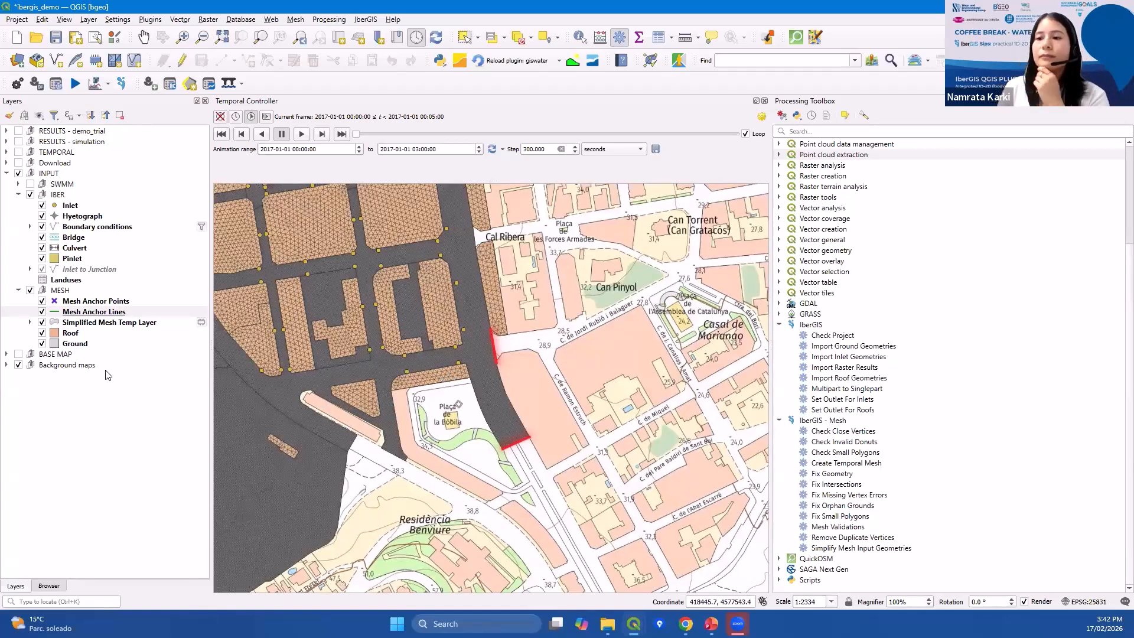
pyautogui.click(119, 323)
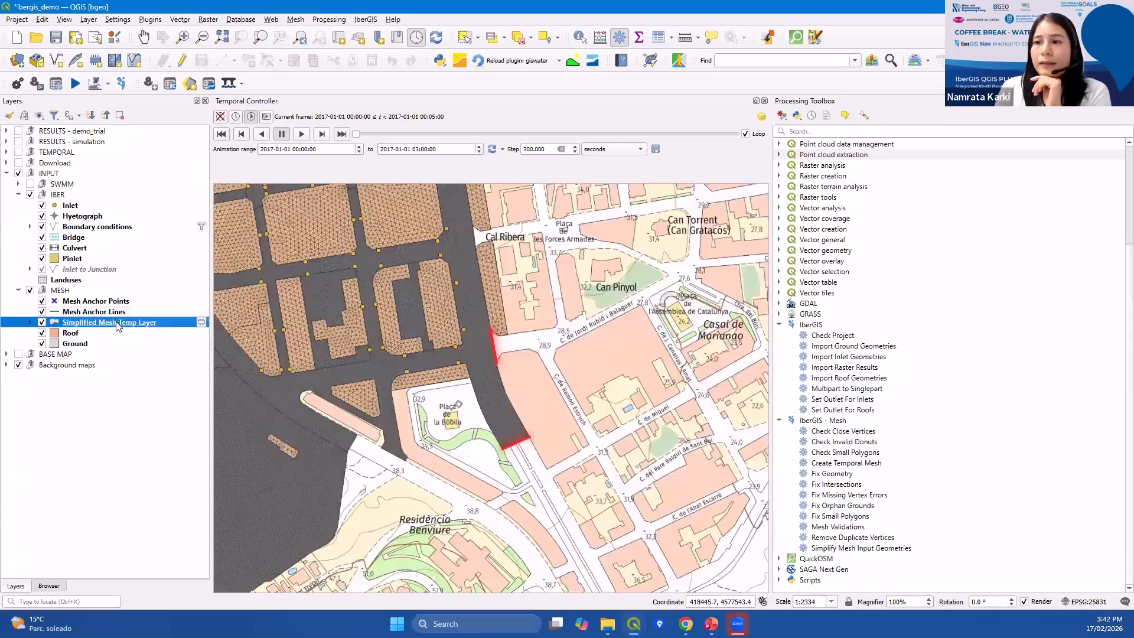
pyautogui.click(117, 303)
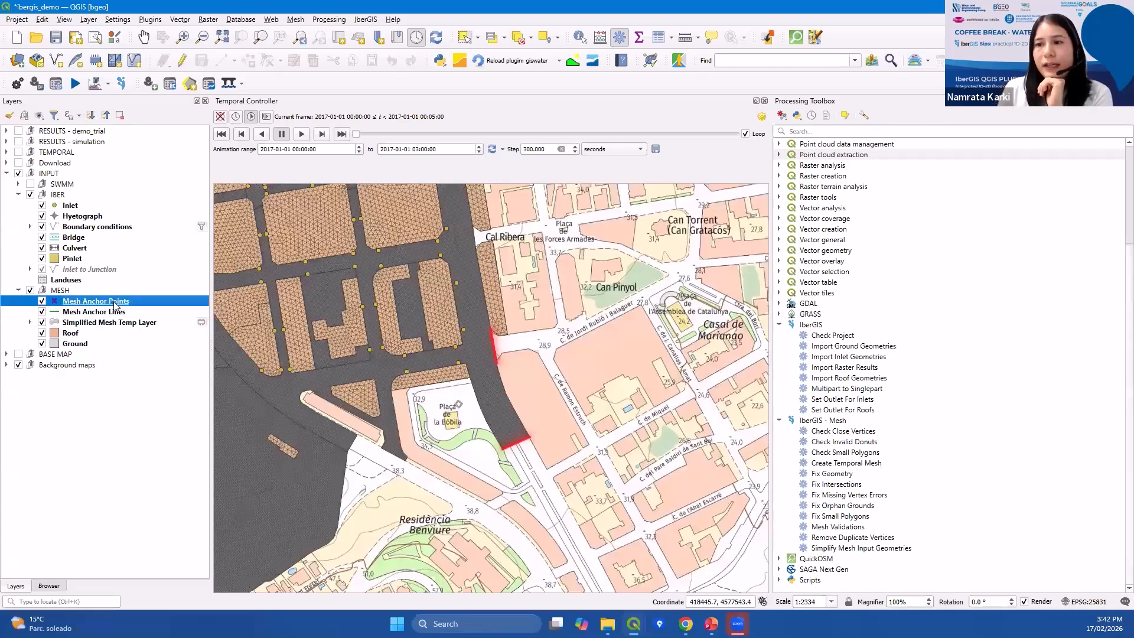
pyautogui.click(112, 260)
pyautogui.click(111, 269)
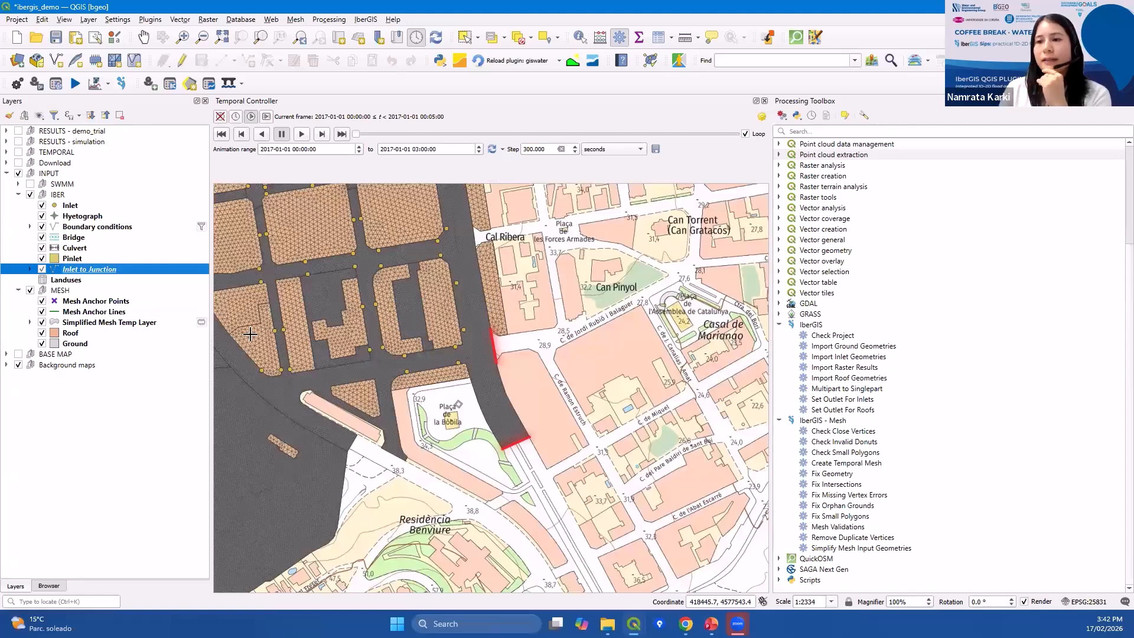
pyautogui.moveTo(406, 345); pyautogui.dragTo(423, 346)
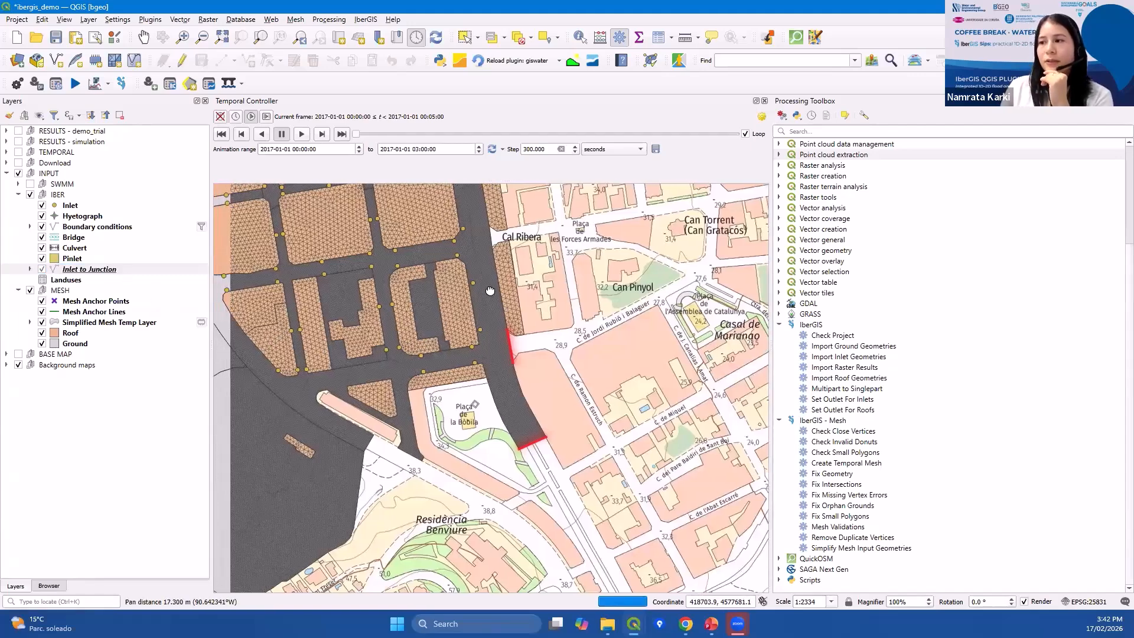
pyautogui.moveTo(459, 257); pyautogui.dragTo(464, 273)
pyautogui.scroll(1, 463, 273)
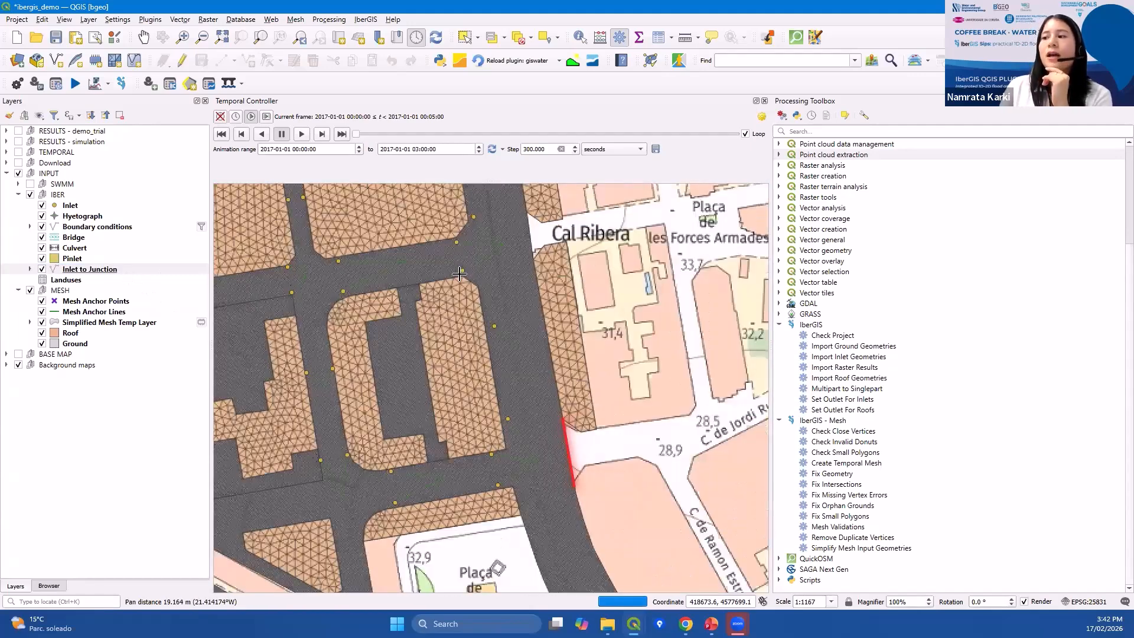
pyautogui.scroll(1, 487, 251)
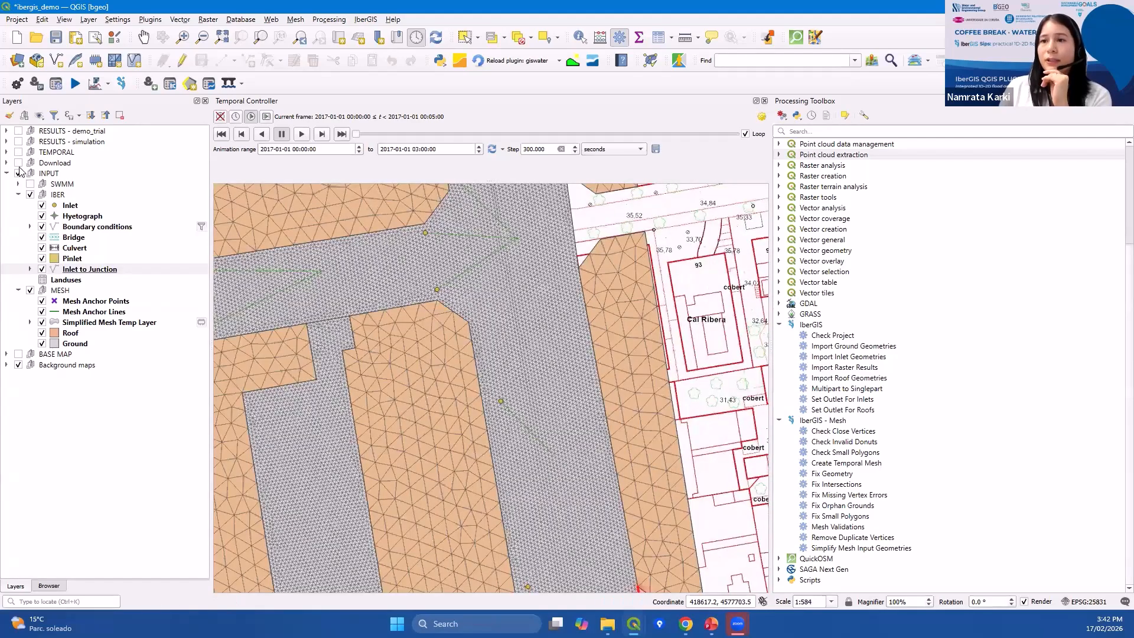
# Hide the Simplified Mesh Temp Layer and examine the inlet-to-junction connections along the streets.
pyautogui.click(42, 322)
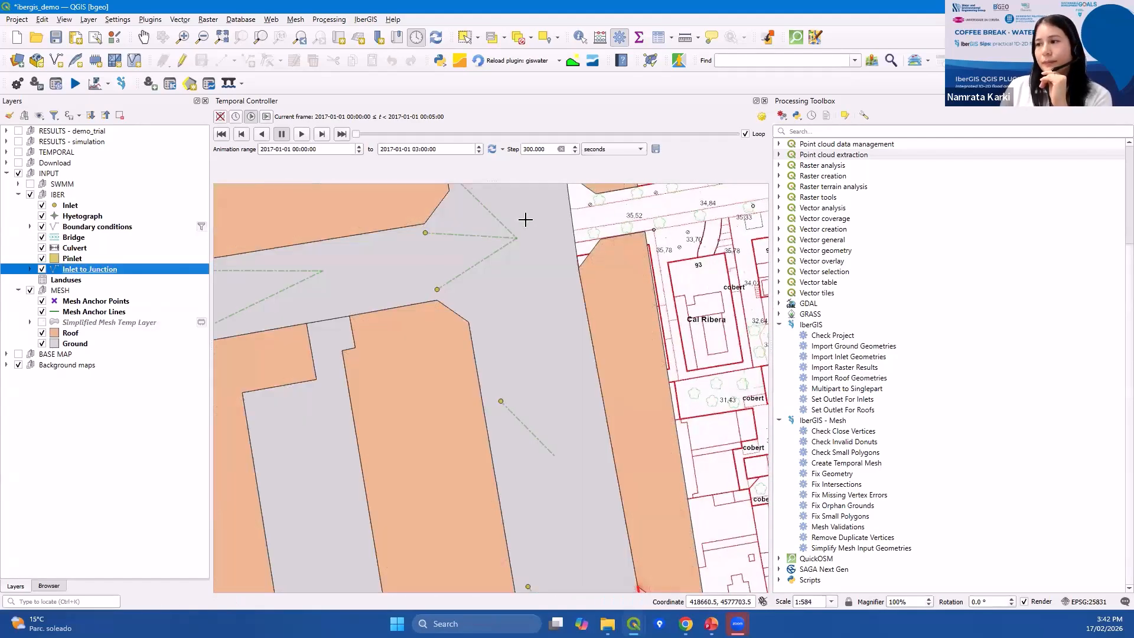
pyautogui.scroll(-1, 508, 266)
pyautogui.moveTo(351, 301); pyautogui.dragTo(402, 304)
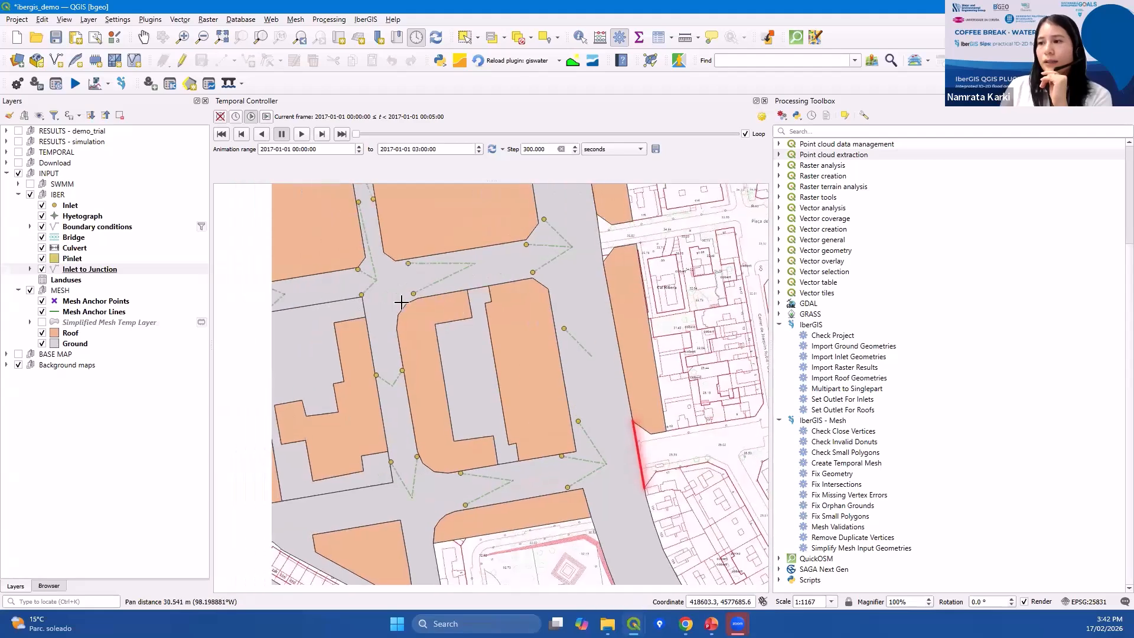
pyautogui.scroll(-1, 452, 317)
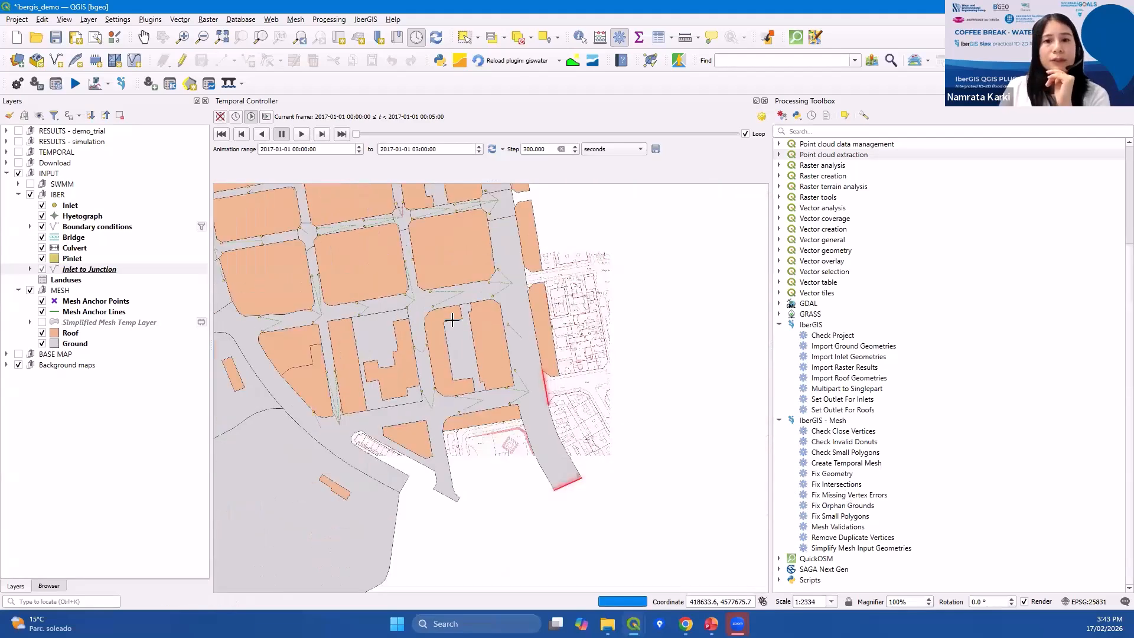
pyautogui.scroll(1, 450, 269)
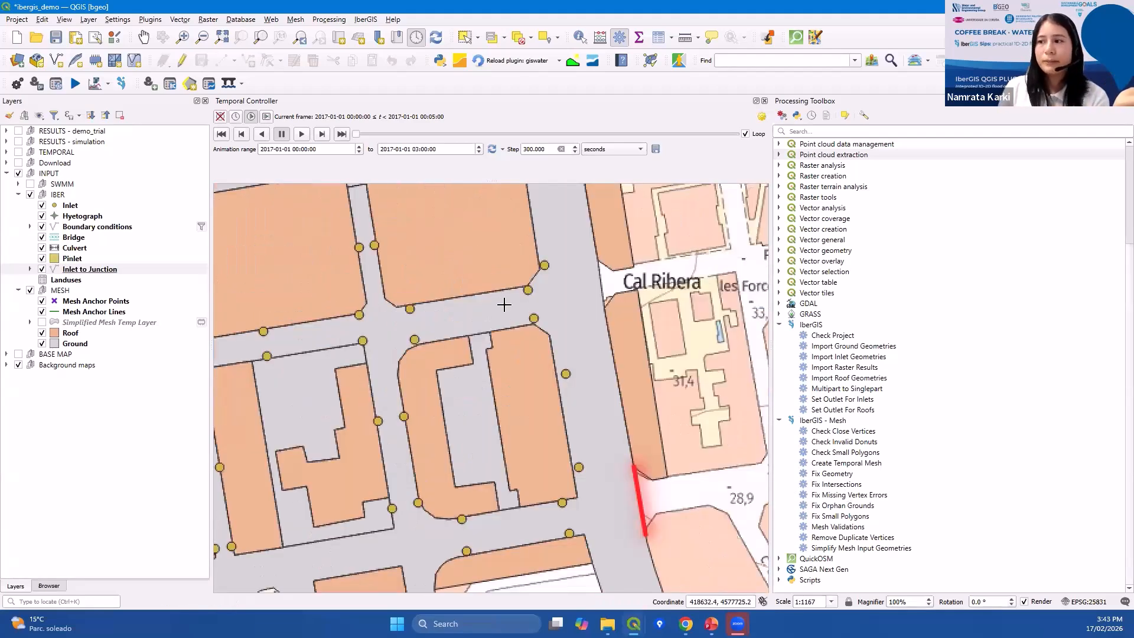
pyautogui.moveTo(625, 344); pyautogui.dragTo(608, 335)
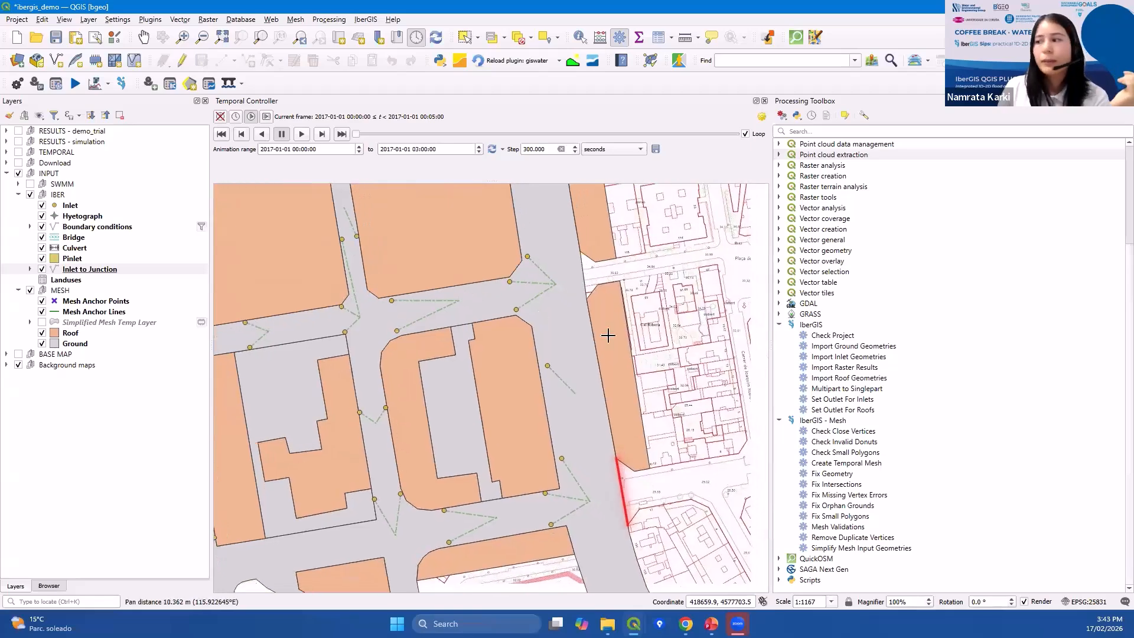
# Examine the Fix Missing Vertex Errors and Fix Small Polygons algorithms in the IberGIS - Mesh group.
pyautogui.click(851, 495)
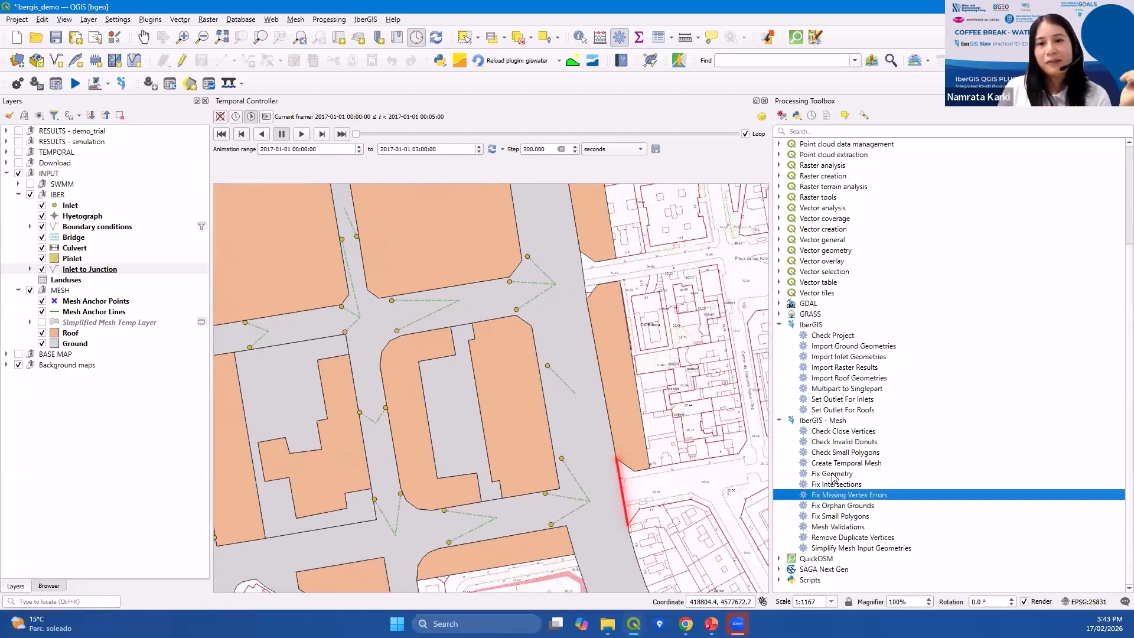
pyautogui.click(846, 517)
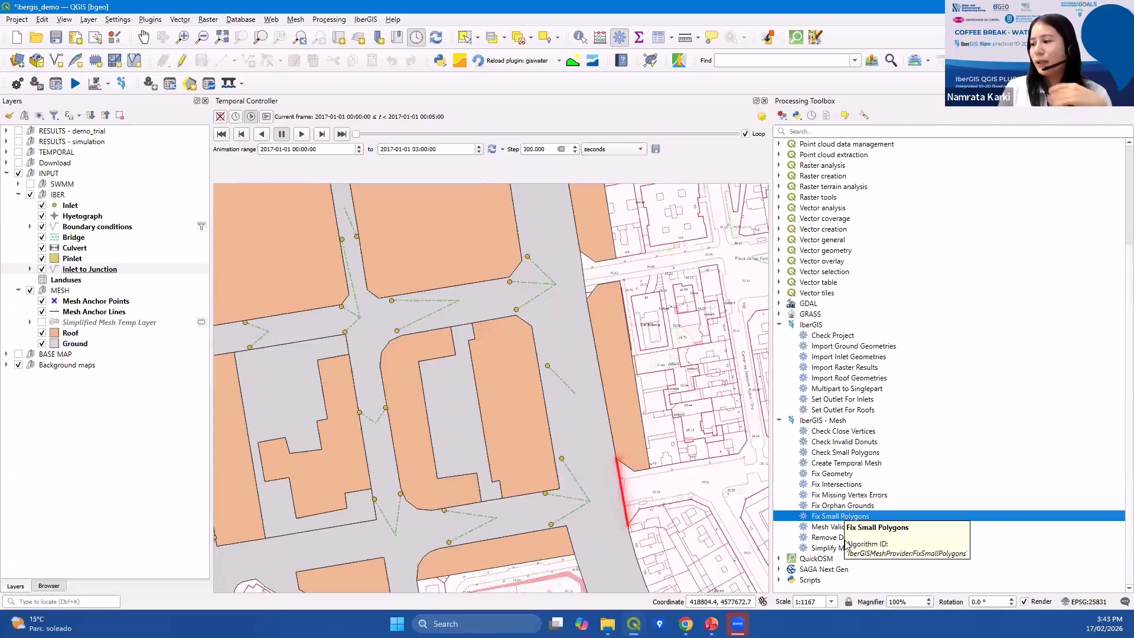
pyautogui.scroll(-1, 396, 298)
pyautogui.moveTo(313, 363); pyautogui.dragTo(397, 359)
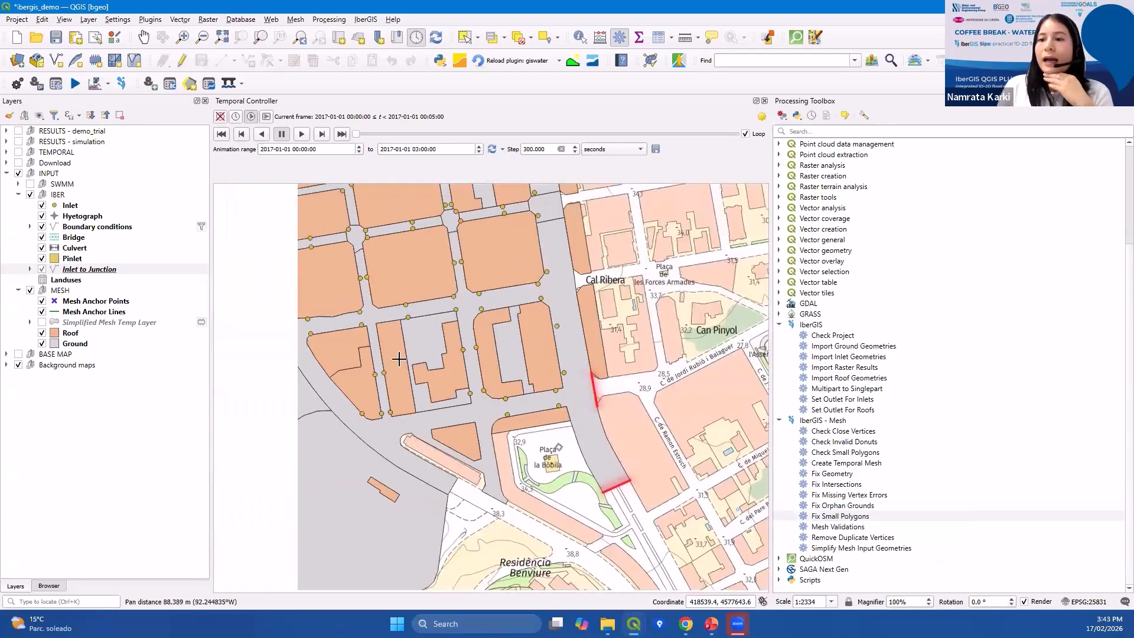
pyautogui.moveTo(367, 302); pyautogui.dragTo(414, 302)
# Open the Execute model dialog and review the Go2Iber project and SWMM options, accepting them unchanged.
pyautogui.click(73, 85)
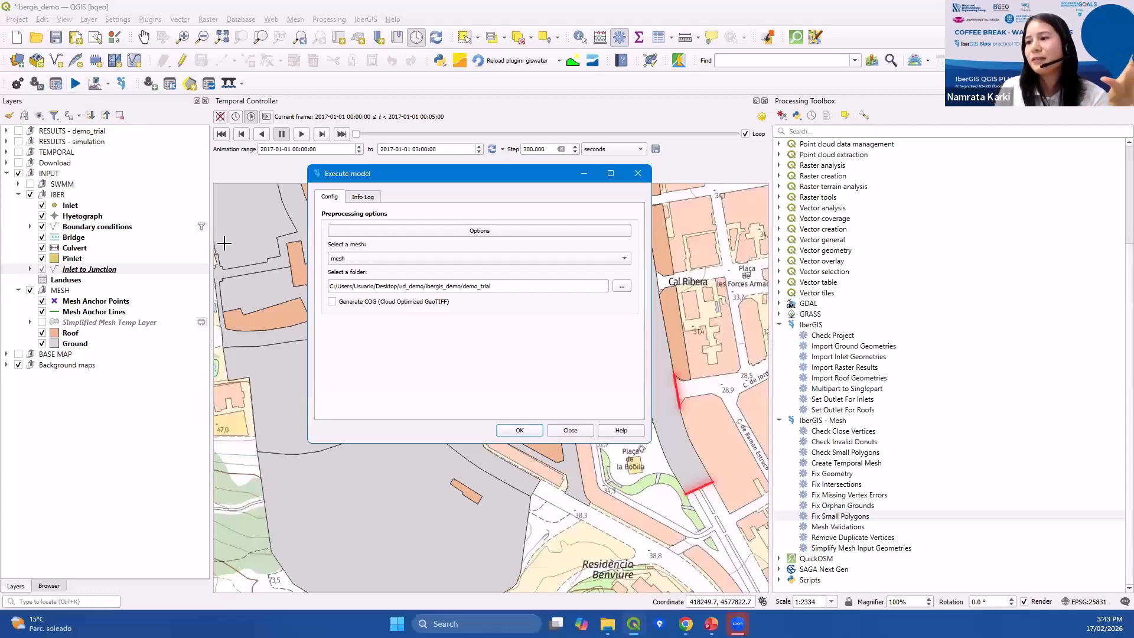
pyautogui.click(439, 231)
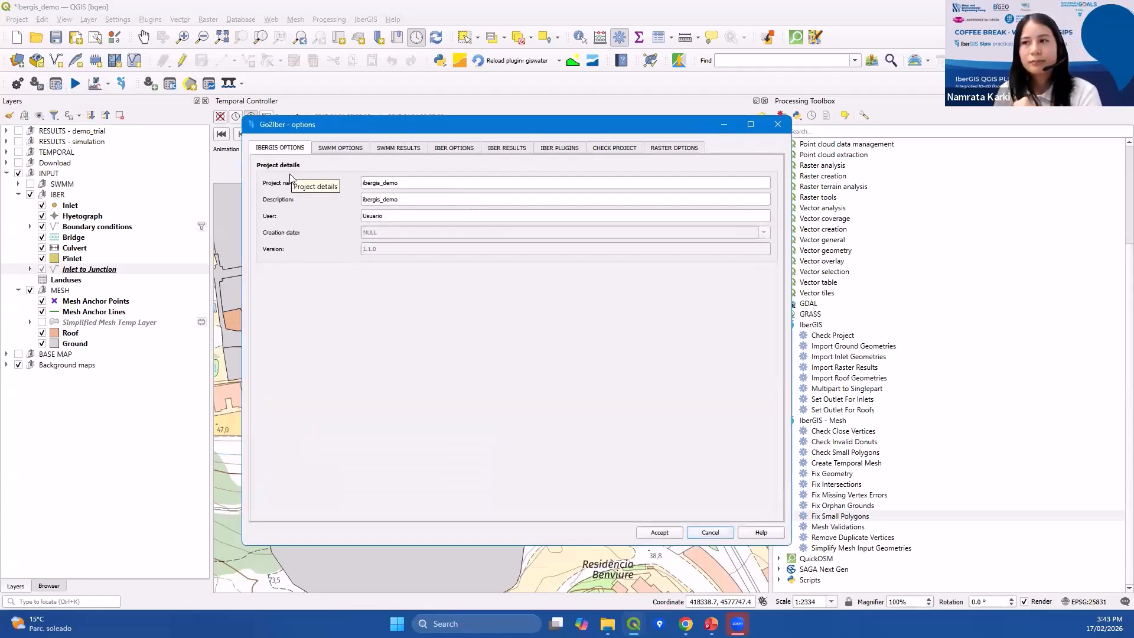
pyautogui.click(338, 153)
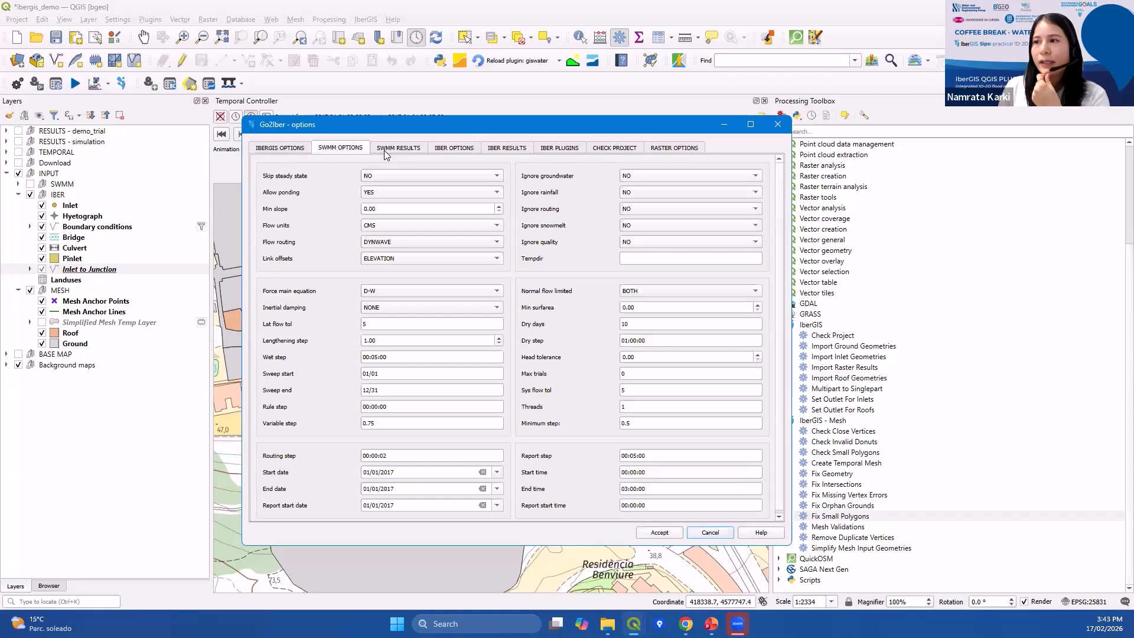
pyautogui.click(659, 533)
# Run the model with the mesh named mesh, saving to the demo_trial1 folder under ibergis_demo.
pyautogui.click(380, 261)
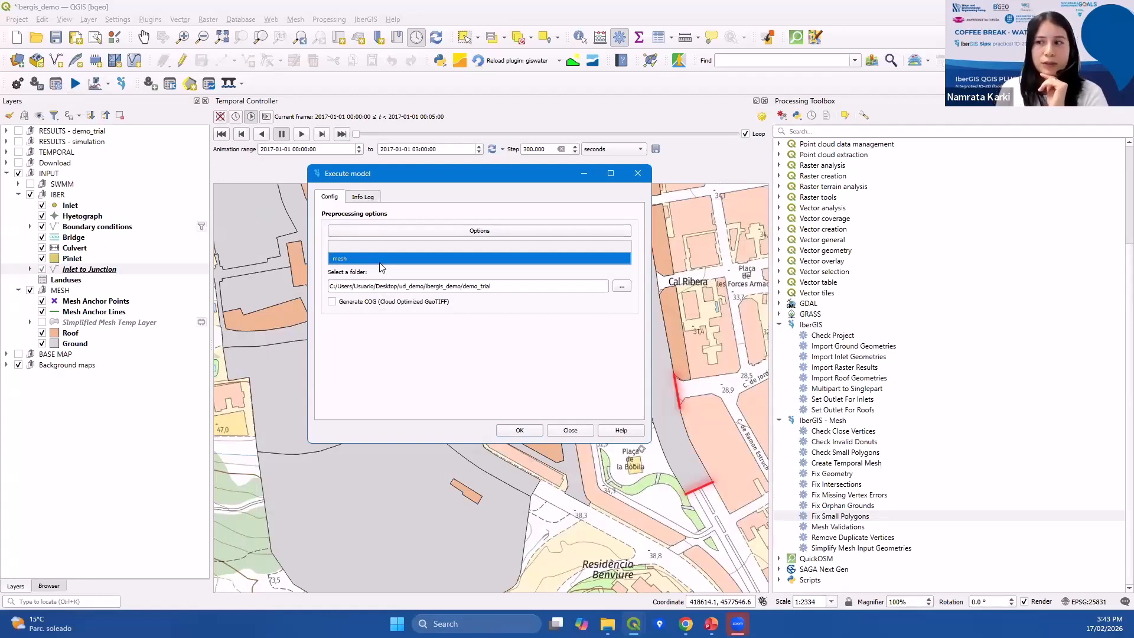
pyautogui.click(412, 262)
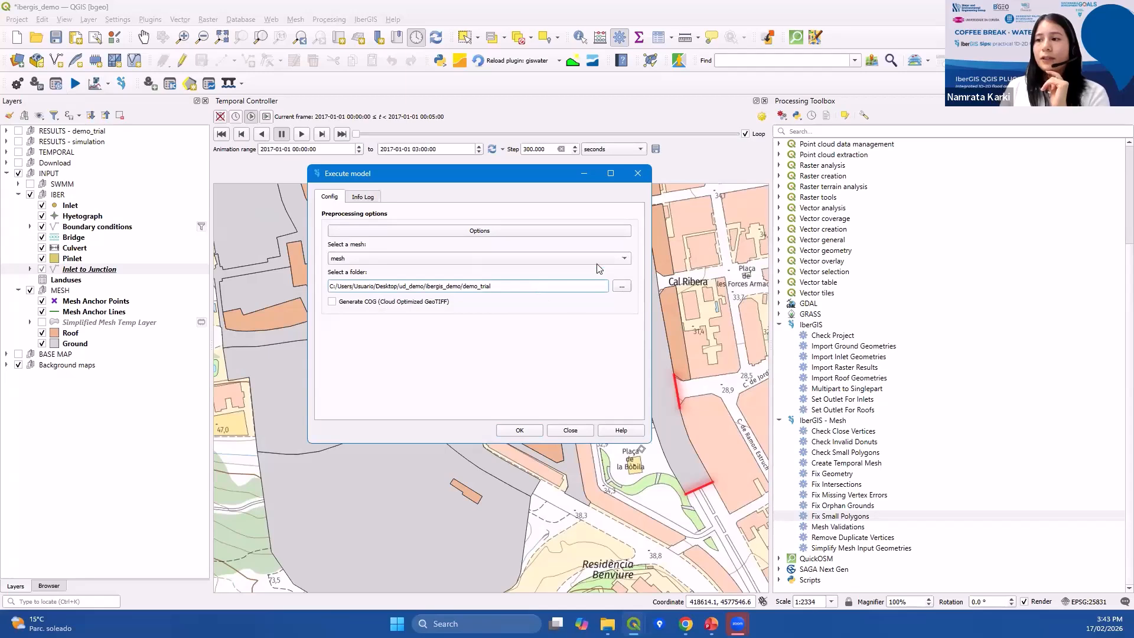
pyautogui.click(621, 286)
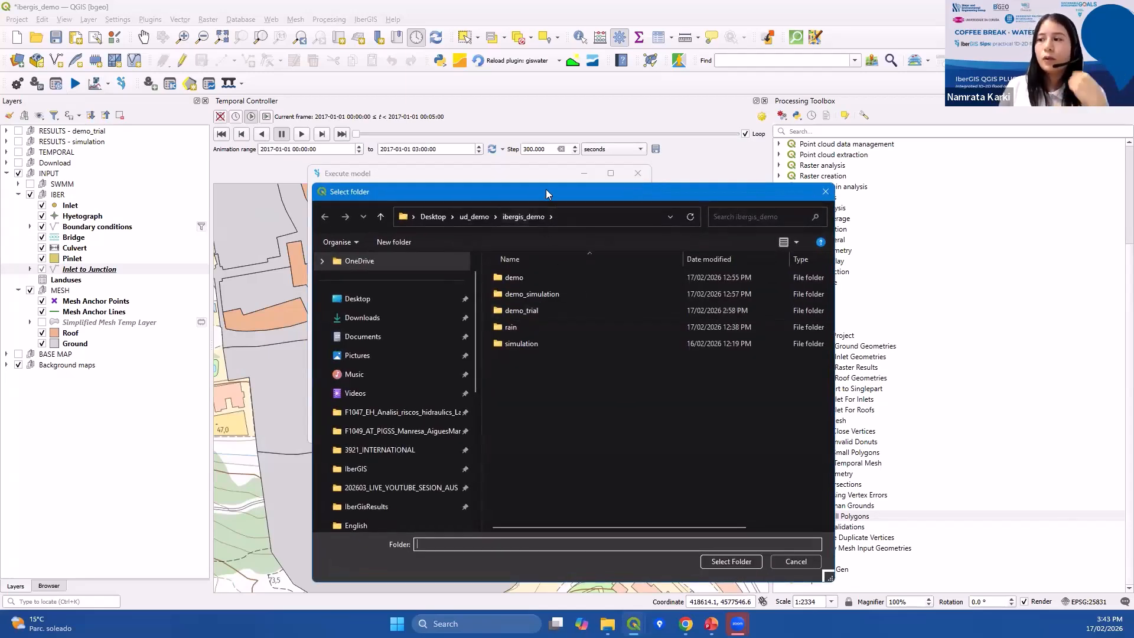
pyautogui.moveTo(545, 189); pyautogui.dragTo(537, 196)
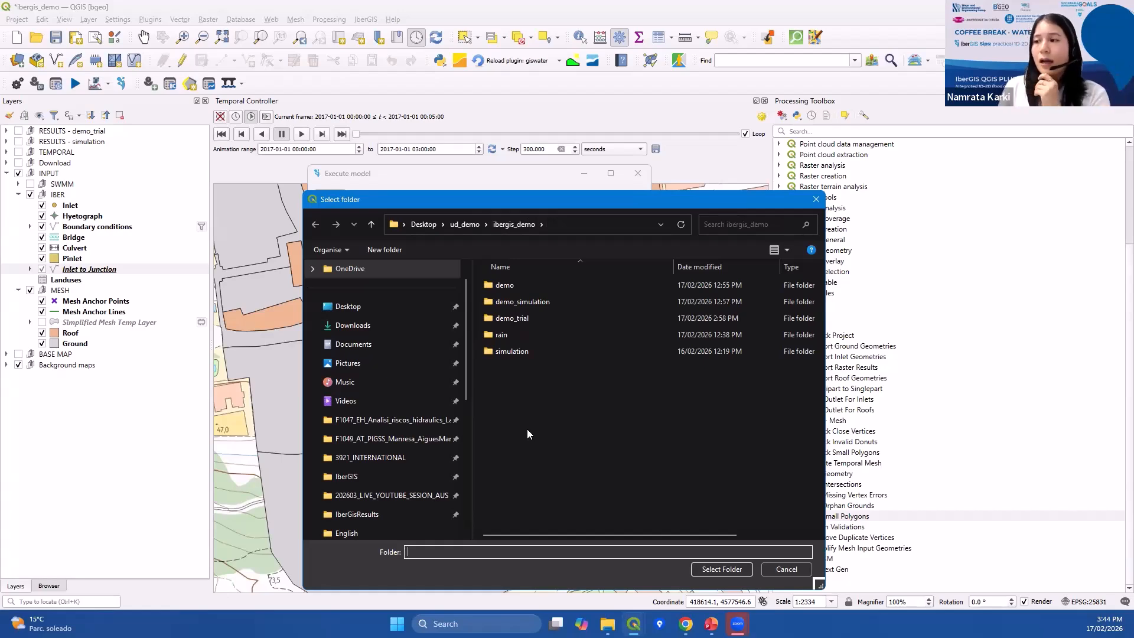
pyautogui.click(816, 199)
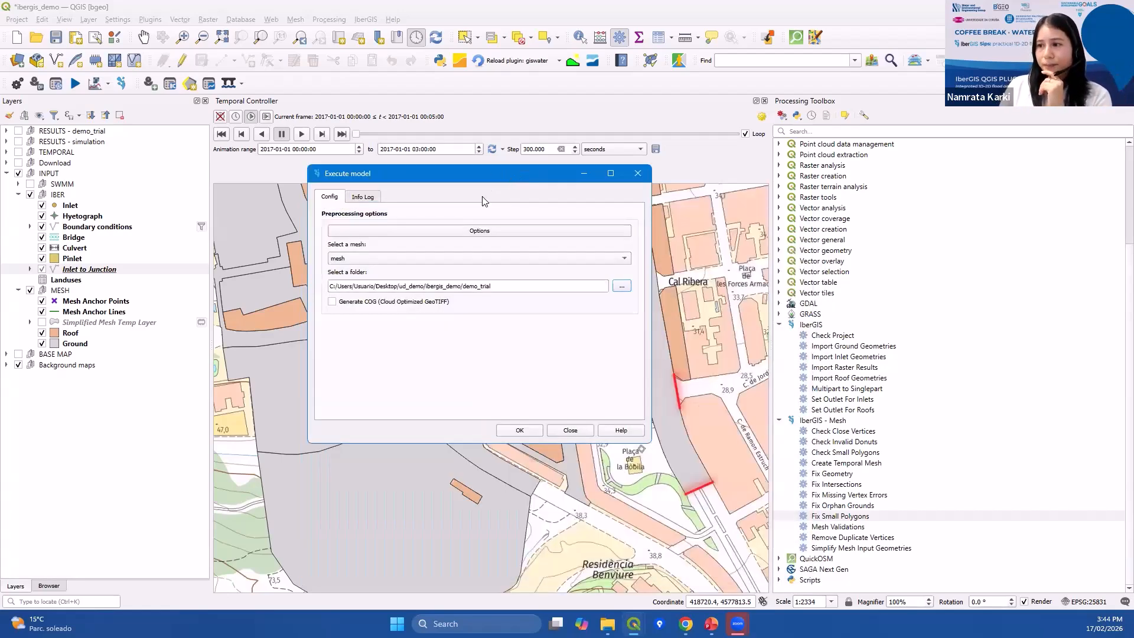
pyautogui.click(531, 286)
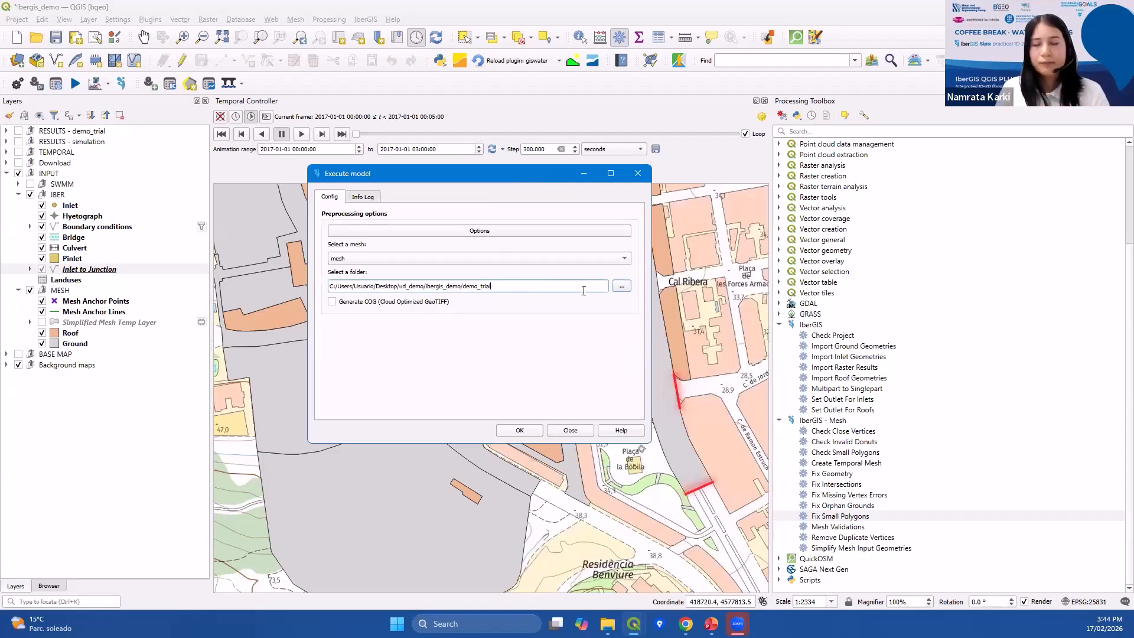
pyautogui.write('1')
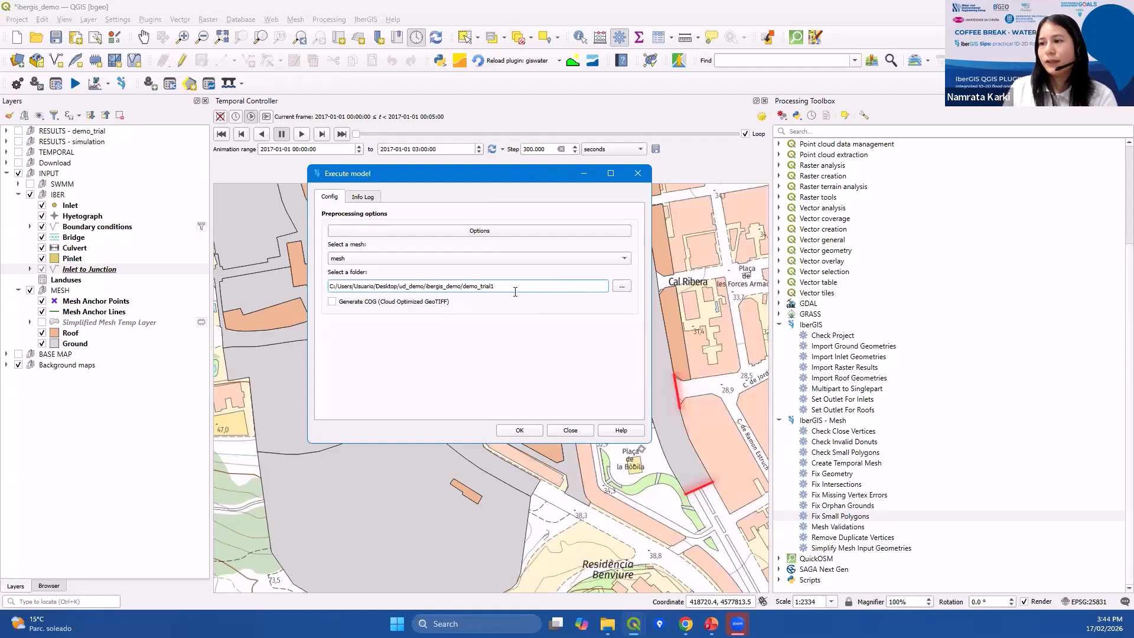
pyautogui.click(512, 430)
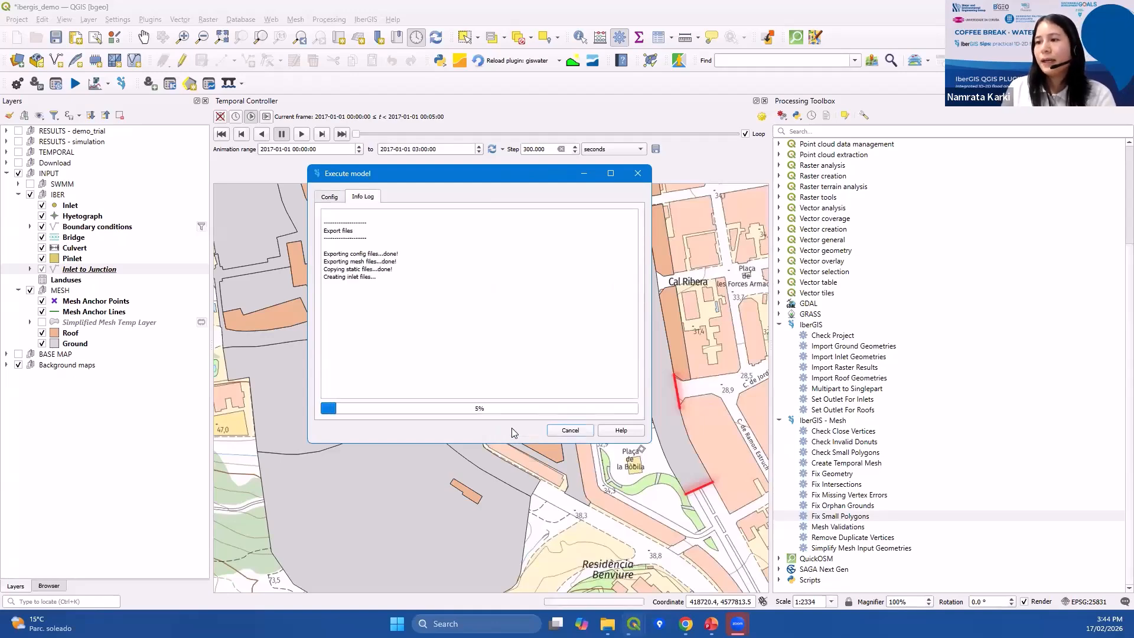
# Move the Execute model dialog and scroll through and select the simulation's info log.
pyautogui.moveTo(401, 165); pyautogui.dragTo(398, 49)
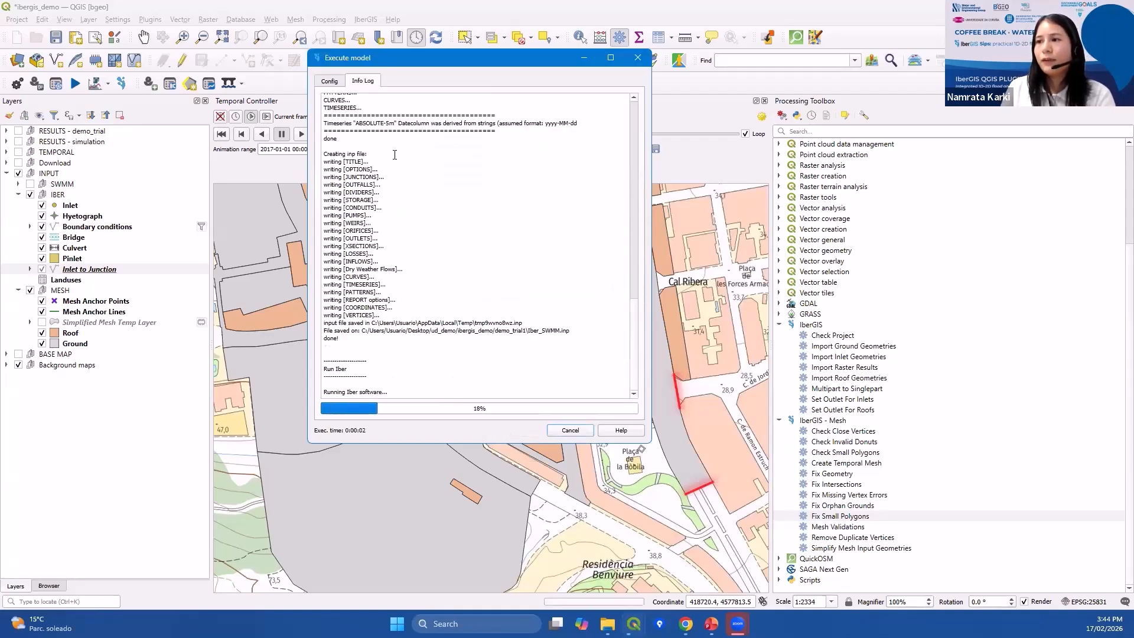
pyautogui.scroll(15, 398, 206)
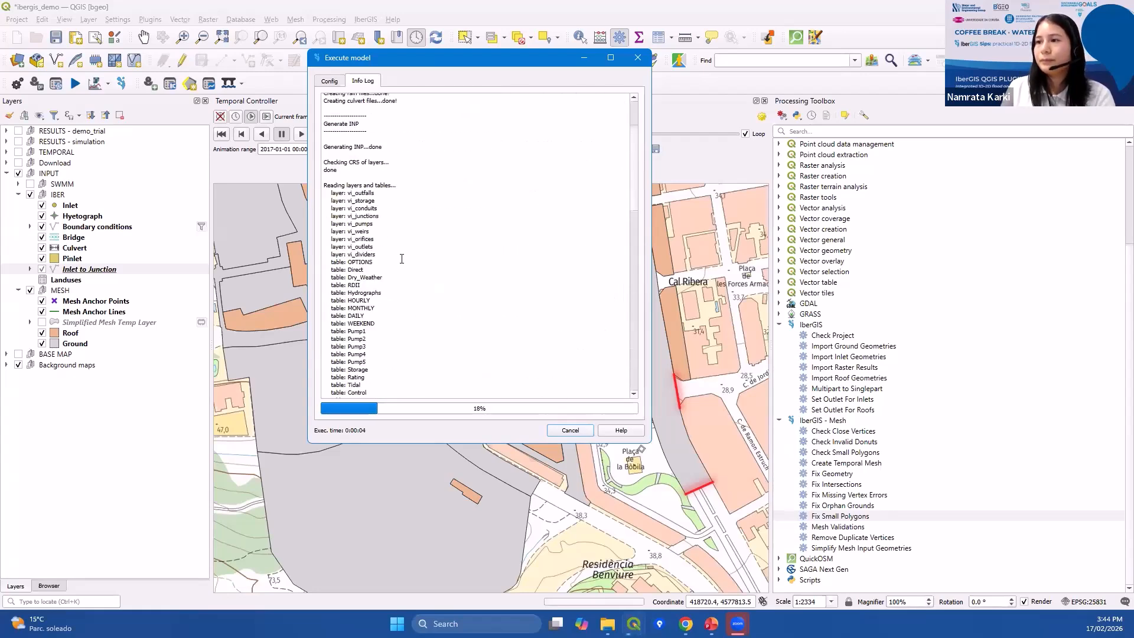
pyautogui.moveTo(344, 161); pyautogui.dragTo(401, 254)
pyautogui.moveTo(337, 277); pyautogui.dragTo(477, 288)
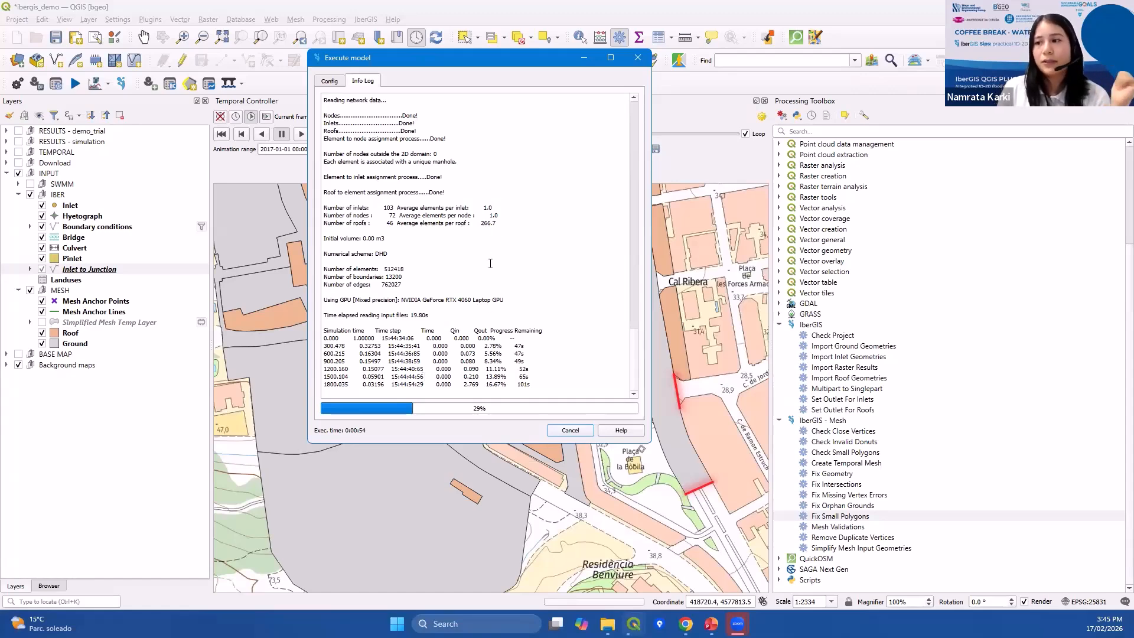
pyautogui.hotkey('ctrl', 'a')
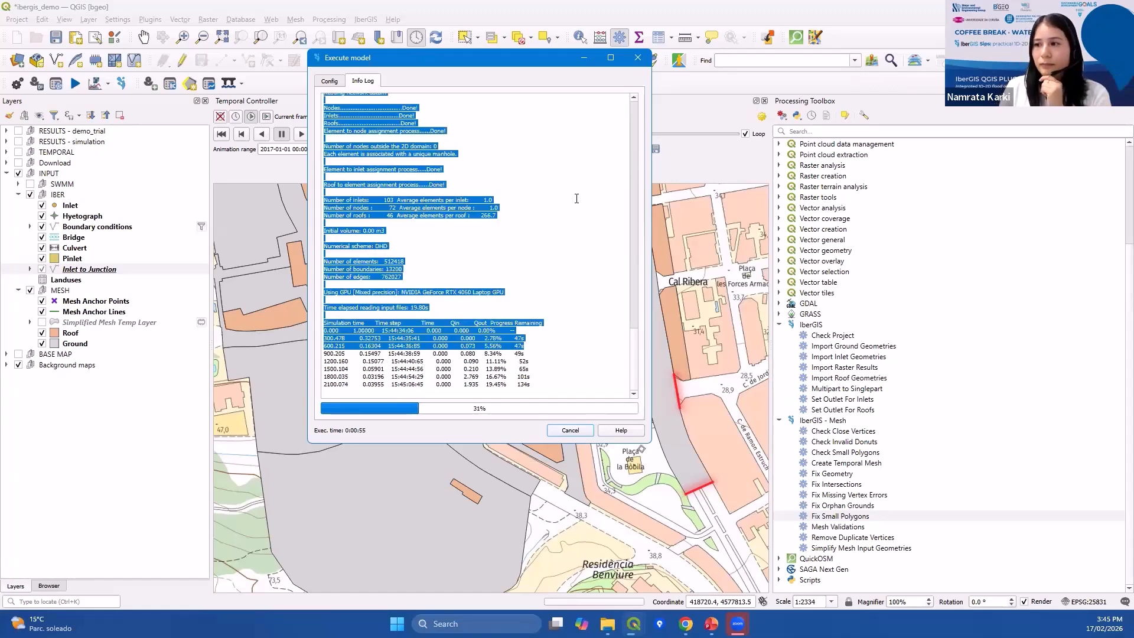
# Close the Execute model dialog and select the RESULTS - simulation layer group.
pyautogui.click(638, 57)
pyautogui.click(46, 143)
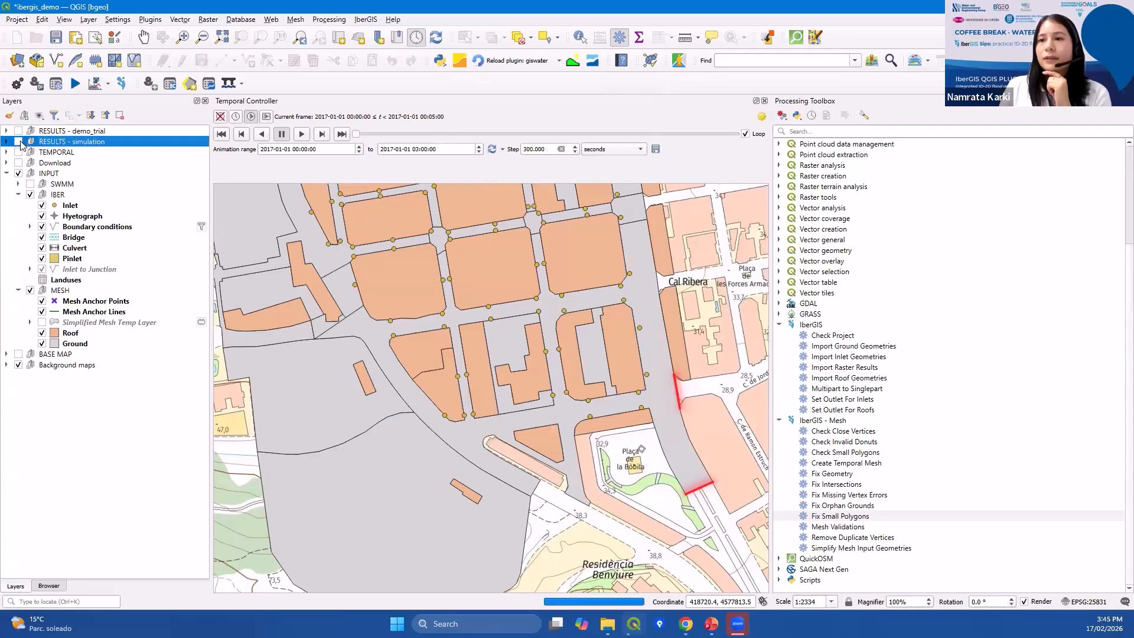
pyautogui.scroll(-3, 416, 313)
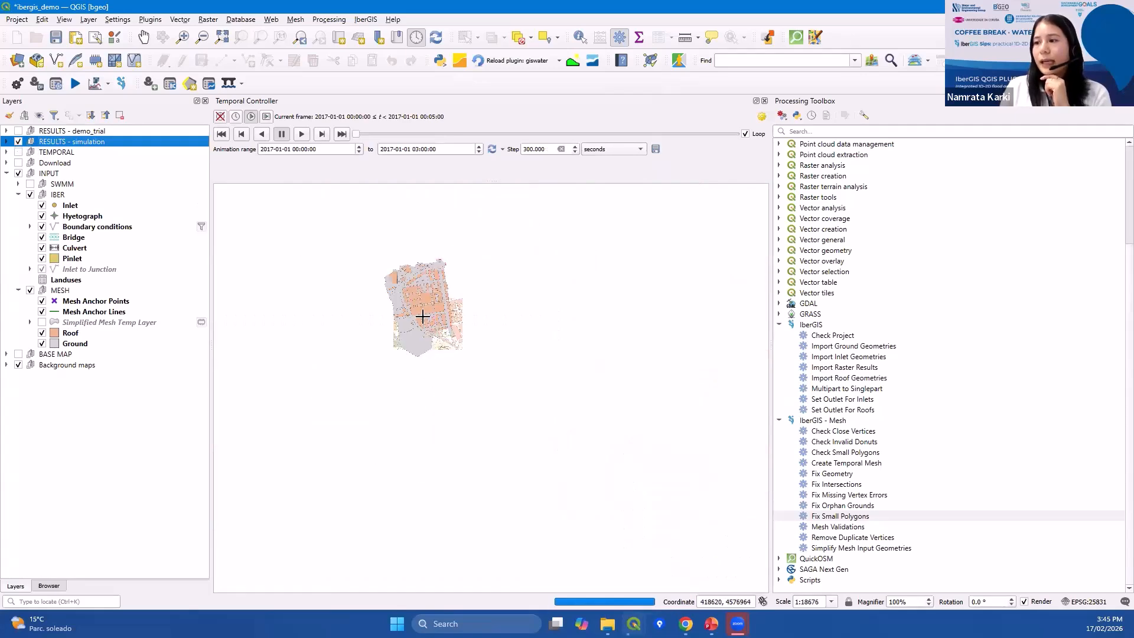
# Expand the RESULTS - simulation group and select the simulation - Depth timeseries layer.
pyautogui.click(7, 141)
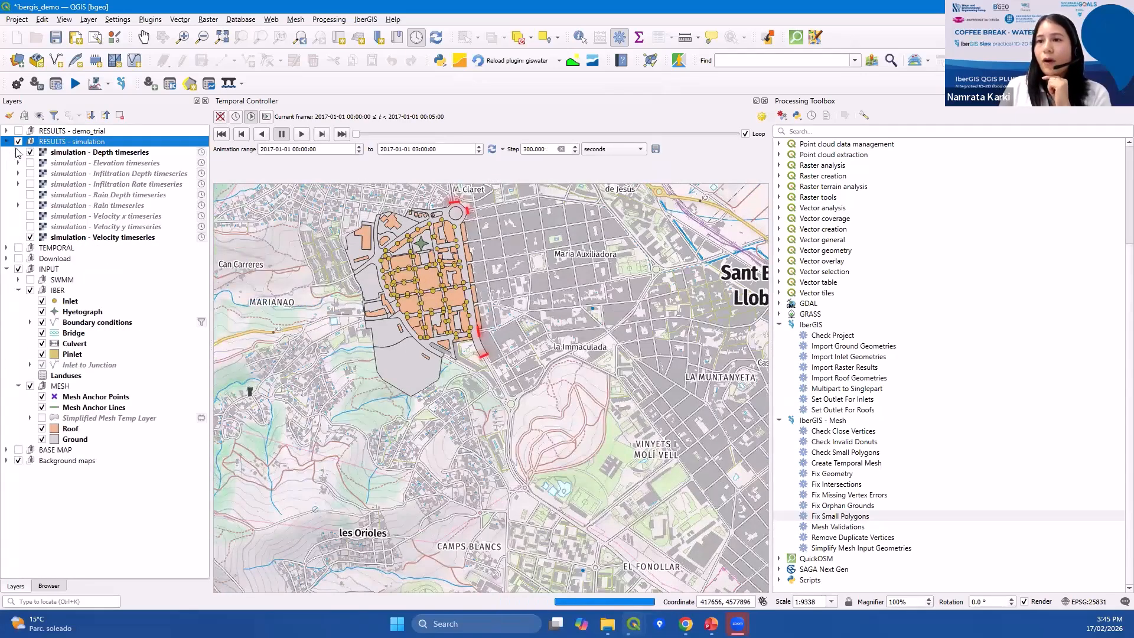
pyautogui.click(74, 163)
pyautogui.click(77, 153)
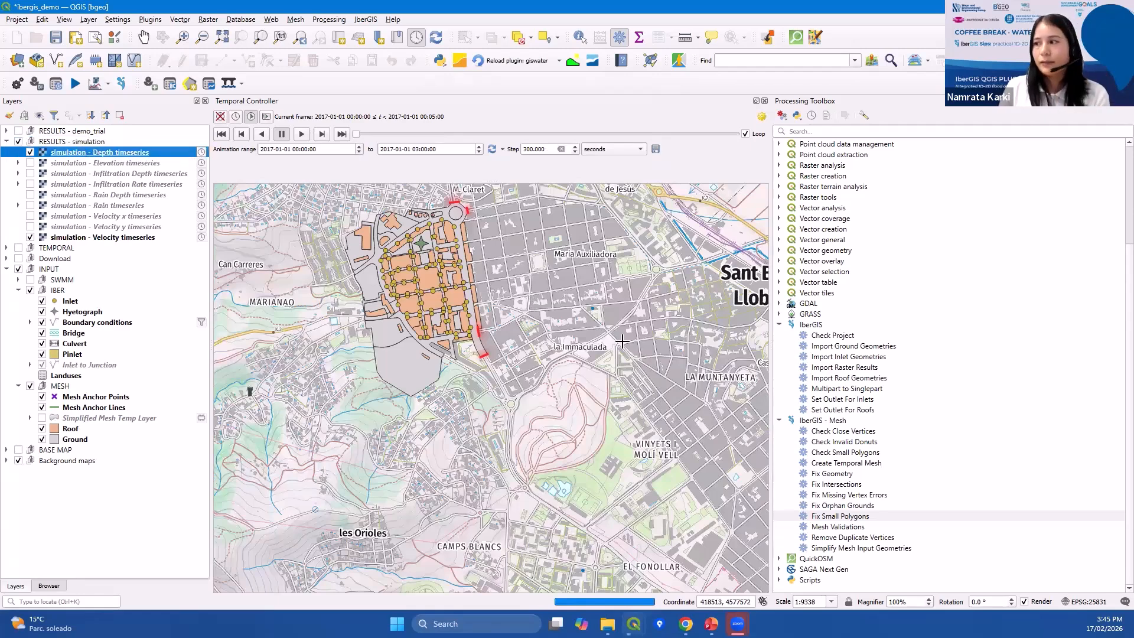
pyautogui.moveTo(772, 313); pyautogui.dragTo(843, 313)
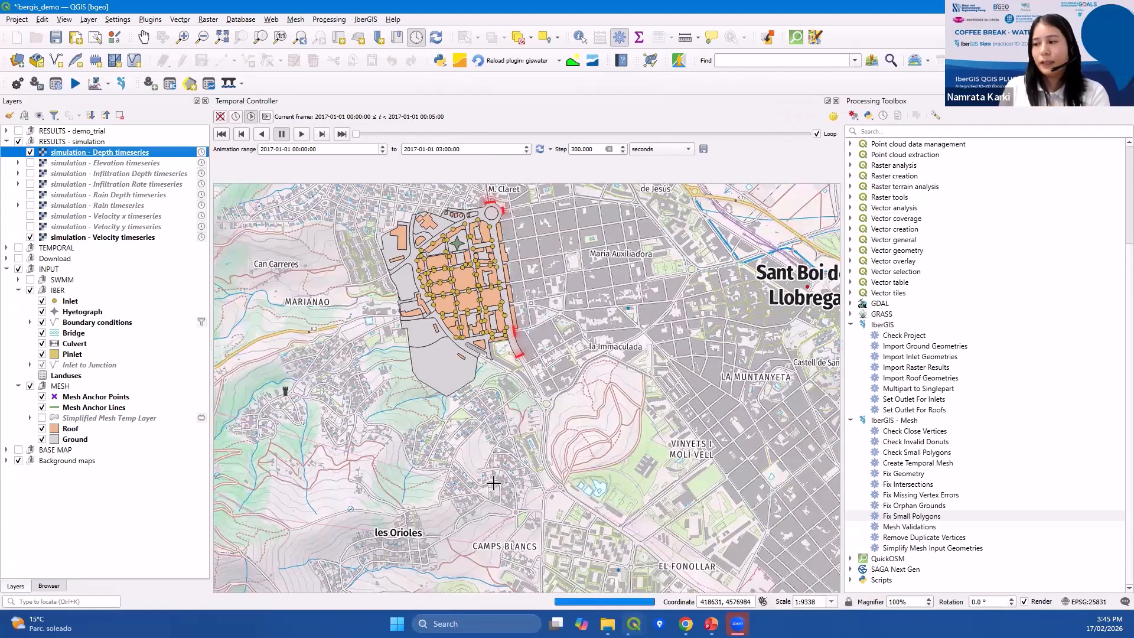
pyautogui.moveTo(425, 283); pyautogui.dragTo(425, 304)
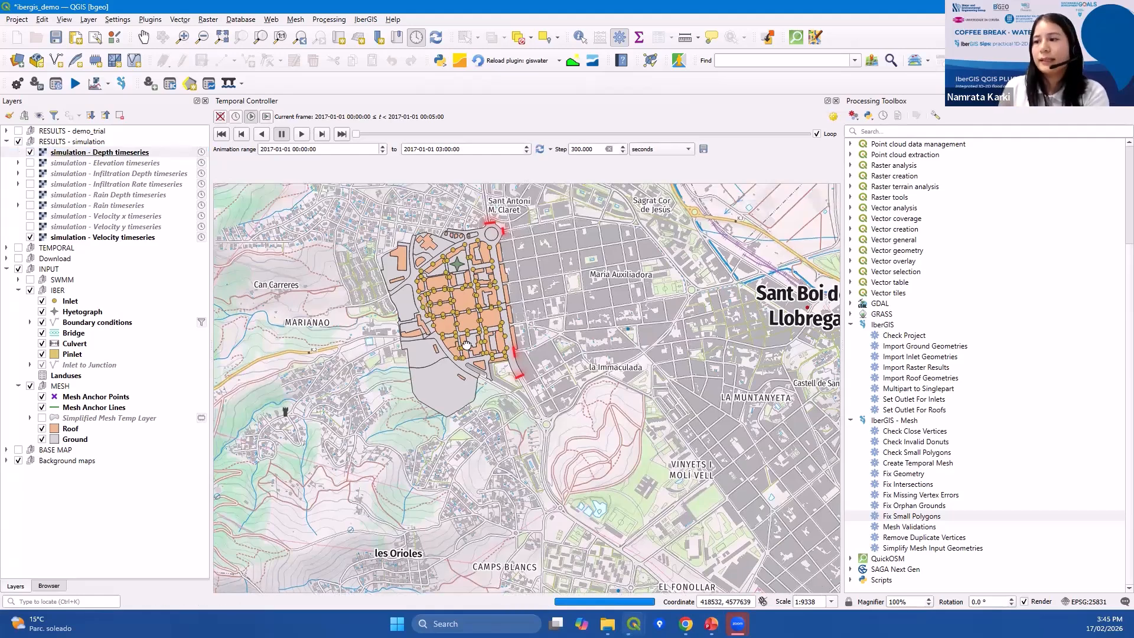
pyautogui.click(130, 152)
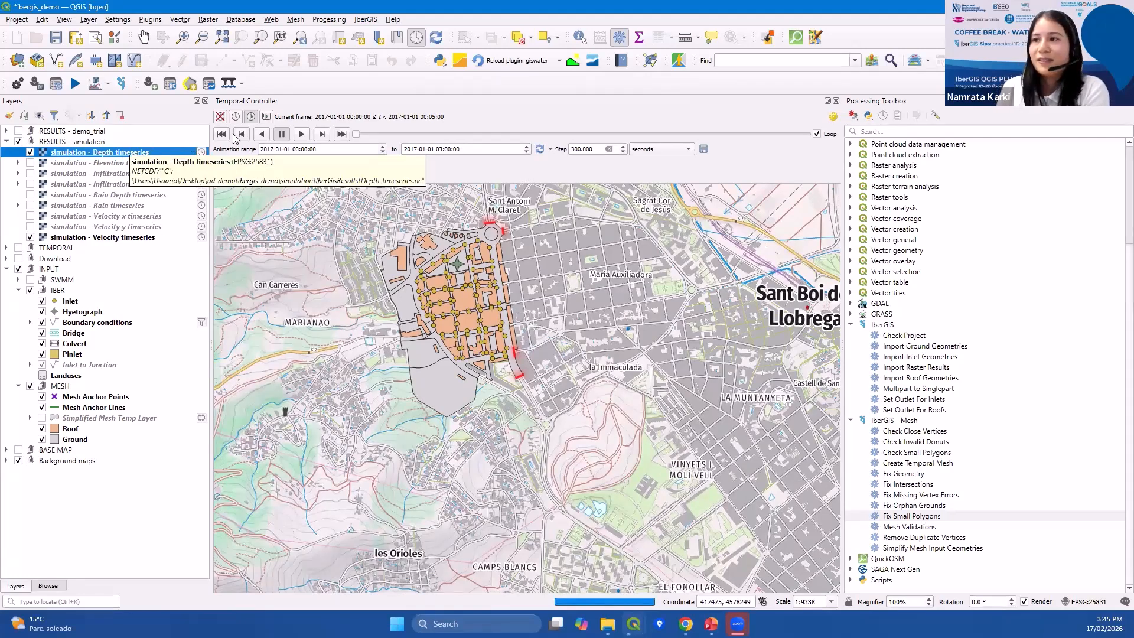
# Play the temporal animation and examine the depth results over the Sant Boi drainage area.
pyautogui.click(302, 135)
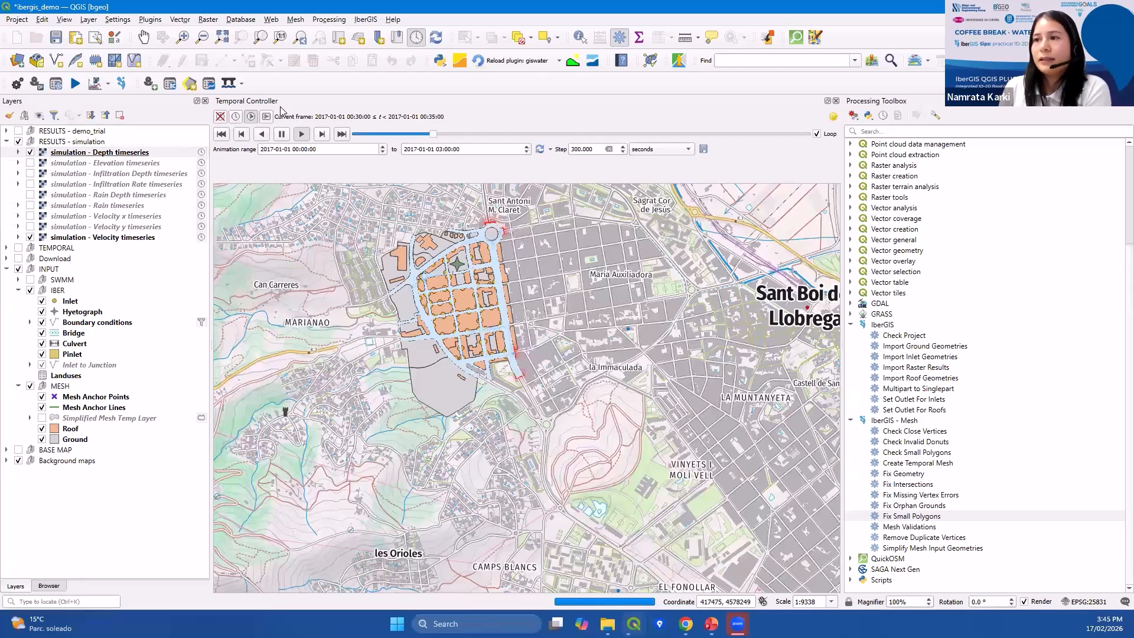
pyautogui.scroll(1, 505, 254)
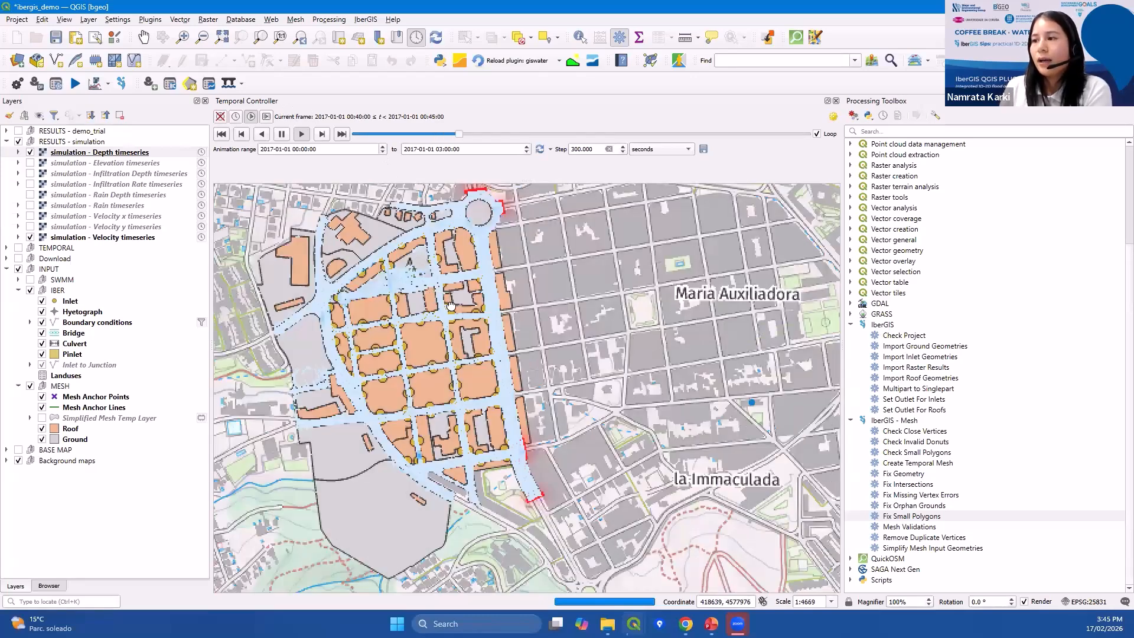
pyautogui.moveTo(450, 306); pyautogui.dragTo(471, 318)
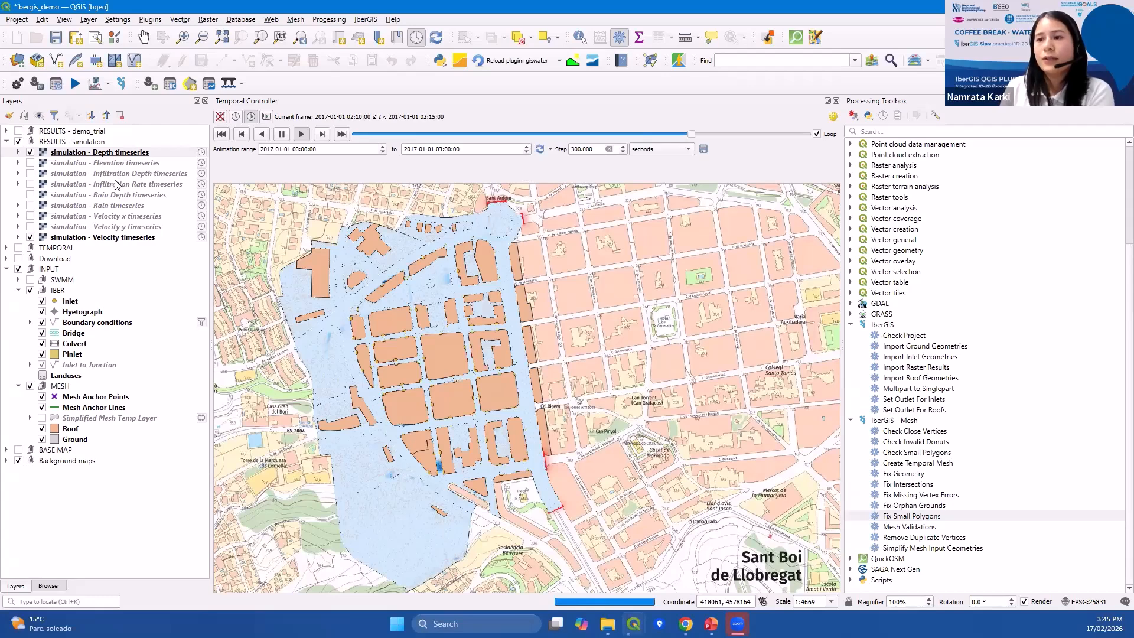
pyautogui.click(30, 152)
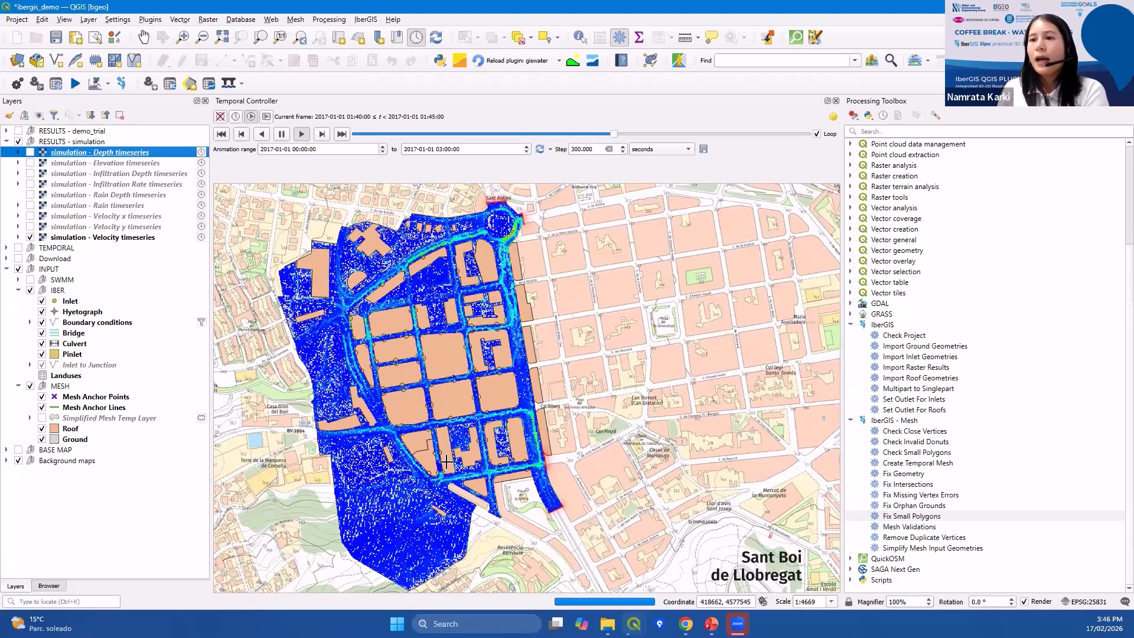
pyautogui.click(6, 142)
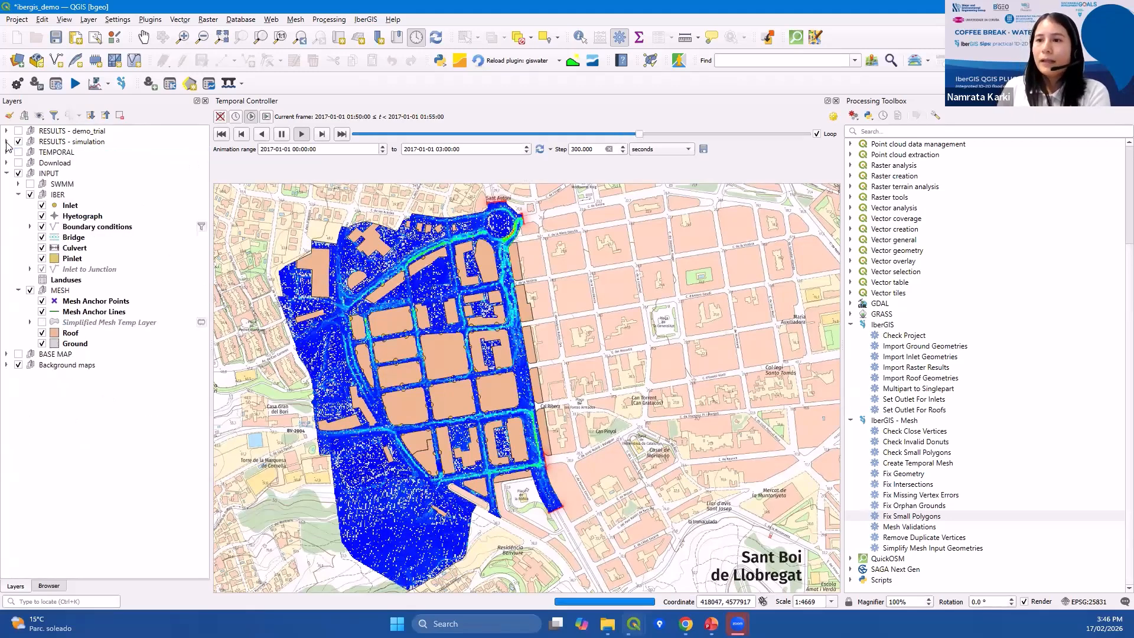
pyautogui.click(6, 141)
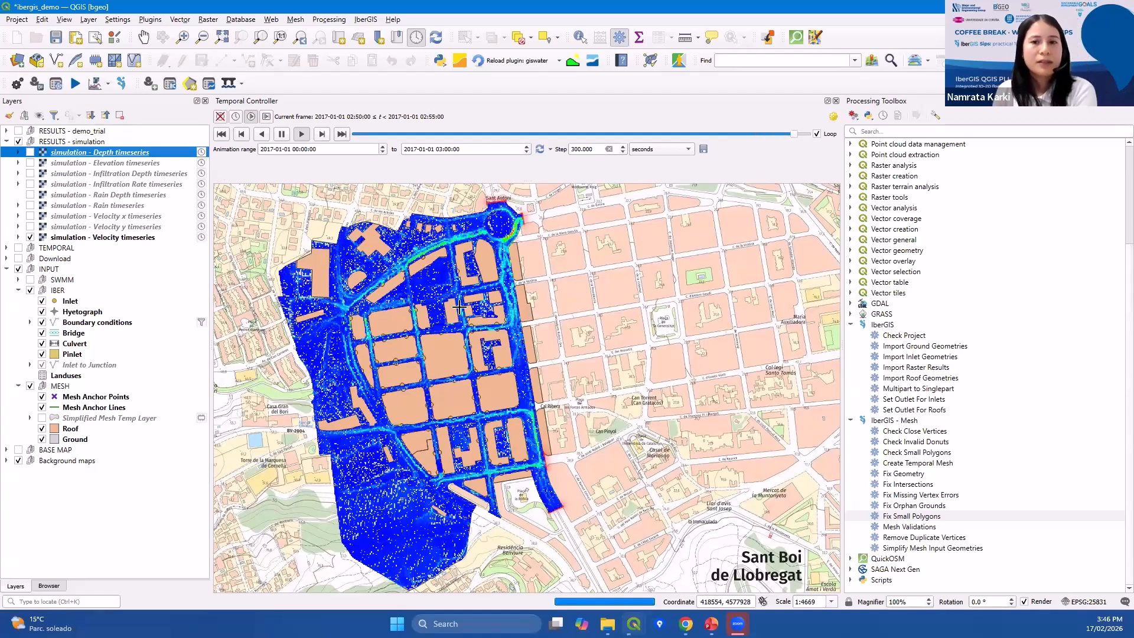
pyautogui.moveTo(447, 331); pyautogui.dragTo(458, 324)
pyautogui.moveTo(460, 365); pyautogui.dragTo(473, 338)
pyautogui.scroll(1, 471, 346)
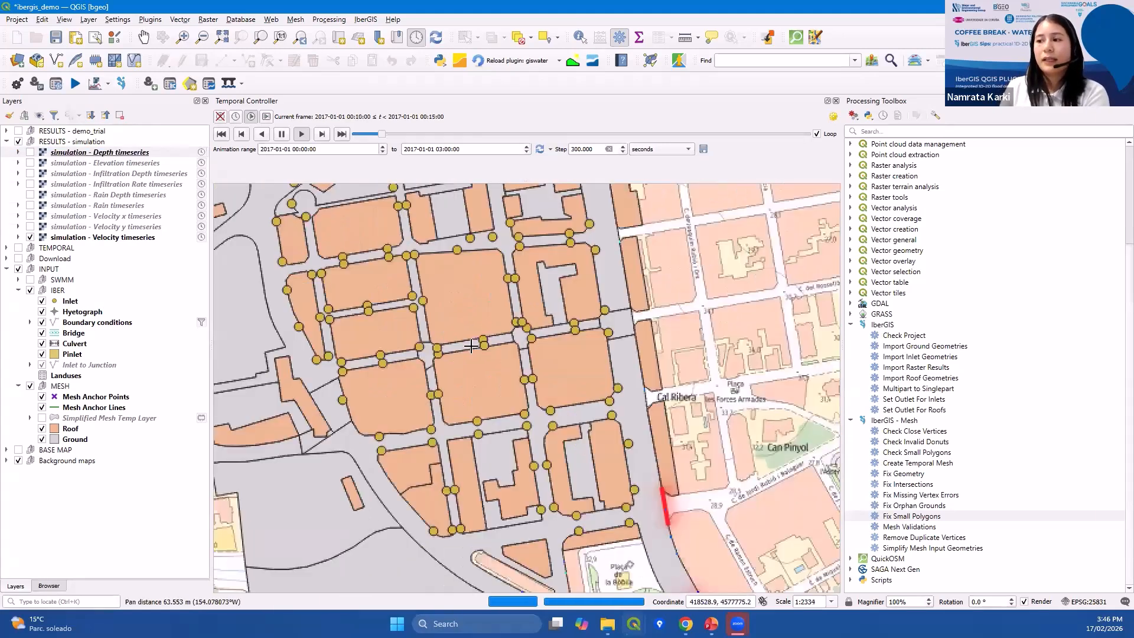
pyautogui.scroll(-1, 471, 346)
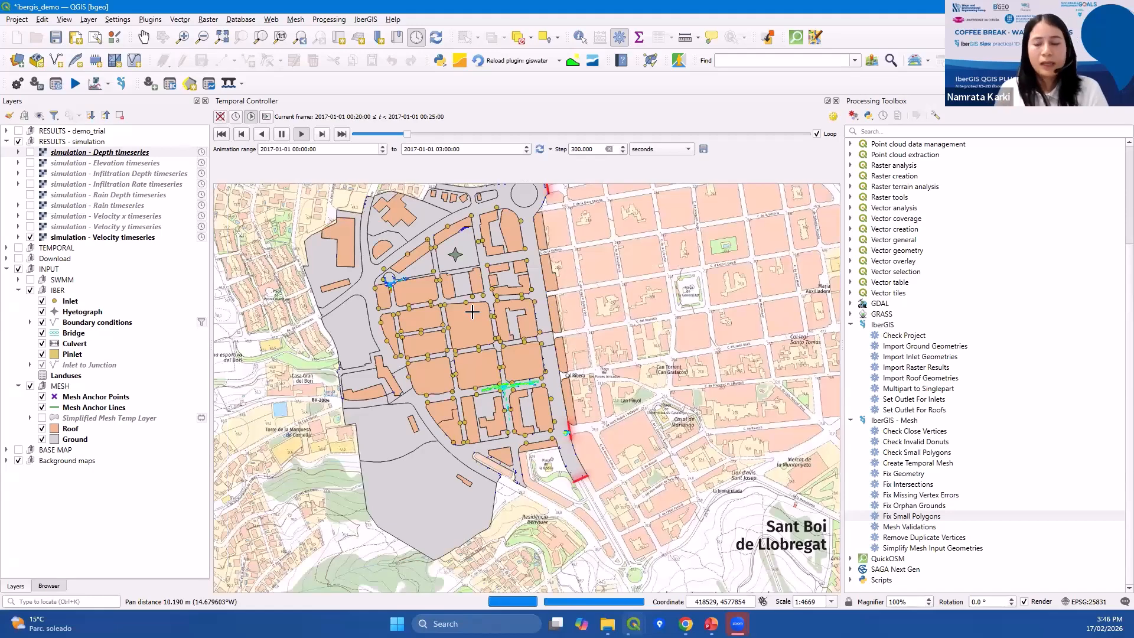
pyautogui.moveTo(472, 311); pyautogui.dragTo(476, 334)
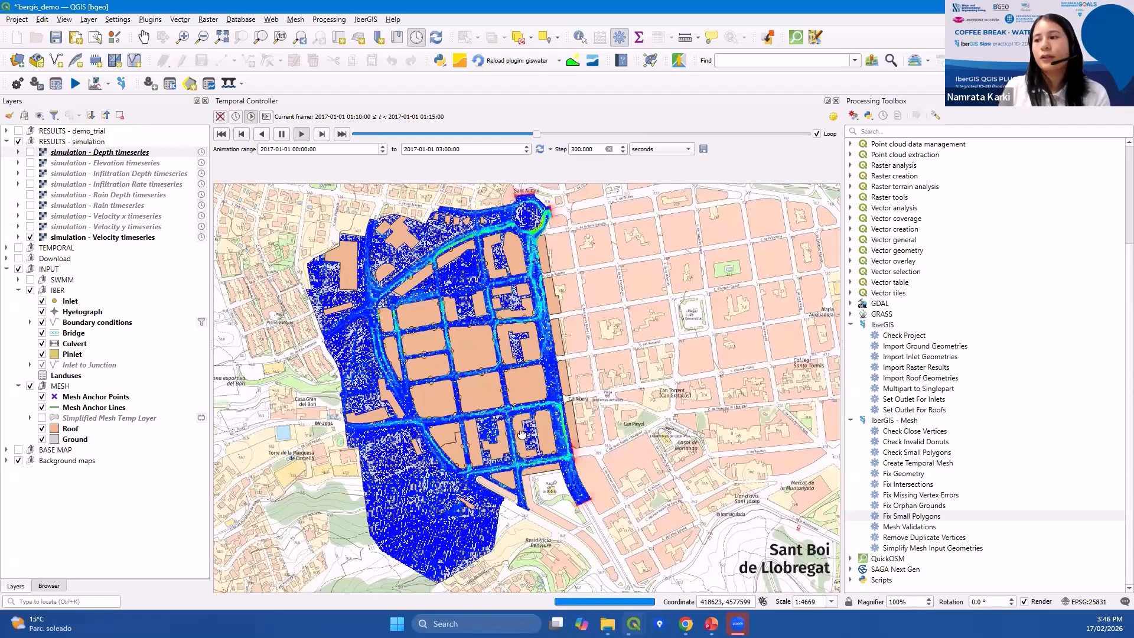
pyautogui.moveTo(427, 457); pyautogui.dragTo(428, 425)
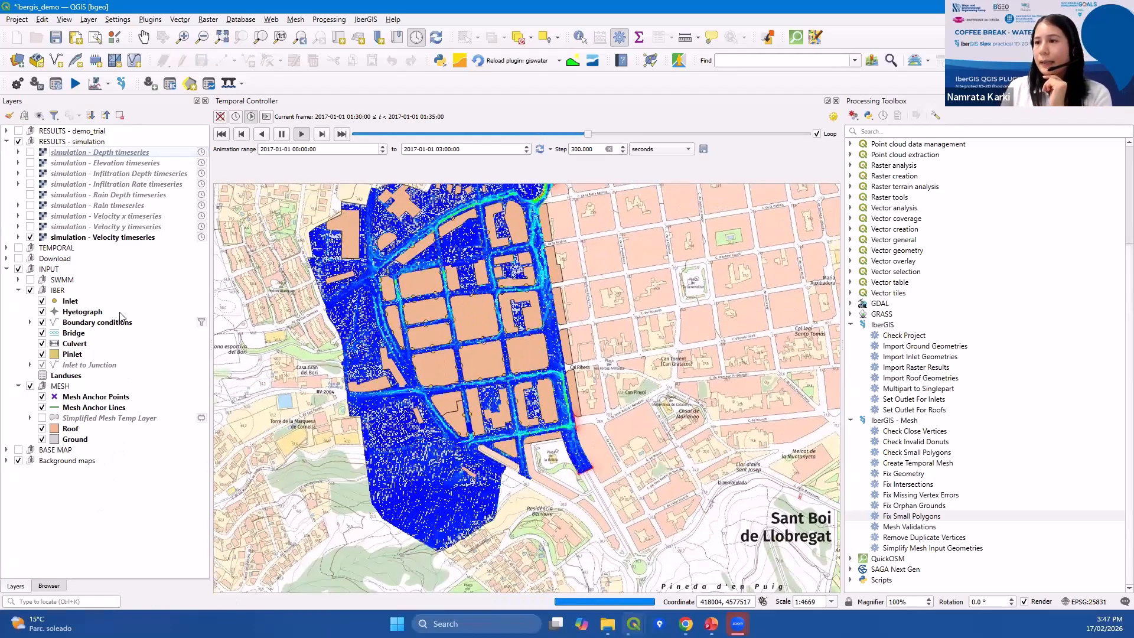
# Open the Profile tool from the IberGIS Results options.
pyautogui.click(108, 83)
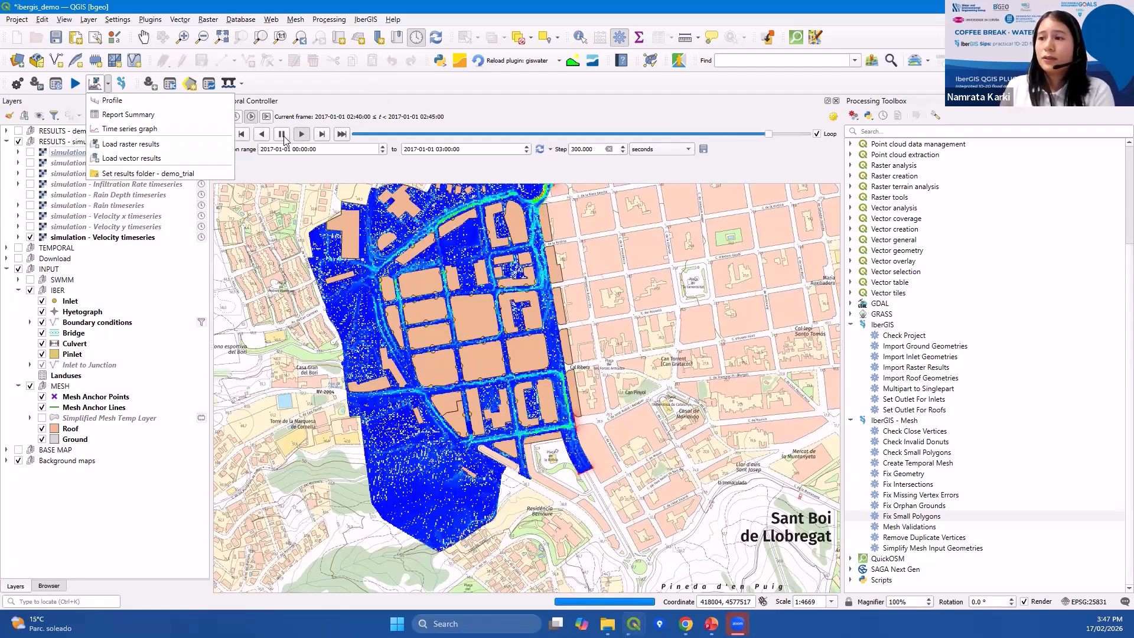
pyautogui.click(113, 101)
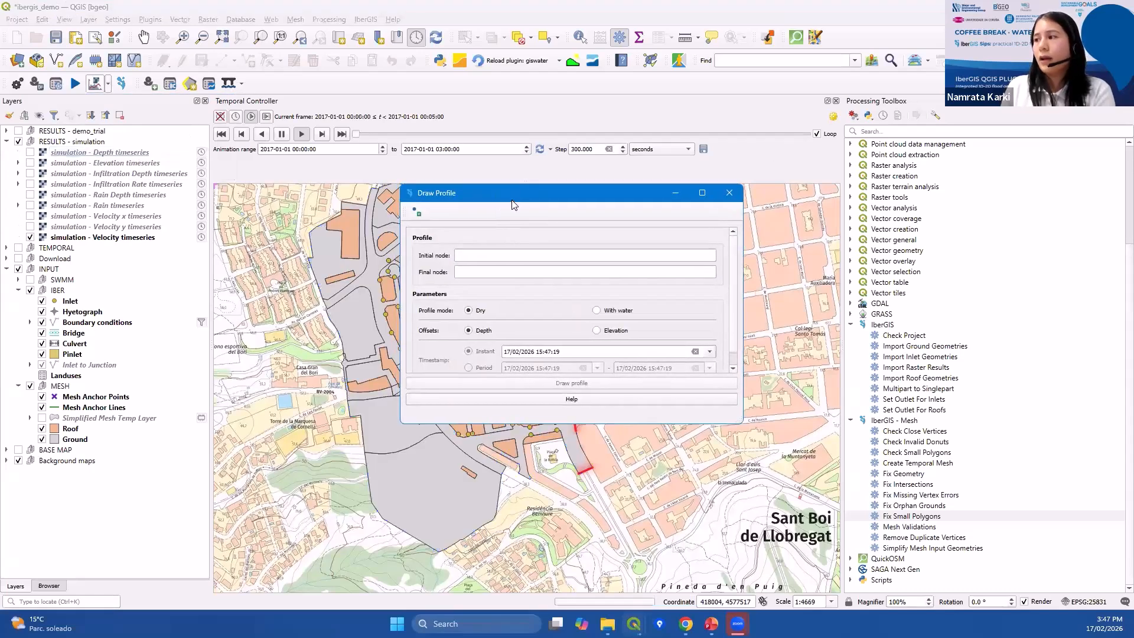
pyautogui.moveTo(512, 205); pyautogui.dragTo(876, 142)
# Expand the SWMM input group, show the Junction layer and activate the profile's node picker.
pyautogui.click(19, 279)
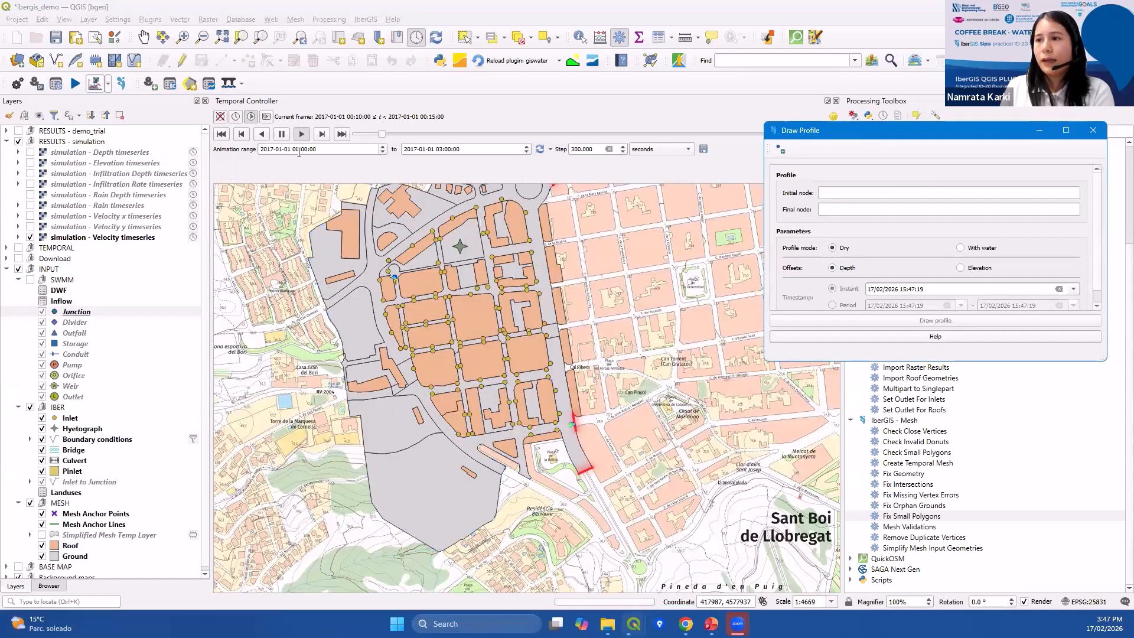
pyautogui.click(284, 135)
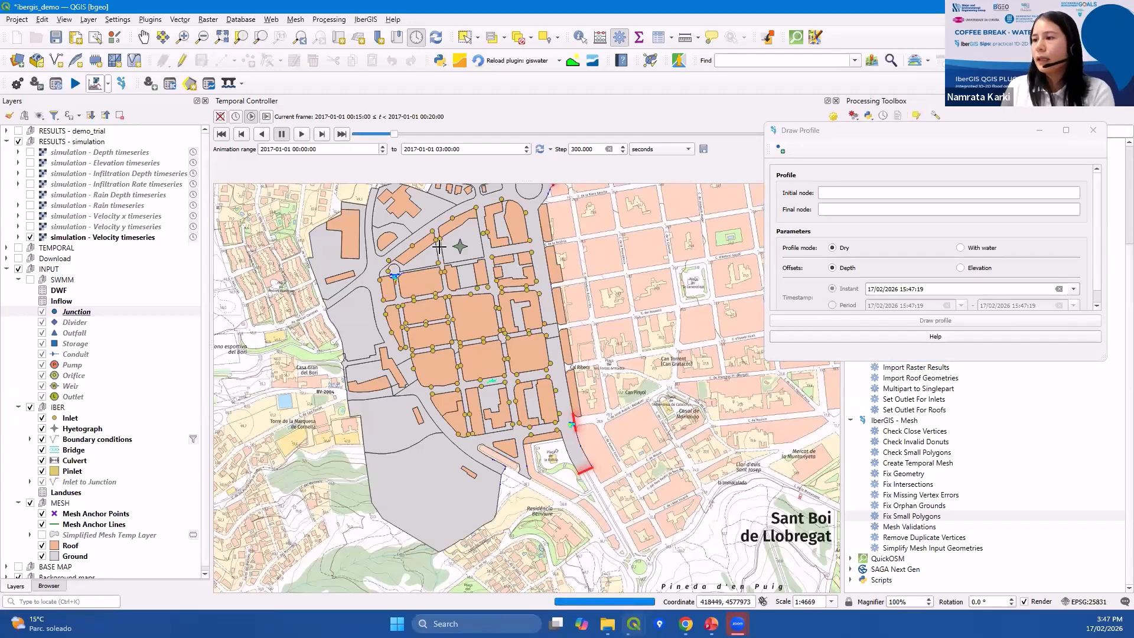
pyautogui.scroll(1, 438, 246)
pyautogui.click(780, 149)
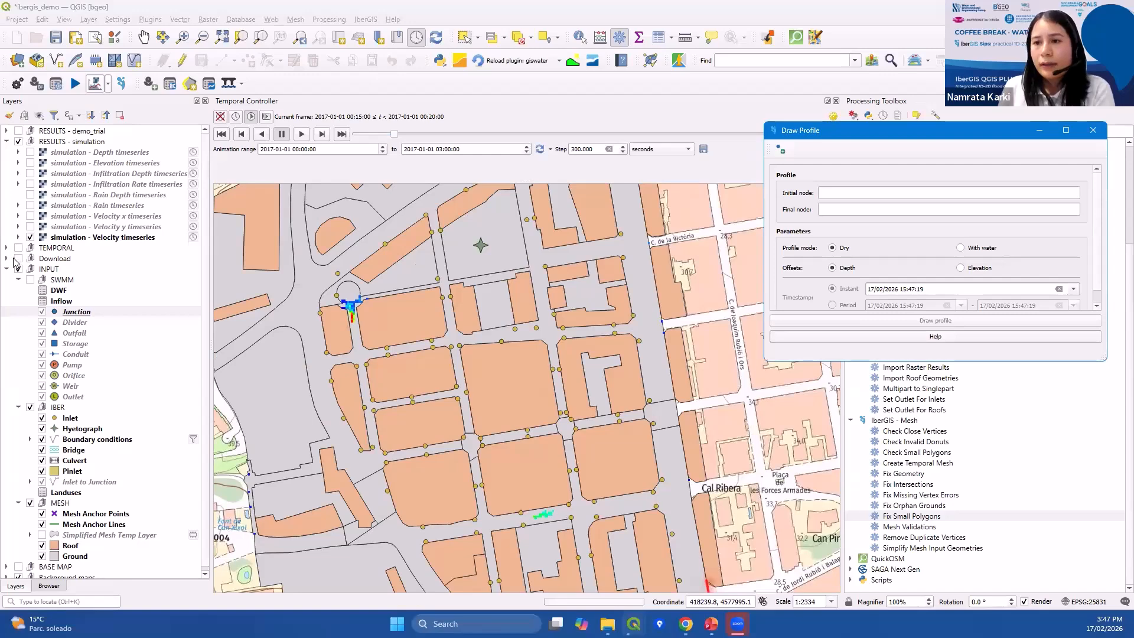
pyautogui.click(30, 280)
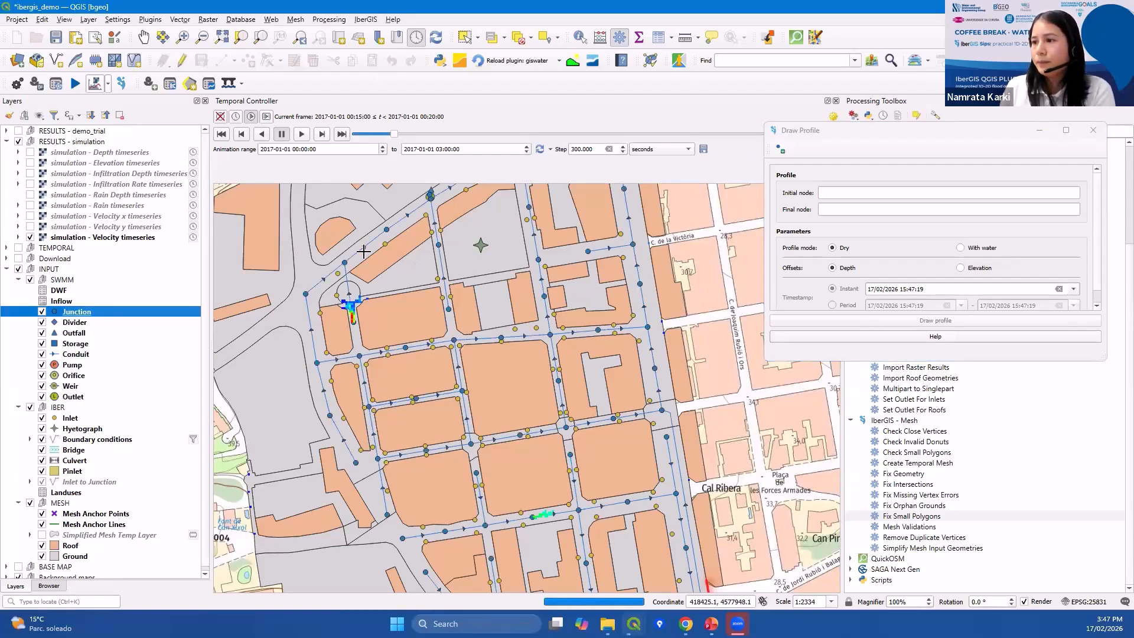
# Pick junction J39 as the initial node and J41 as the final node, then draw the dry profile.
pyautogui.click(345, 262)
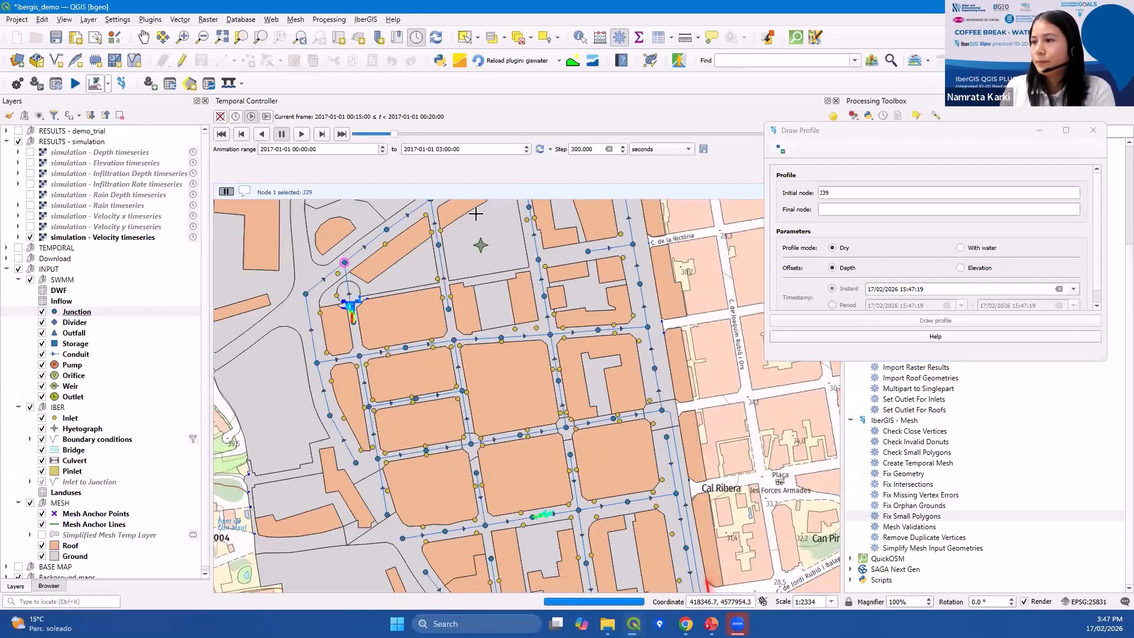
pyautogui.click(857, 211)
pyautogui.moveTo(430, 207); pyautogui.dragTo(402, 289)
pyautogui.scroll(1, 404, 288)
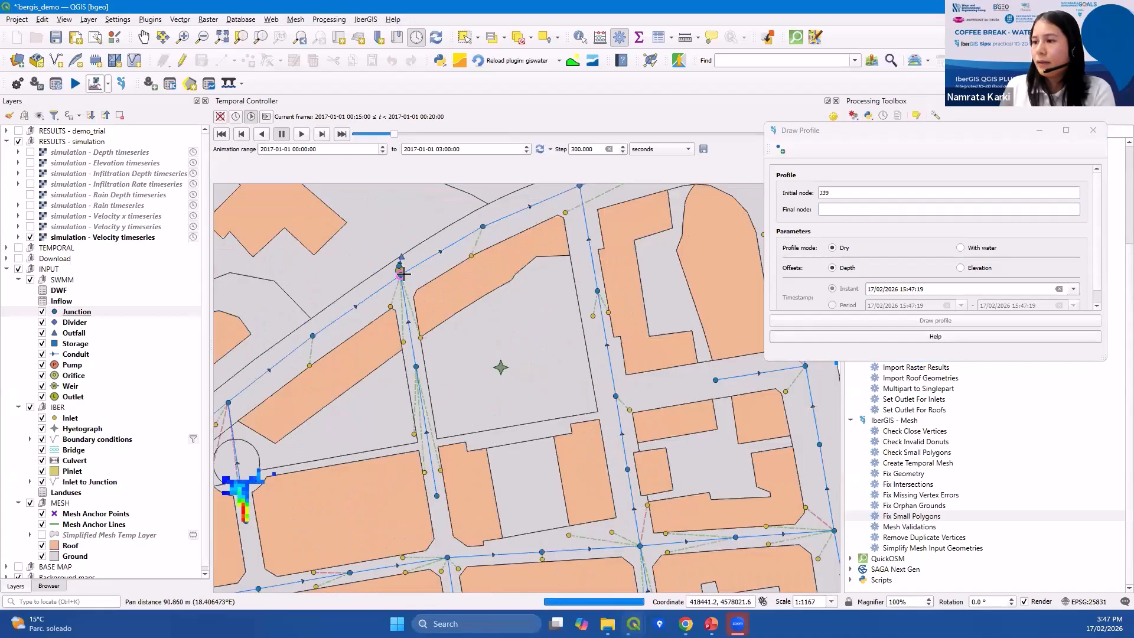
pyautogui.click(402, 273)
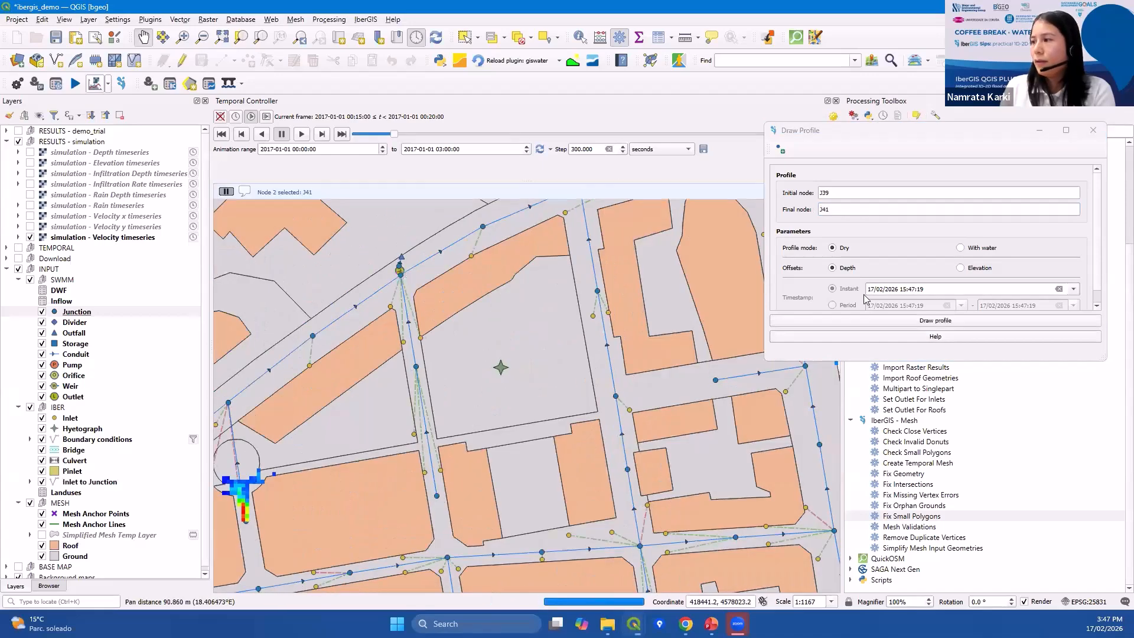
pyautogui.click(940, 321)
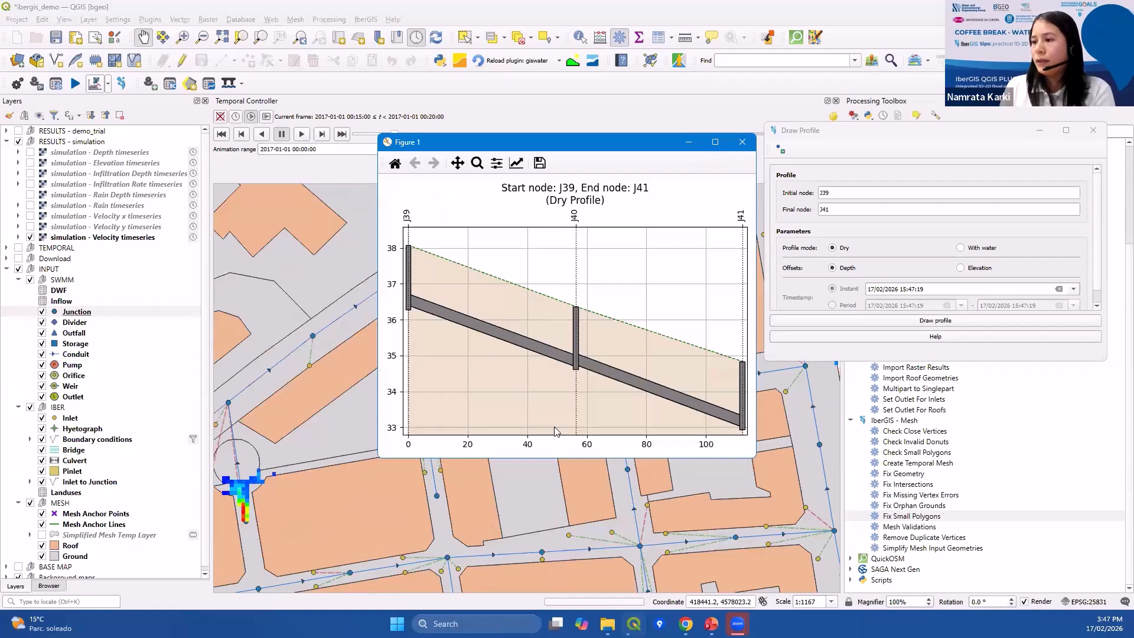
# Maximize the profile figure to inspect it, then close it.
pyautogui.click(714, 142)
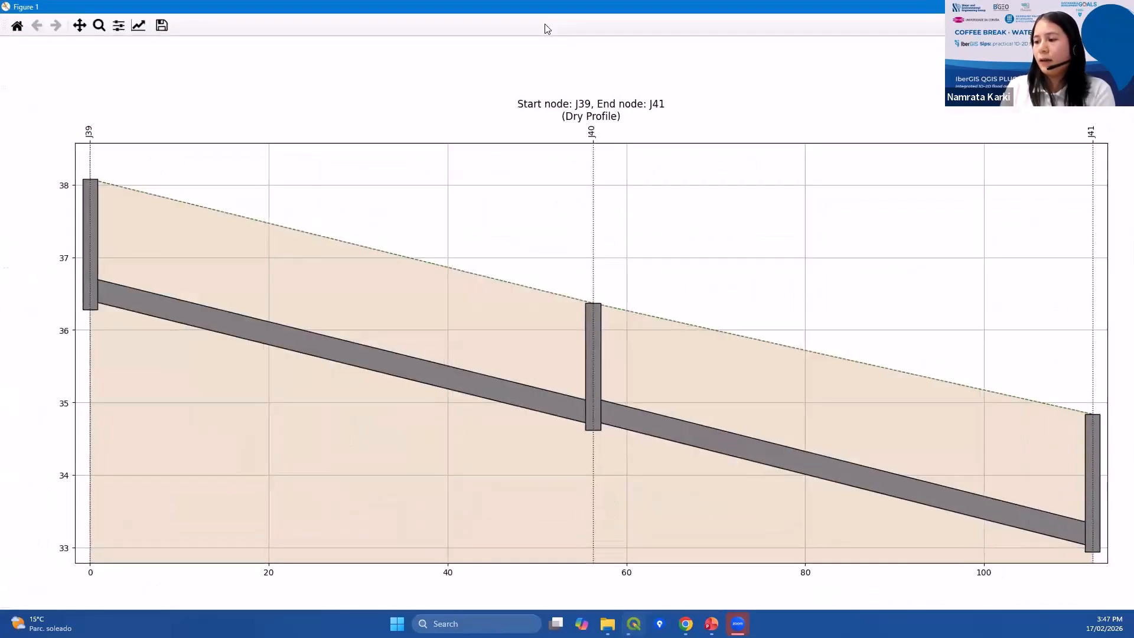
pyautogui.moveTo(544, 7); pyautogui.dragTo(542, 52)
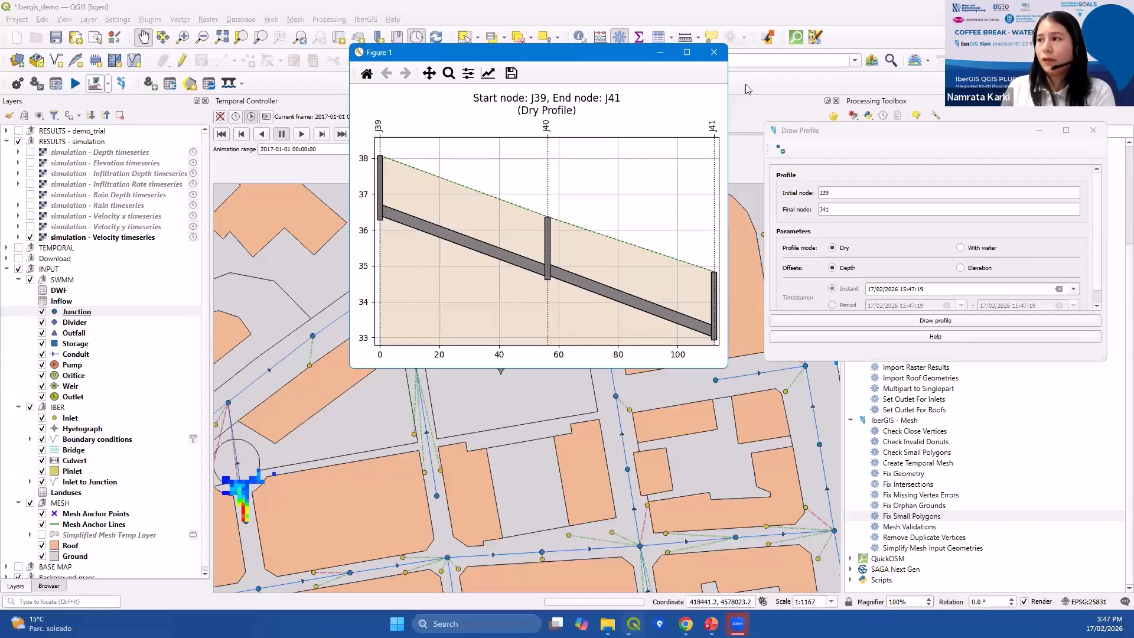
pyautogui.click(714, 52)
# Switch the profile mode to With water with a Period timestamp and try to draw the profile.
pyautogui.scroll(-3, 924, 273)
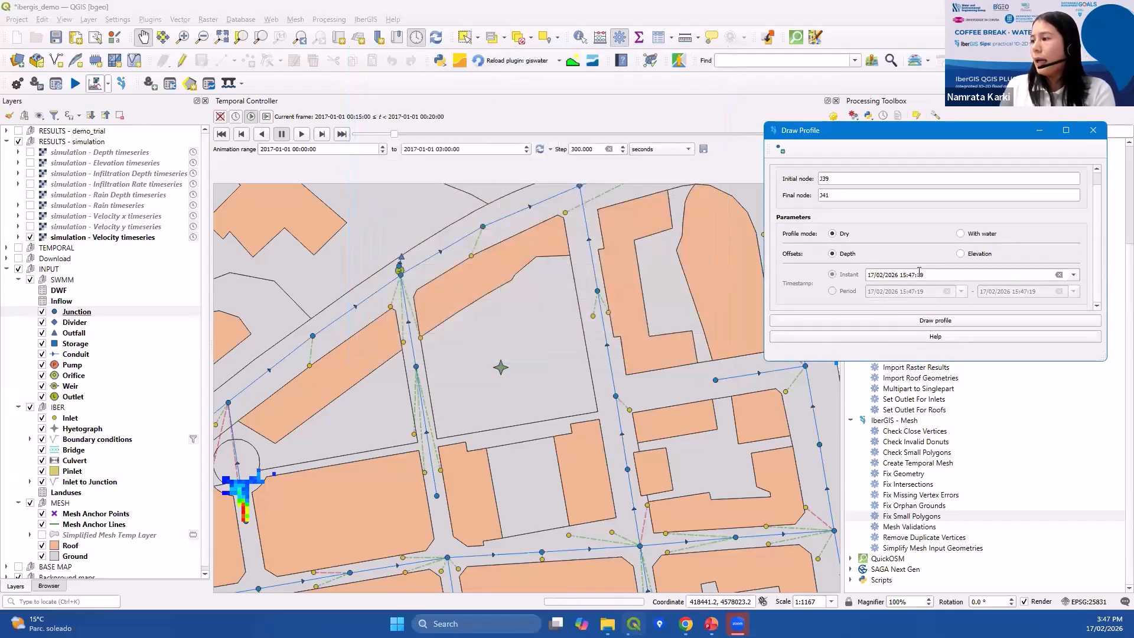
pyautogui.click(843, 278)
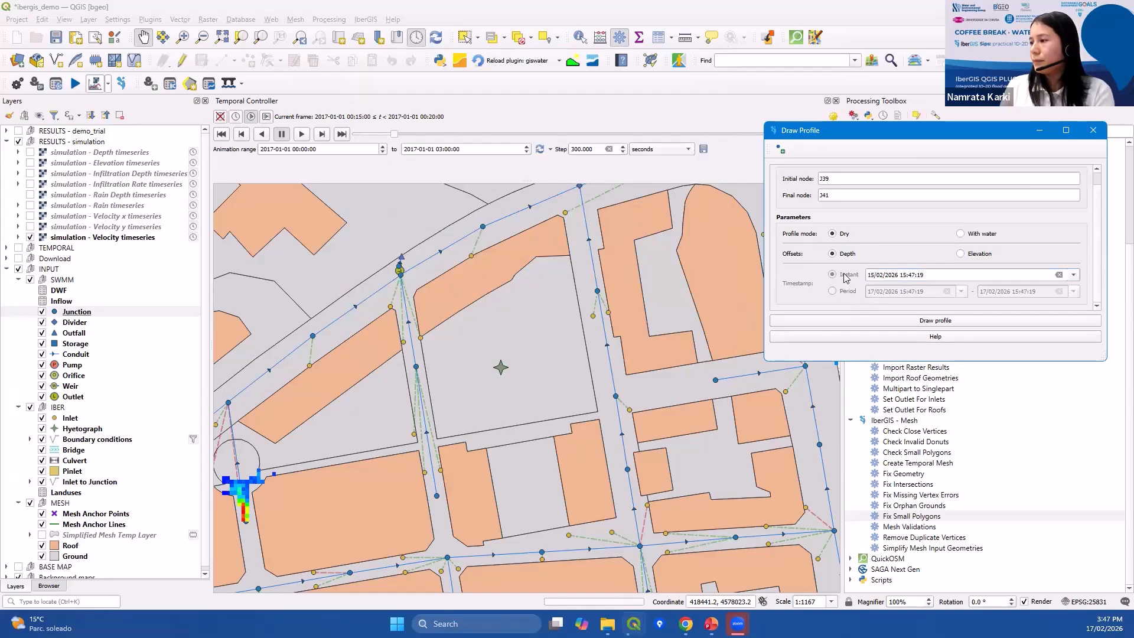
pyautogui.click(973, 235)
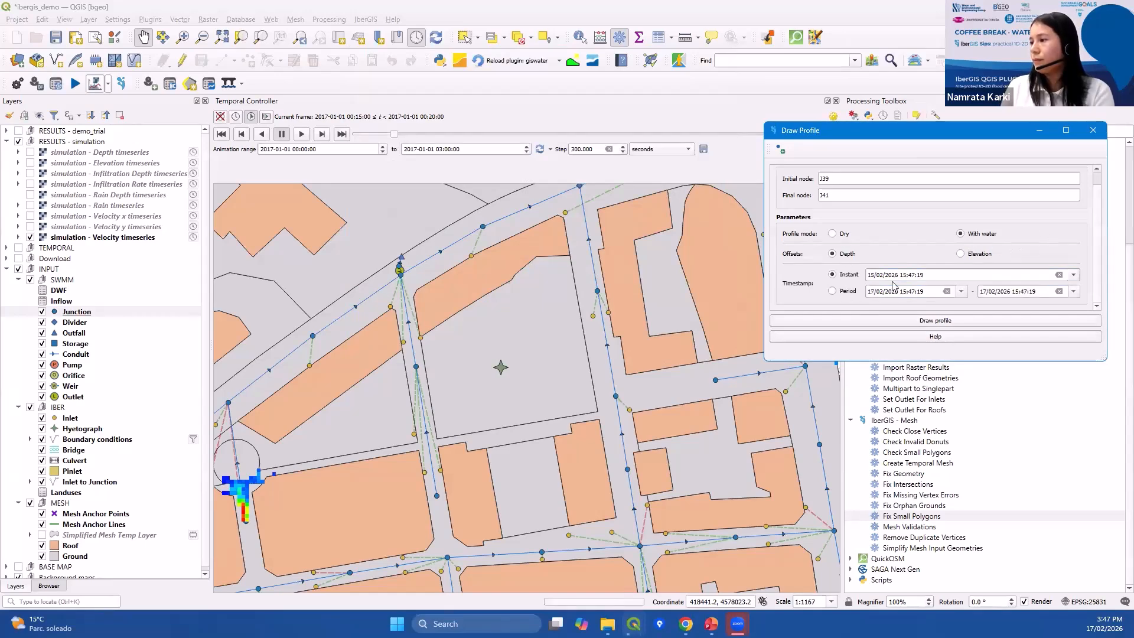
pyautogui.click(848, 293)
pyautogui.click(934, 322)
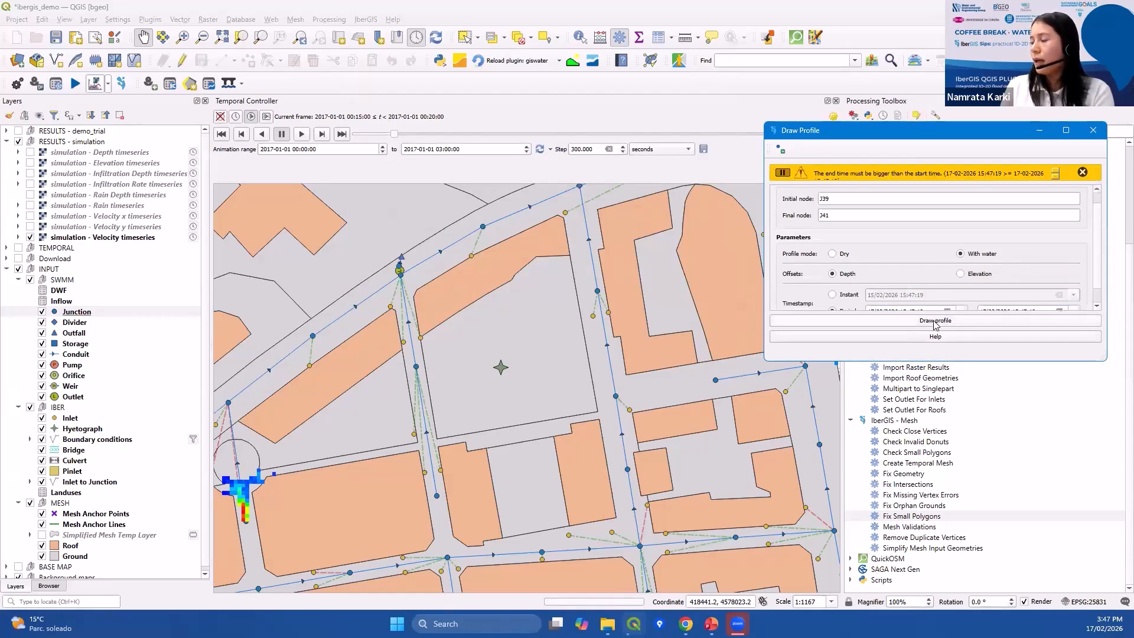
pyautogui.click(1082, 173)
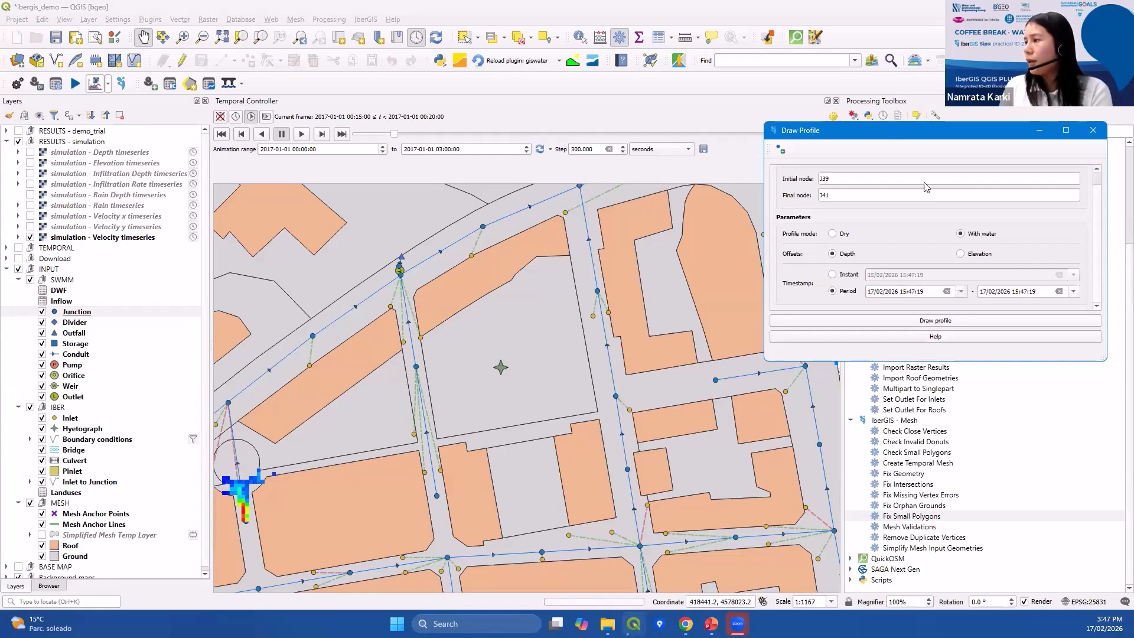
# Set the profile period to run from 01/01/2017 00:00:00 to 01/01/2017 03:00:00.
pyautogui.moveTo(903, 135); pyautogui.dragTo(829, 91)
pyautogui.click(820, 244)
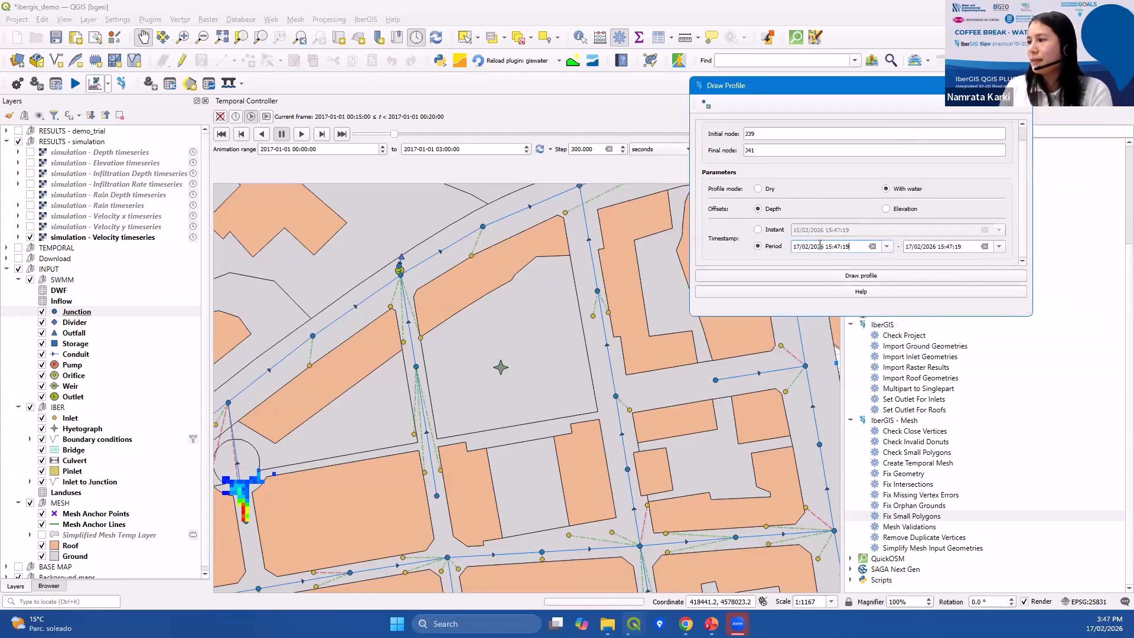
pyautogui.write('17')
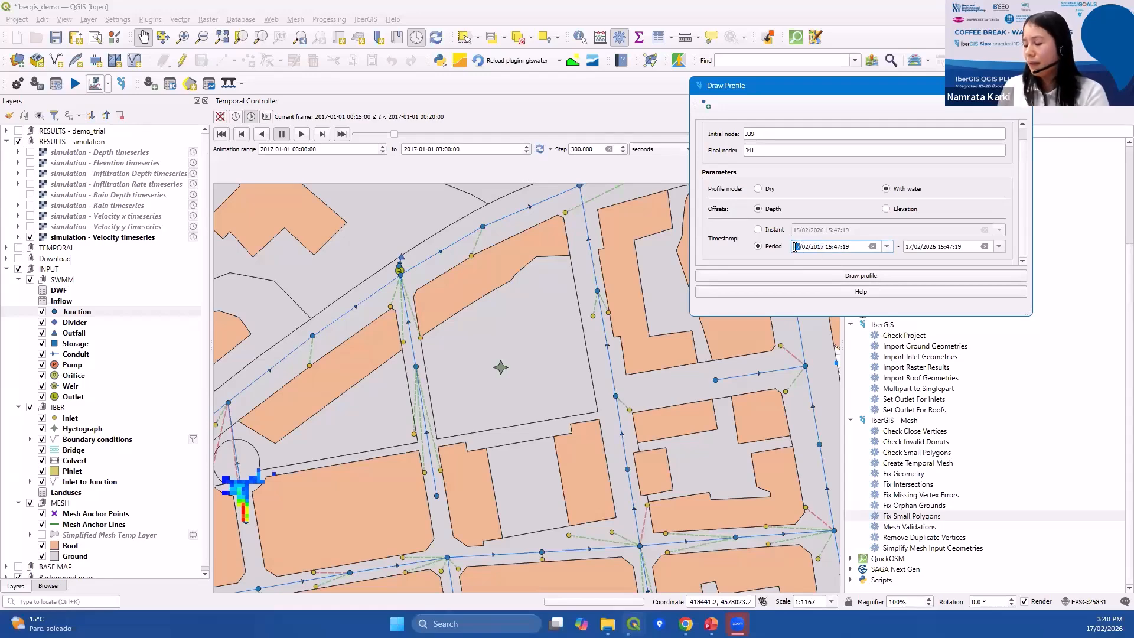
pyautogui.write('01')
pyautogui.write('01')
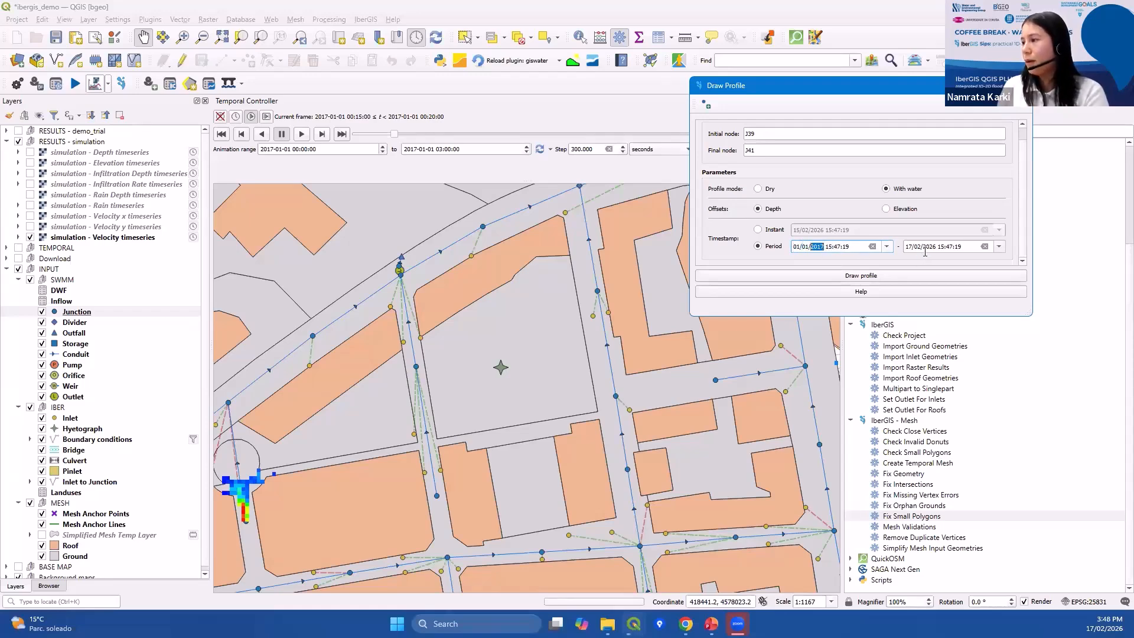
pyautogui.click(915, 248)
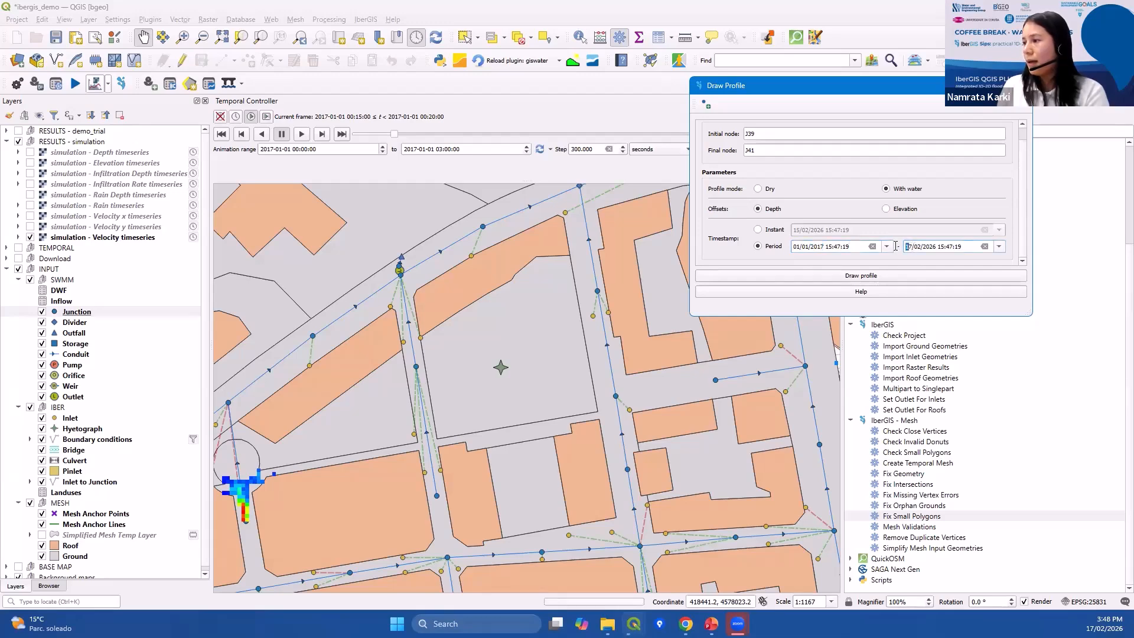
pyautogui.write('0101')
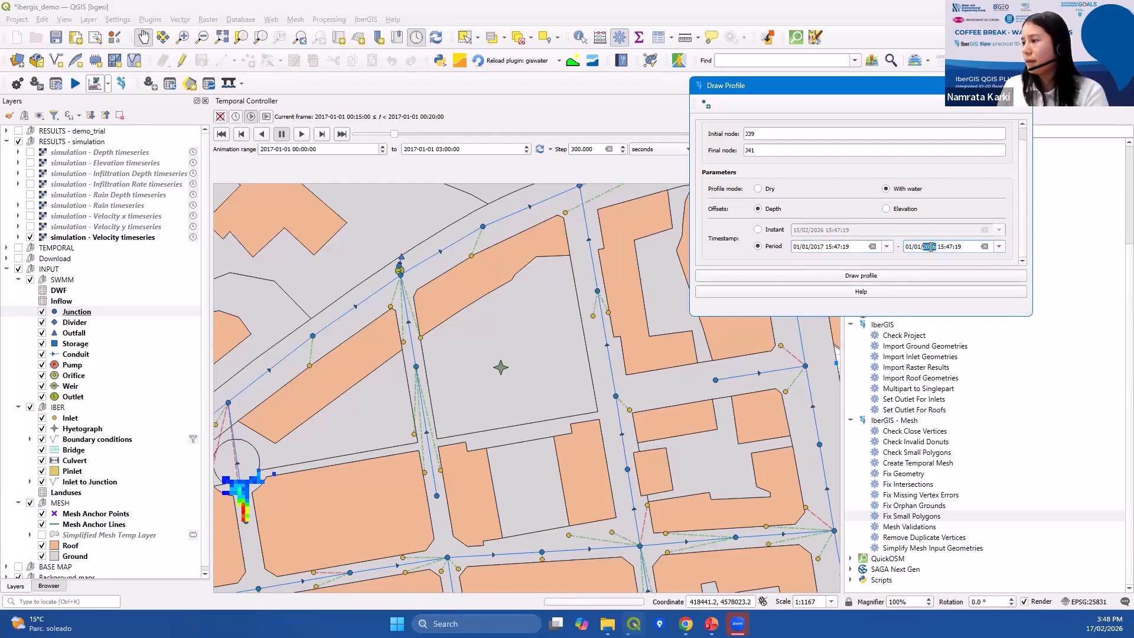
pyautogui.press('BackSpace')
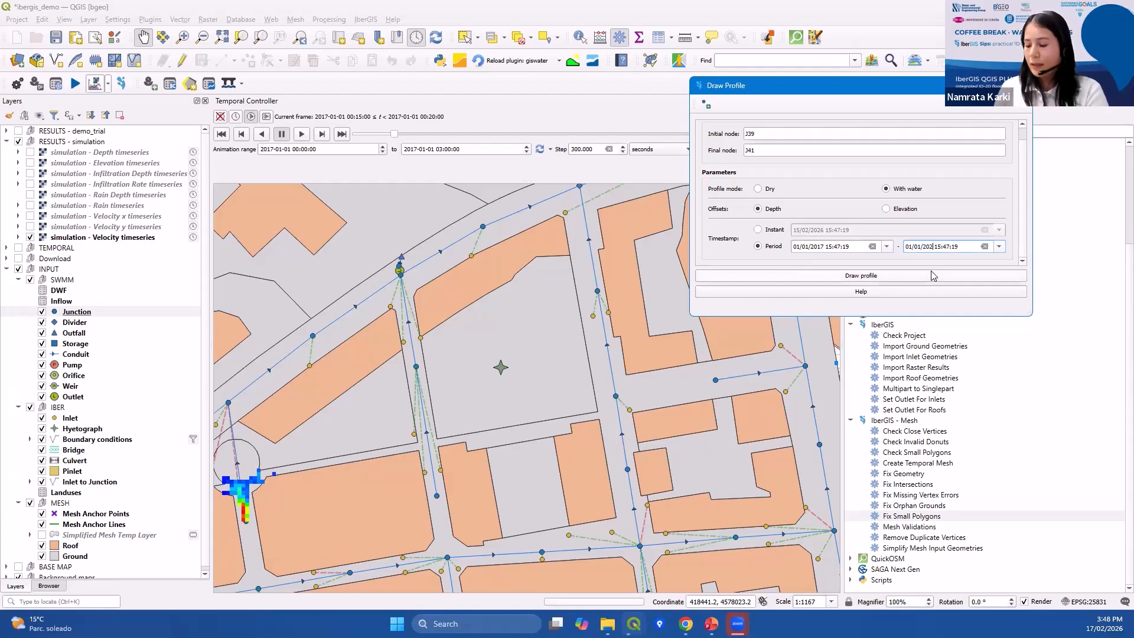
pyautogui.write('7')
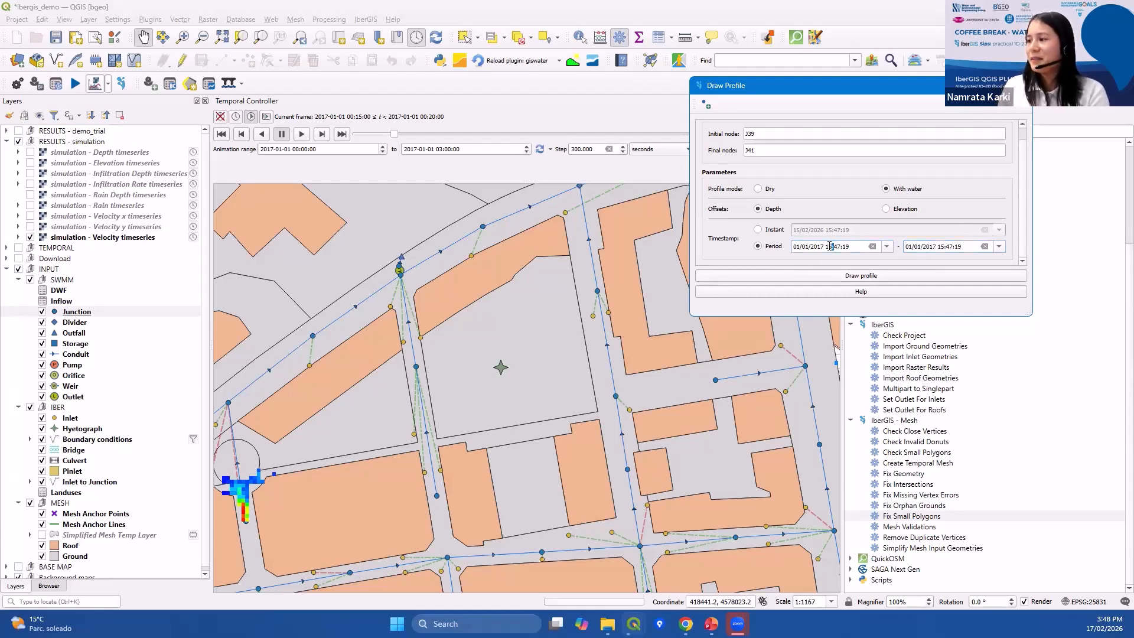
pyautogui.doubleClick(831, 246)
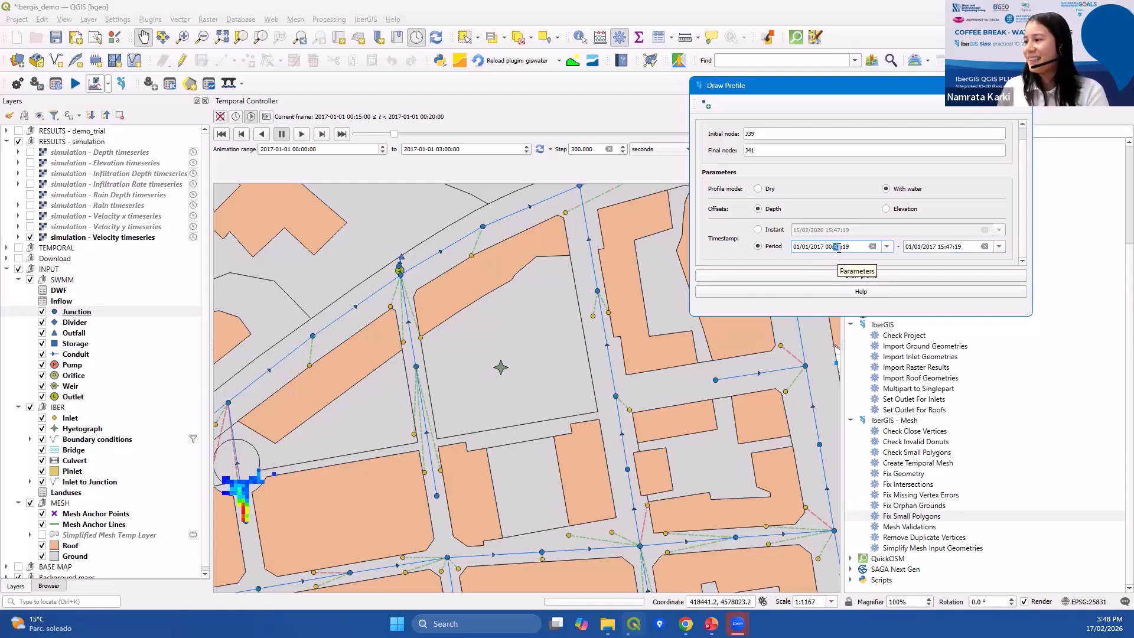
pyautogui.tripleClick(839, 248)
pyautogui.doubleClick(839, 248)
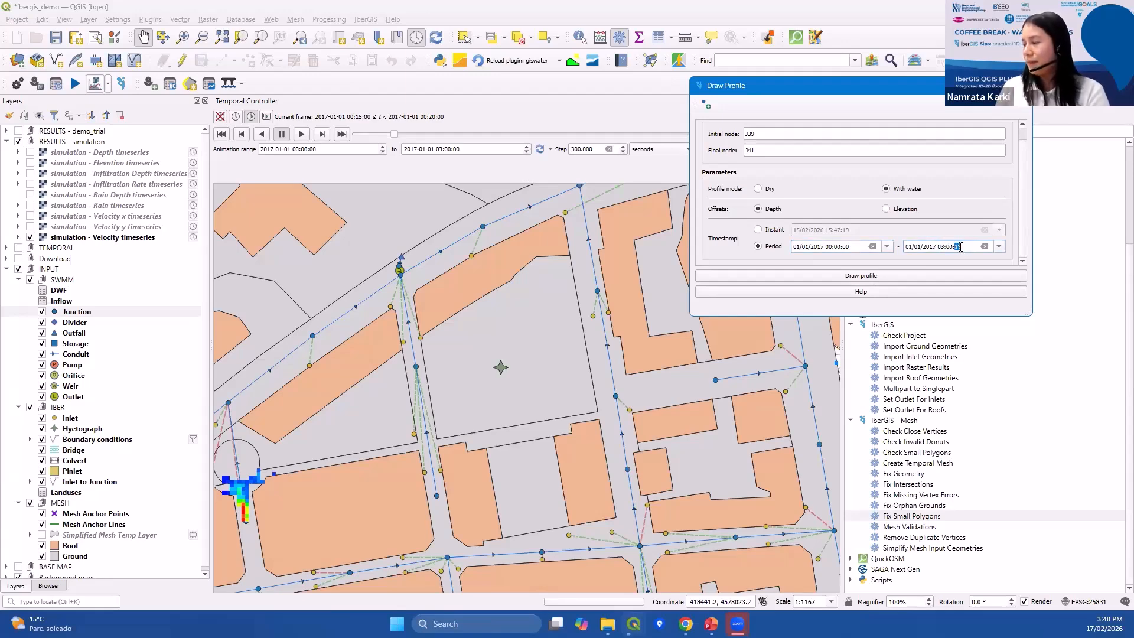
# Draw the wet profile for the period starting 01/01/2017 00:05:00, play its timestep animation and close the figure.
pyautogui.click(879, 280)
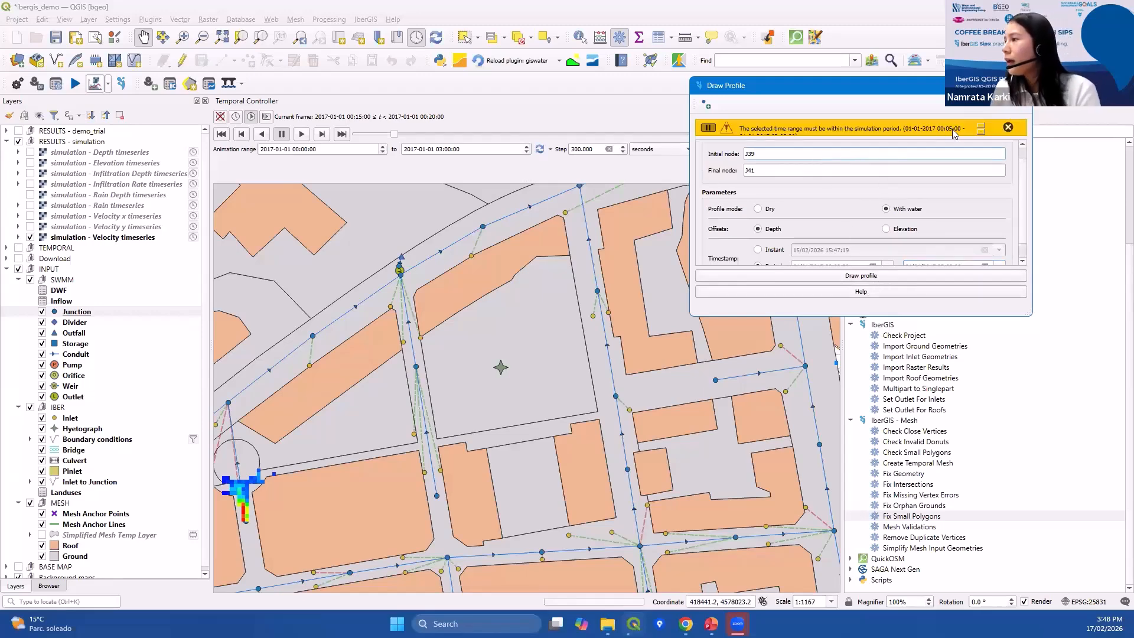
pyautogui.scroll(-1, 825, 239)
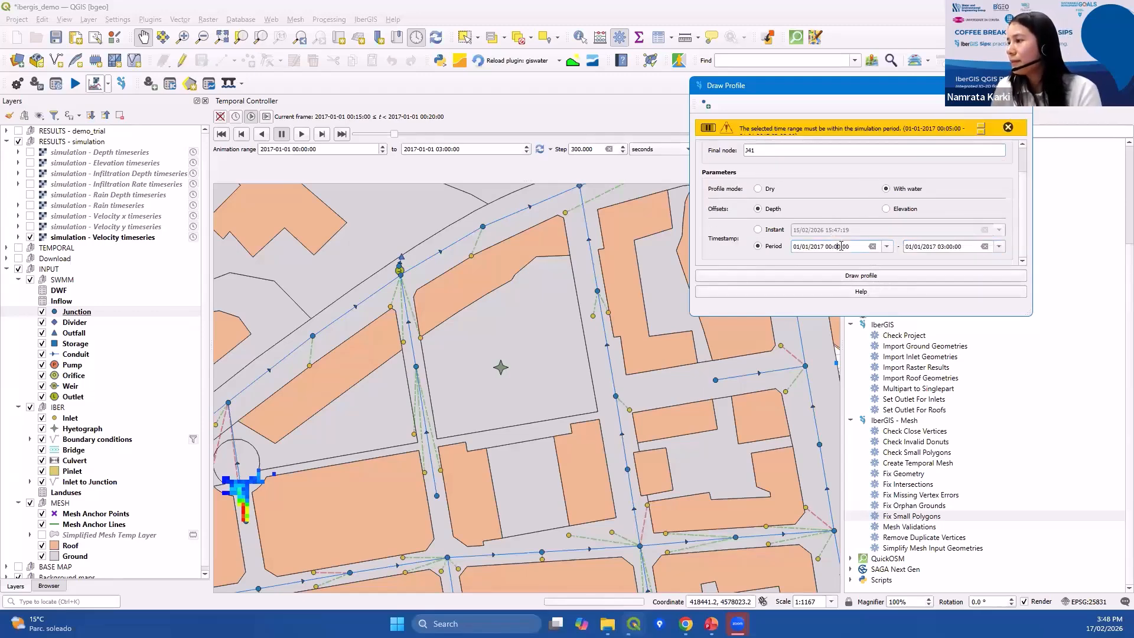
pyautogui.click(856, 277)
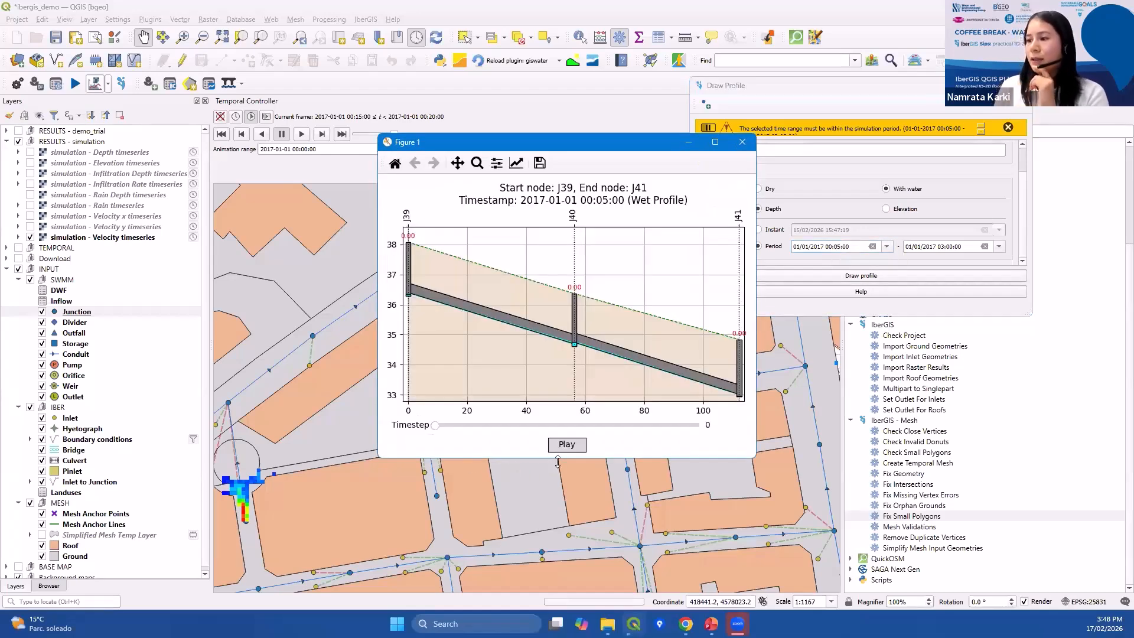
pyautogui.click(571, 445)
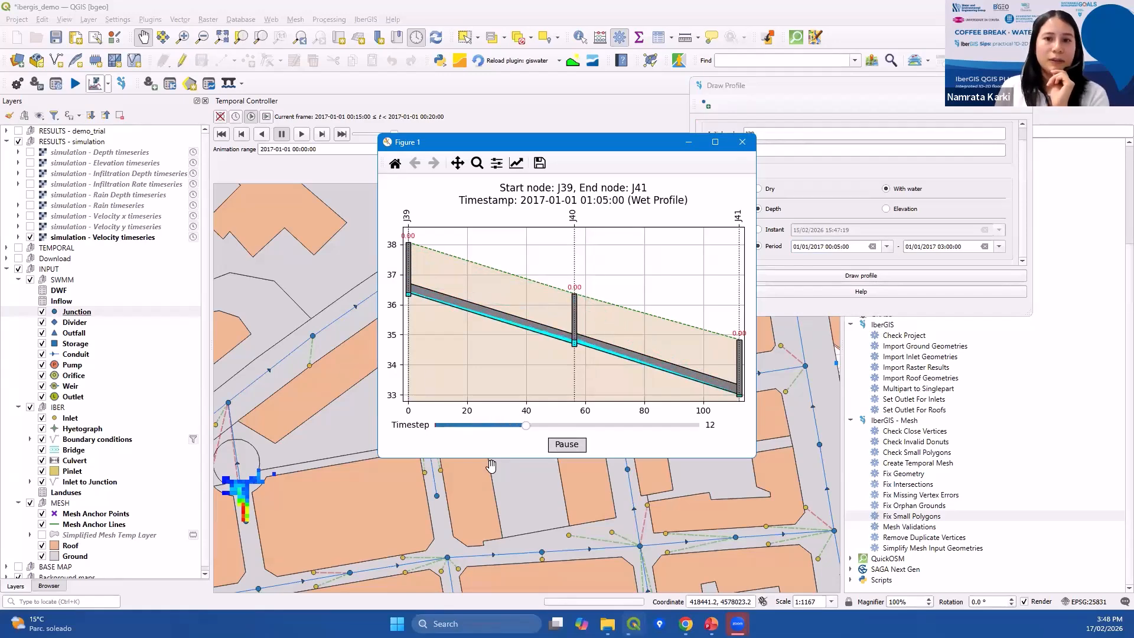
pyautogui.click(741, 142)
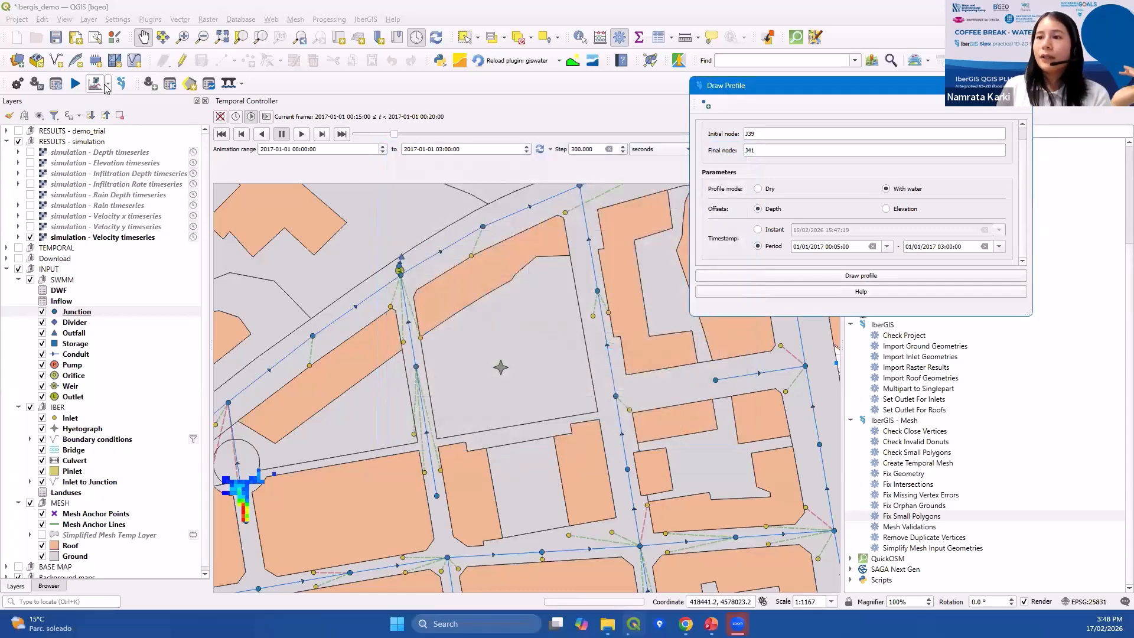
# Load the vector results onto the map and close the Draw Profile dialog.
pyautogui.click(108, 83)
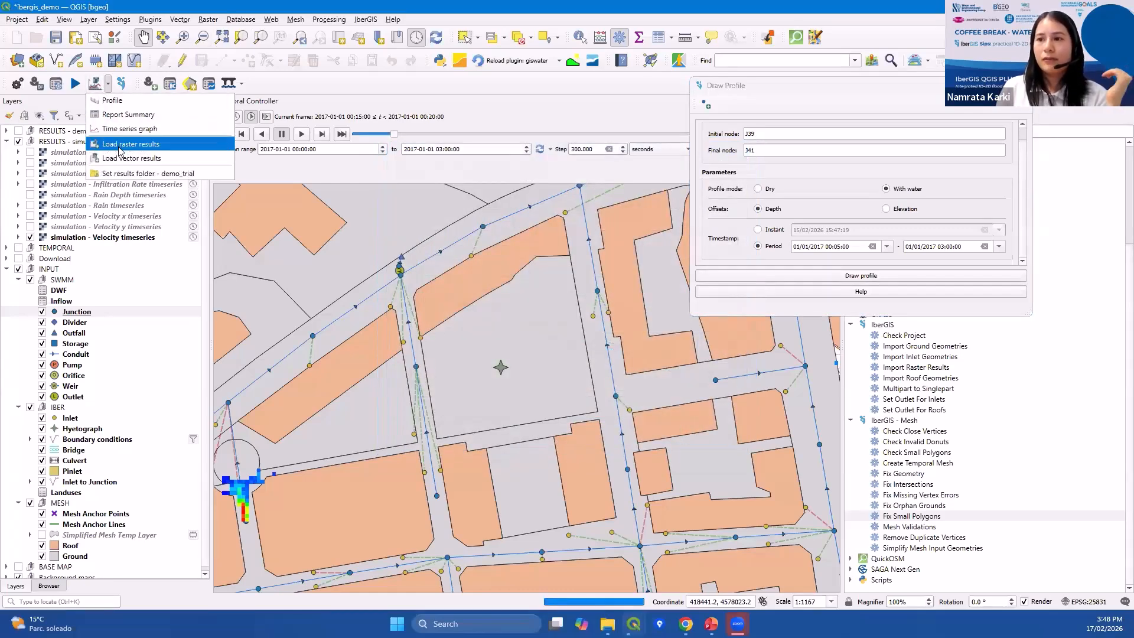
pyautogui.click(125, 159)
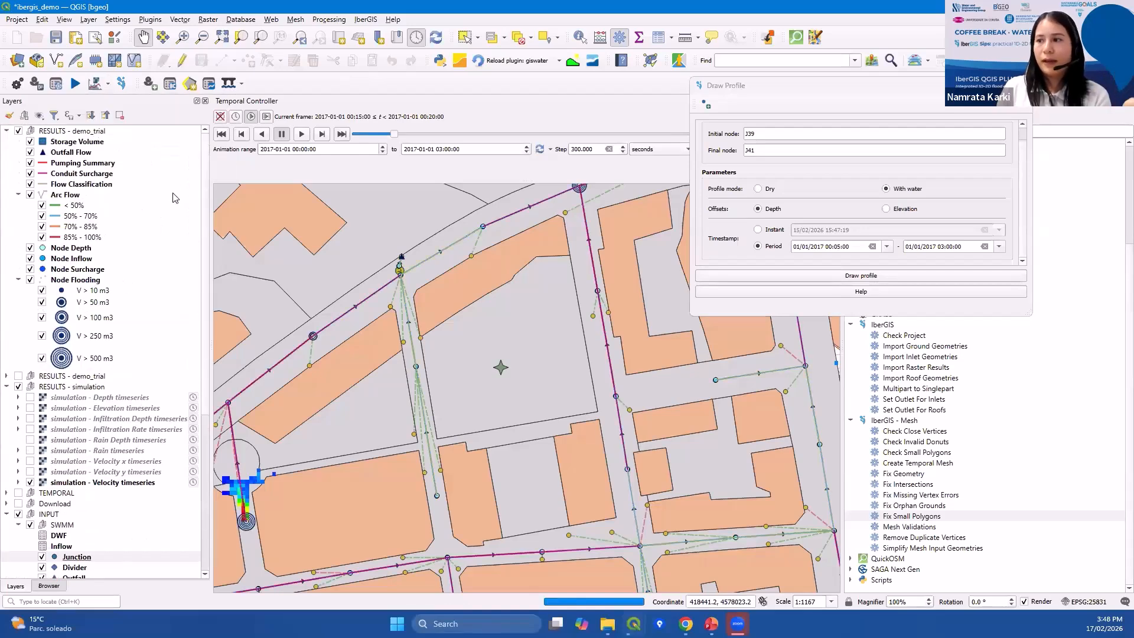
pyautogui.scroll(-2, 401, 396)
pyautogui.moveTo(401, 397); pyautogui.dragTo(416, 282)
pyautogui.scroll(1, 466, 371)
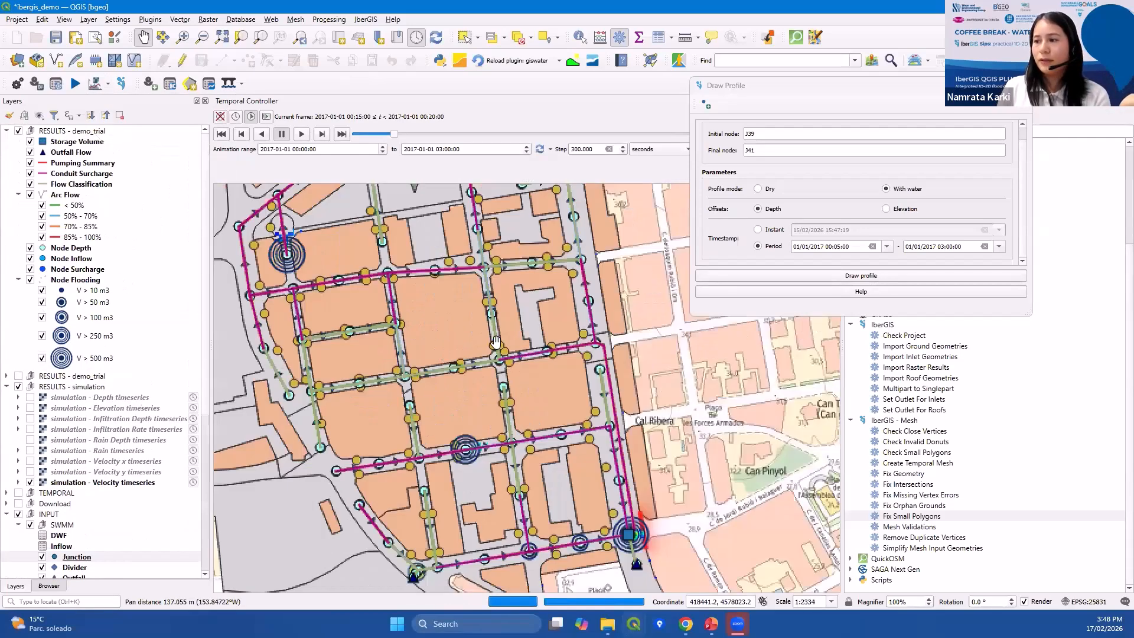
pyautogui.moveTo(466, 371); pyautogui.dragTo(443, 350)
pyautogui.click(1022, 86)
# Examine the loaded node and conduit results across the drainage network.
pyautogui.scroll(-1, 480, 236)
pyautogui.moveTo(489, 251); pyautogui.dragTo(502, 308)
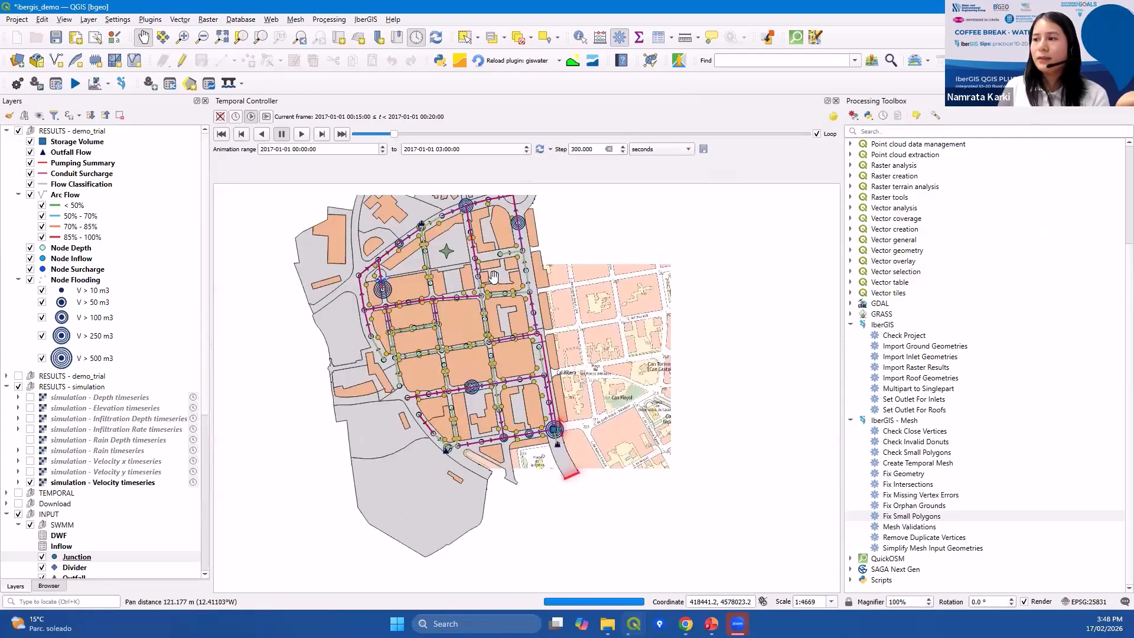
pyautogui.scroll(-1, 501, 307)
pyautogui.scroll(2, 524, 305)
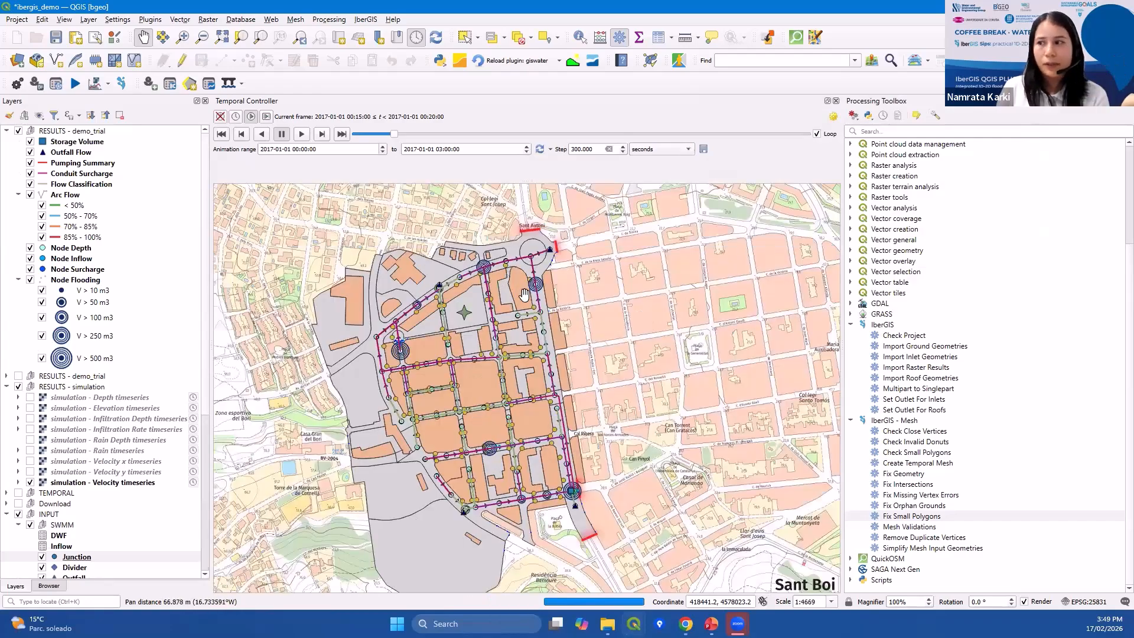
pyautogui.moveTo(407, 418); pyautogui.dragTo(447, 408)
pyautogui.scroll(-1, 445, 403)
pyautogui.moveTo(486, 455); pyautogui.dragTo(465, 449)
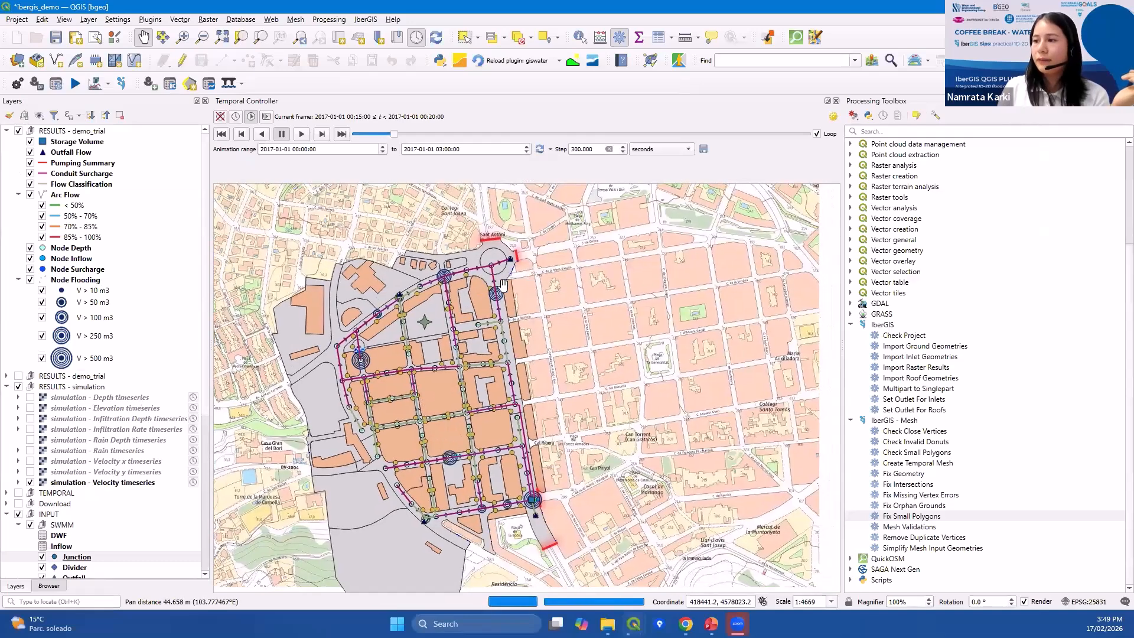
pyautogui.scroll(1, 439, 271)
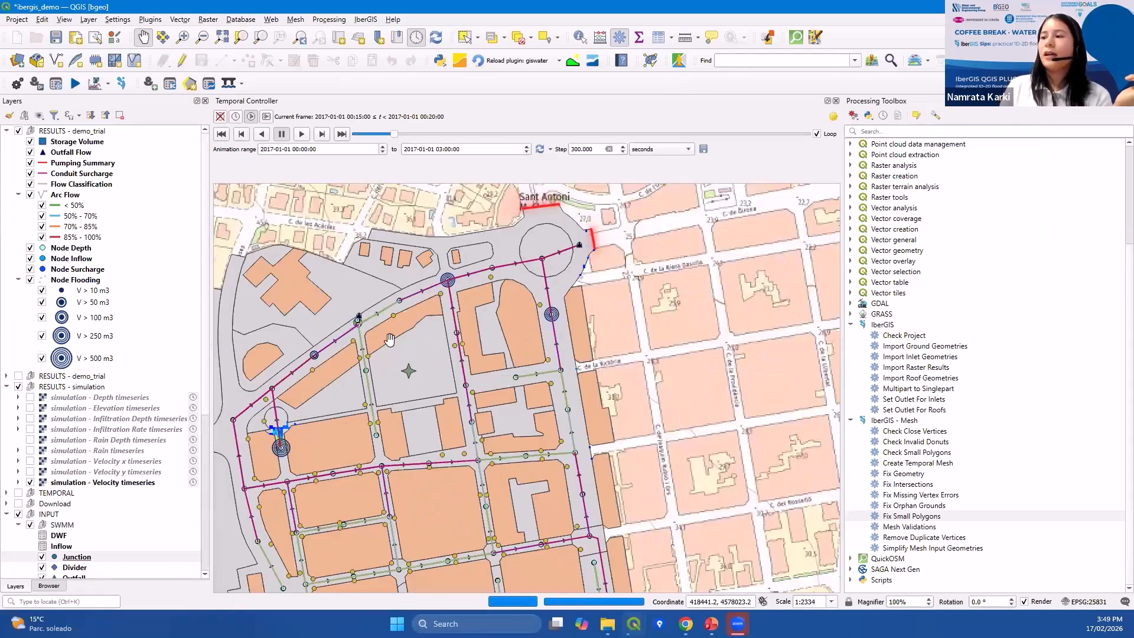
pyautogui.moveTo(333, 419); pyautogui.dragTo(344, 377)
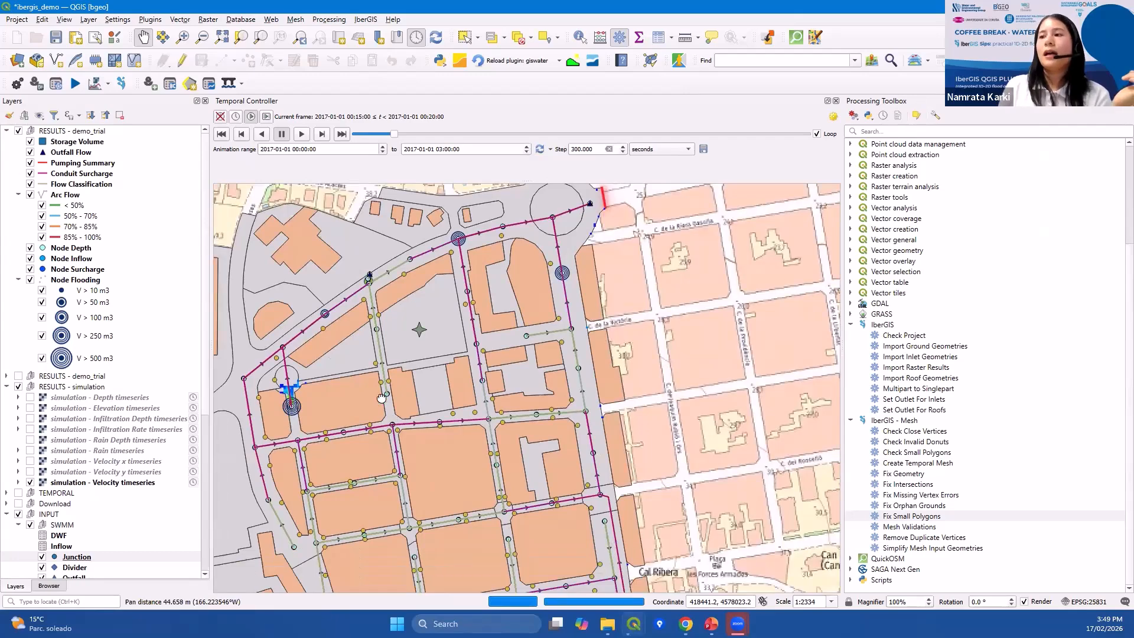
pyautogui.moveTo(392, 428); pyautogui.dragTo(382, 390)
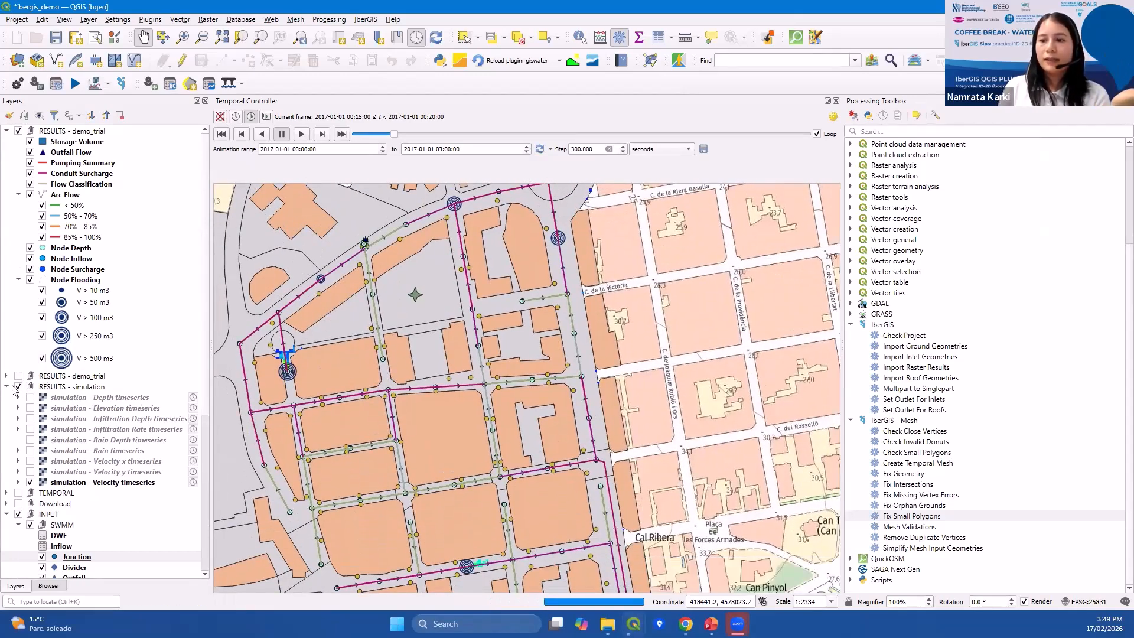
# Display the depth timeseries layer instead of the velocity timeseries and start the temporal animation.
pyautogui.click(30, 398)
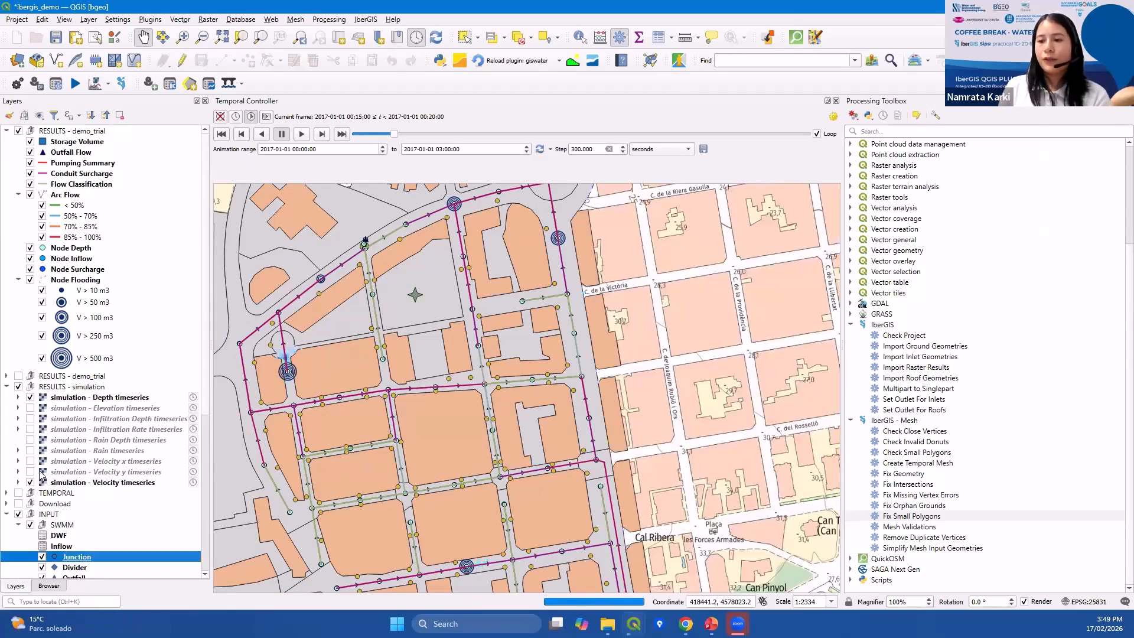
pyautogui.click(30, 482)
pyautogui.click(298, 138)
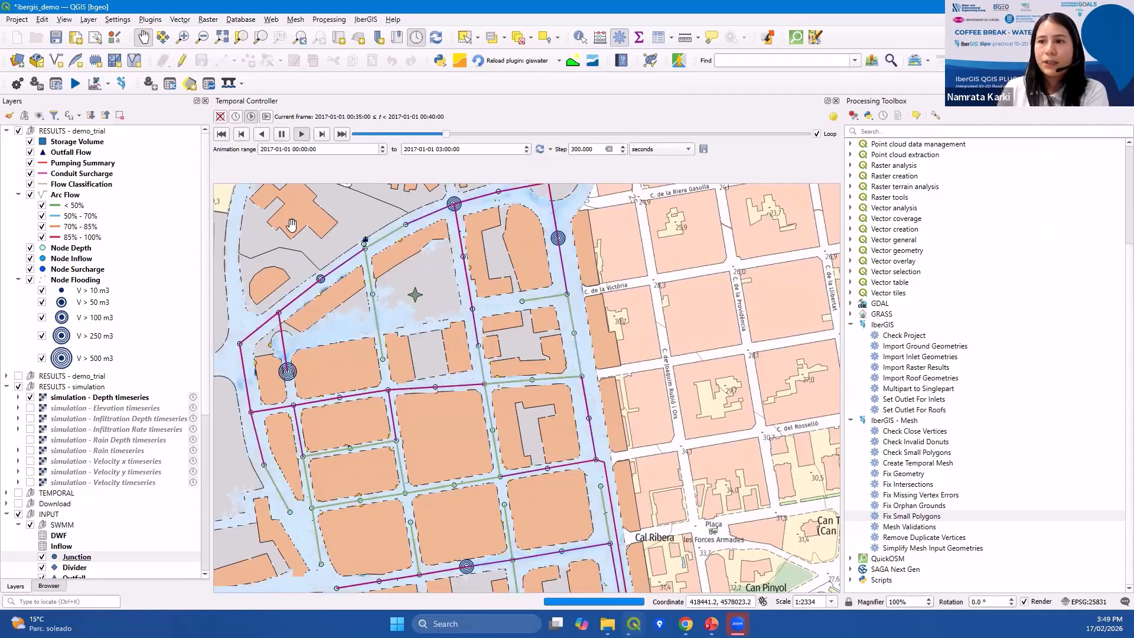
# Open the Report Summary, switch its topic to Node Inflow, and close it.
pyautogui.click(108, 85)
pyautogui.click(113, 114)
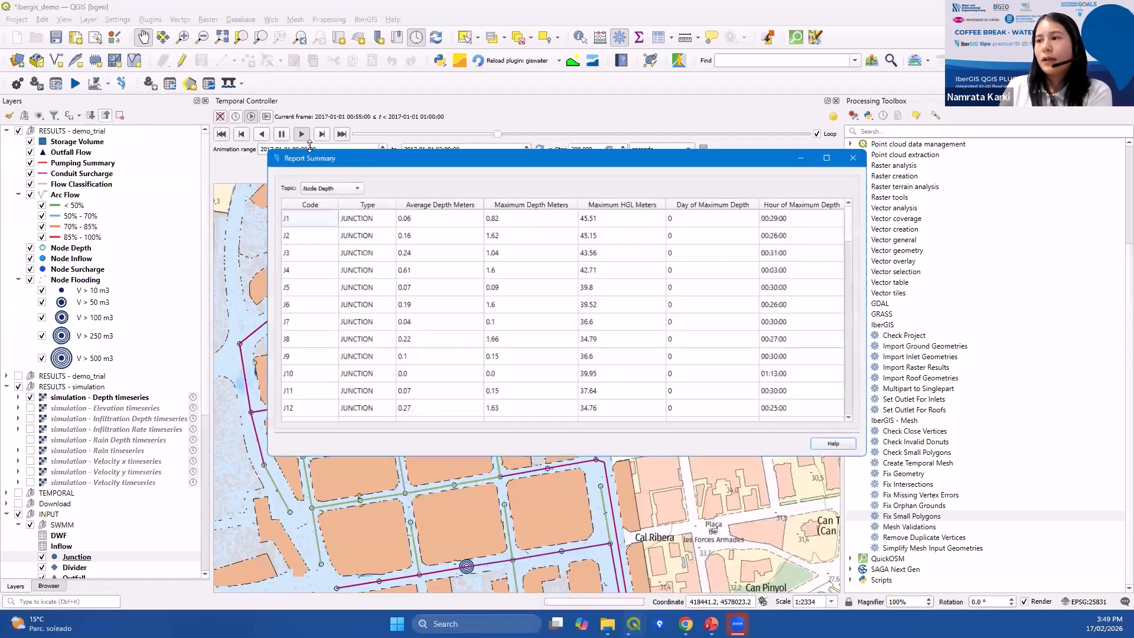
pyautogui.click(325, 185)
pyautogui.click(329, 194)
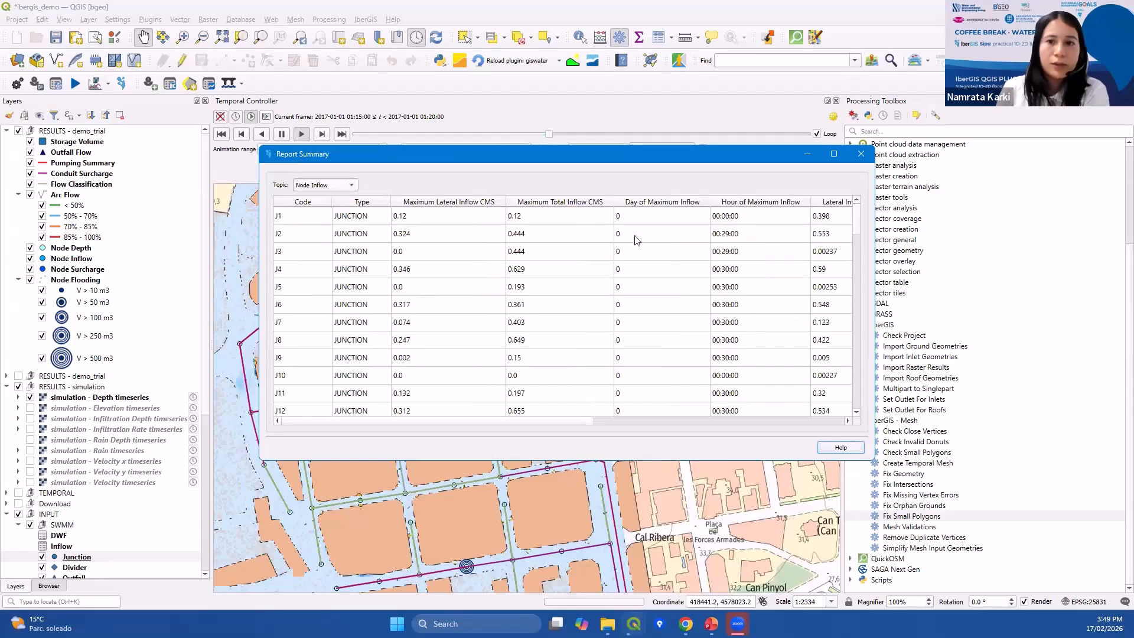
pyautogui.click(860, 155)
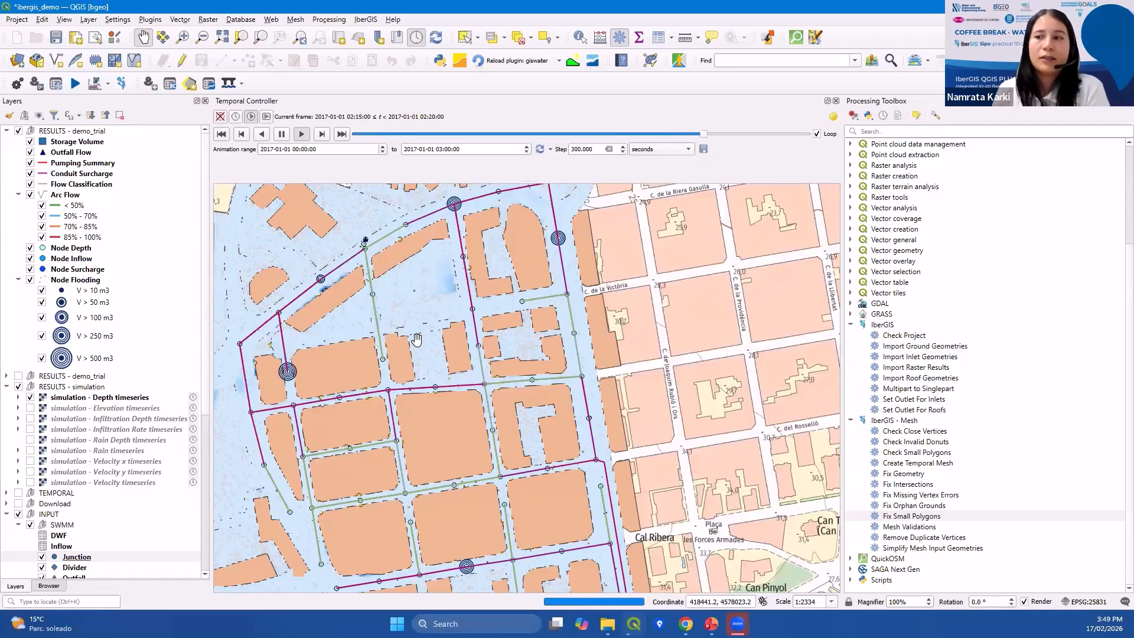
# Watch the flood depth animation over the whole Sant Boi project area.
pyautogui.scroll(-1, 404, 378)
pyautogui.moveTo(404, 377); pyautogui.dragTo(437, 360)
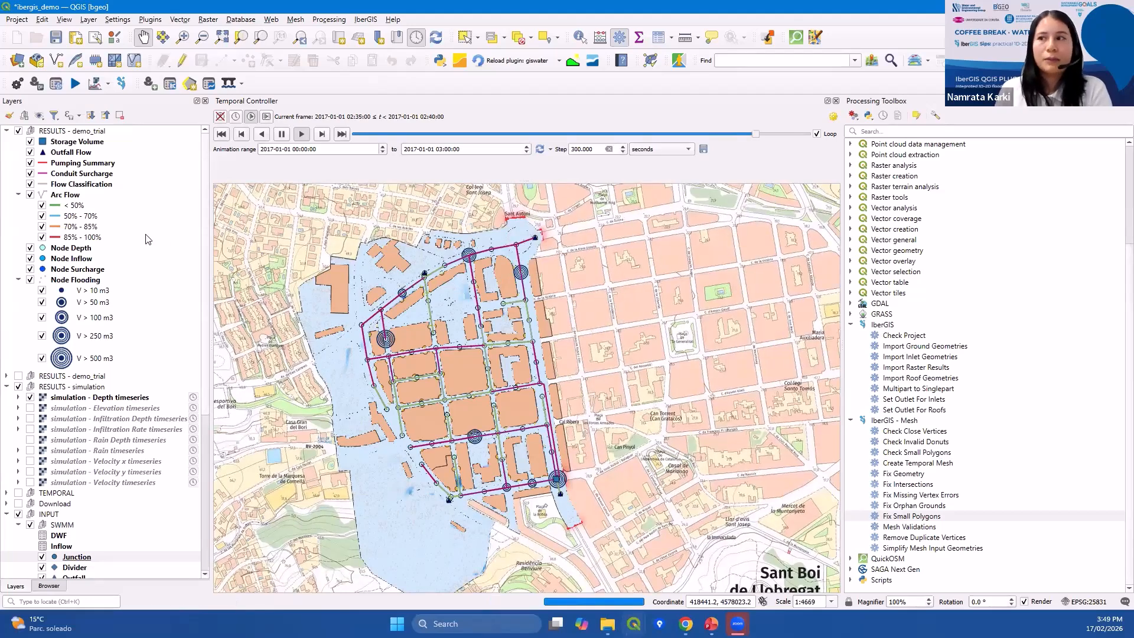
pyautogui.moveTo(375, 341); pyautogui.dragTo(381, 305)
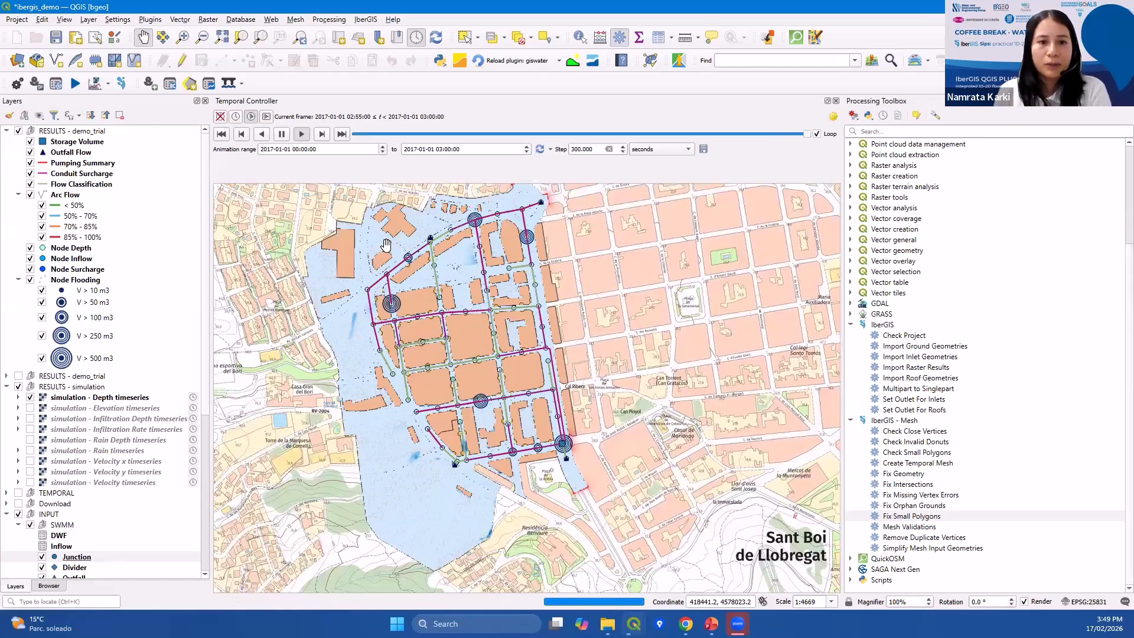
pyautogui.moveTo(481, 307); pyautogui.dragTo(485, 304)
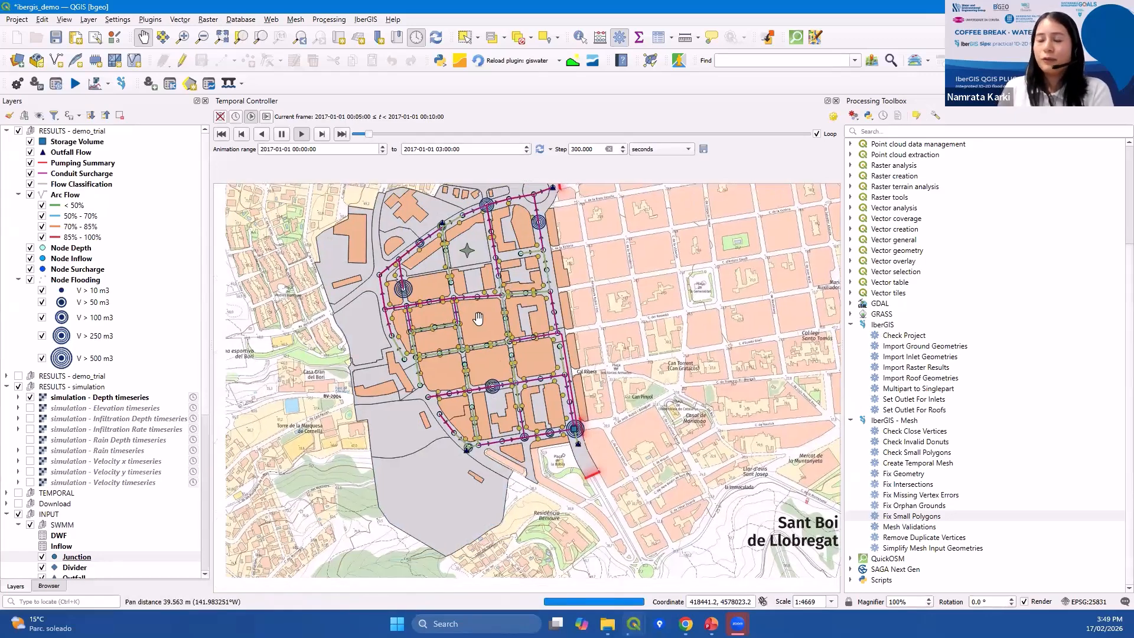